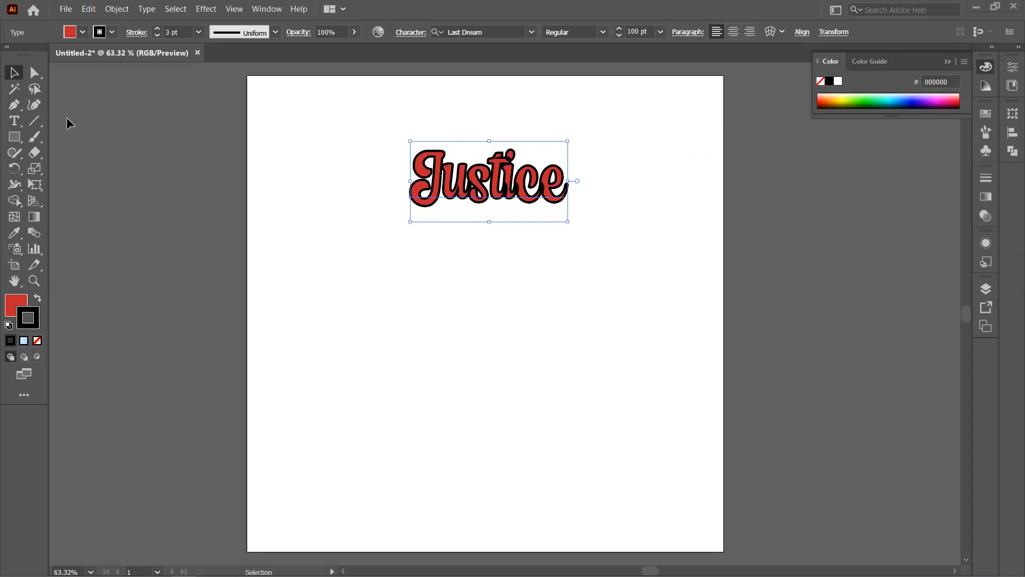
Step: Move the "Justice" text up close to the artboard's upper edge
left_click(35, 122)
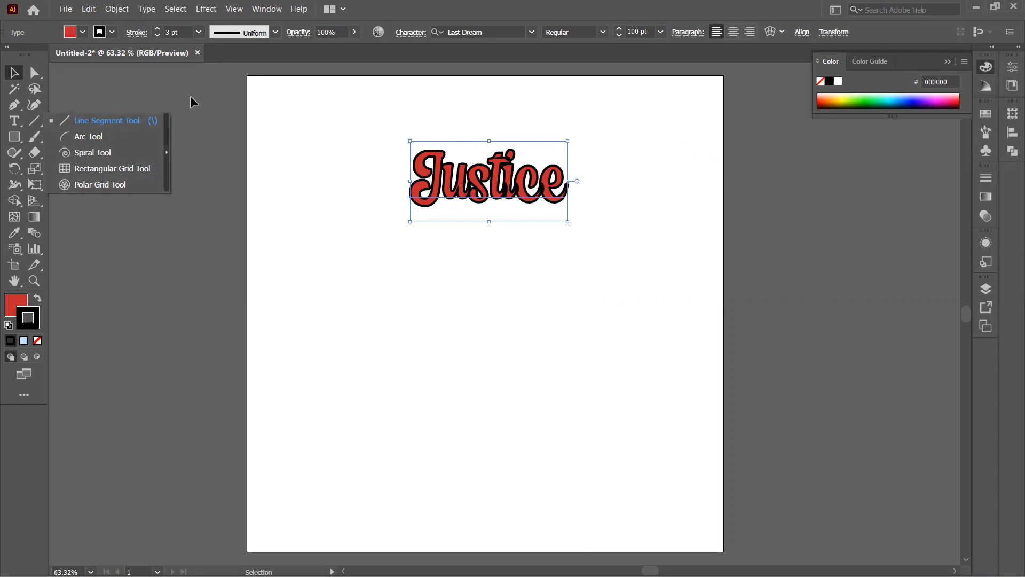
left_click_drag(462, 190, 466, 133)
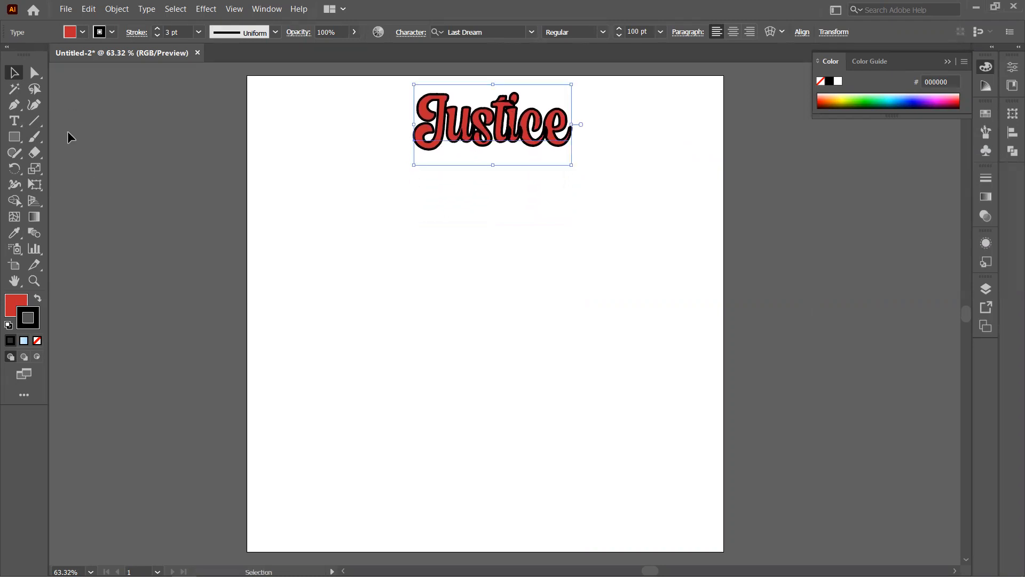
Step: Draw five crossing straight lines below the text with the Line Segment tool: three diagonals, one horizontal and one vertical
left_click(35, 122)
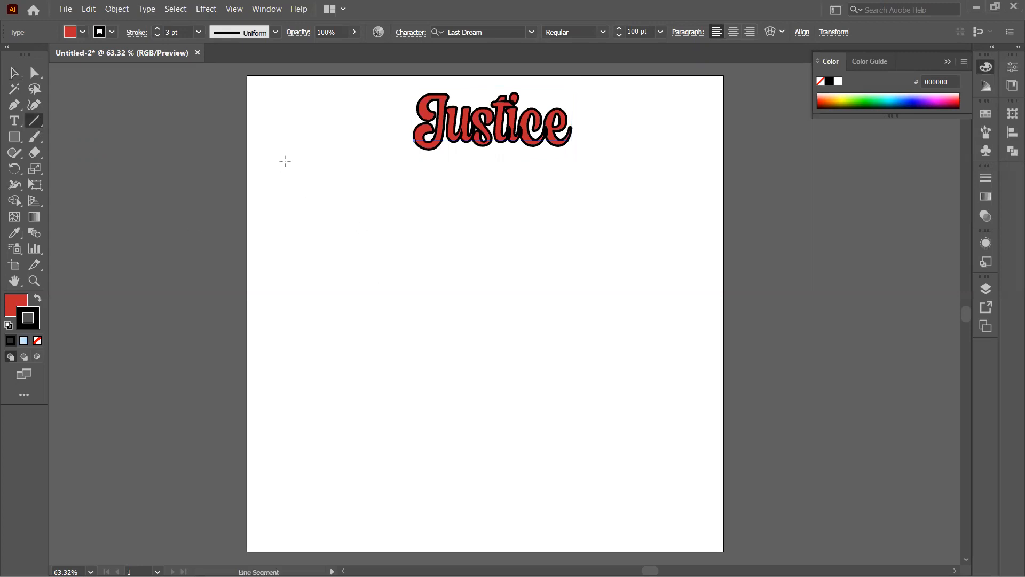
left_click(557, 326)
left_click(536, 329)
left_click_drag(306, 183, 696, 364)
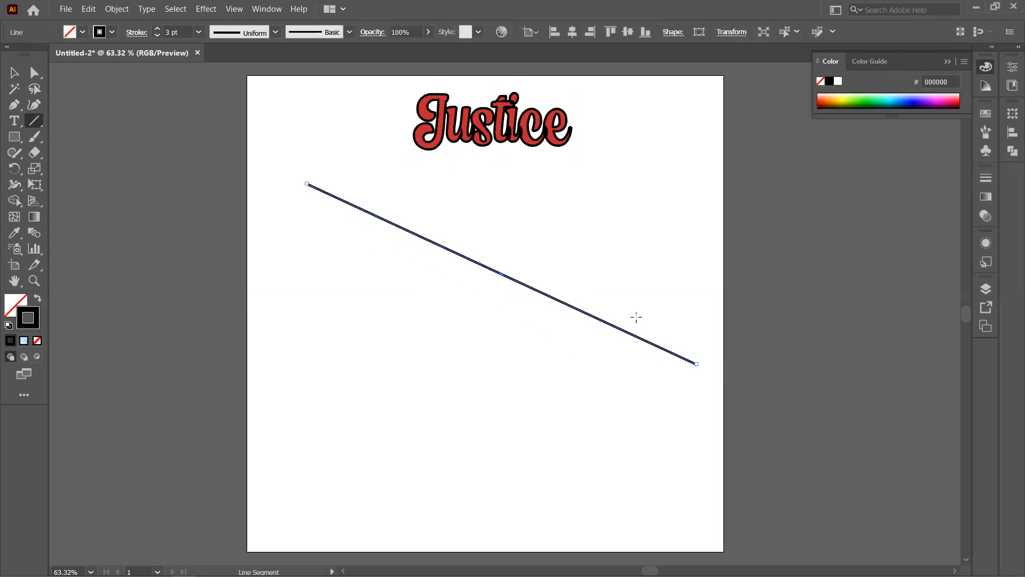
left_click_drag(634, 152, 343, 428)
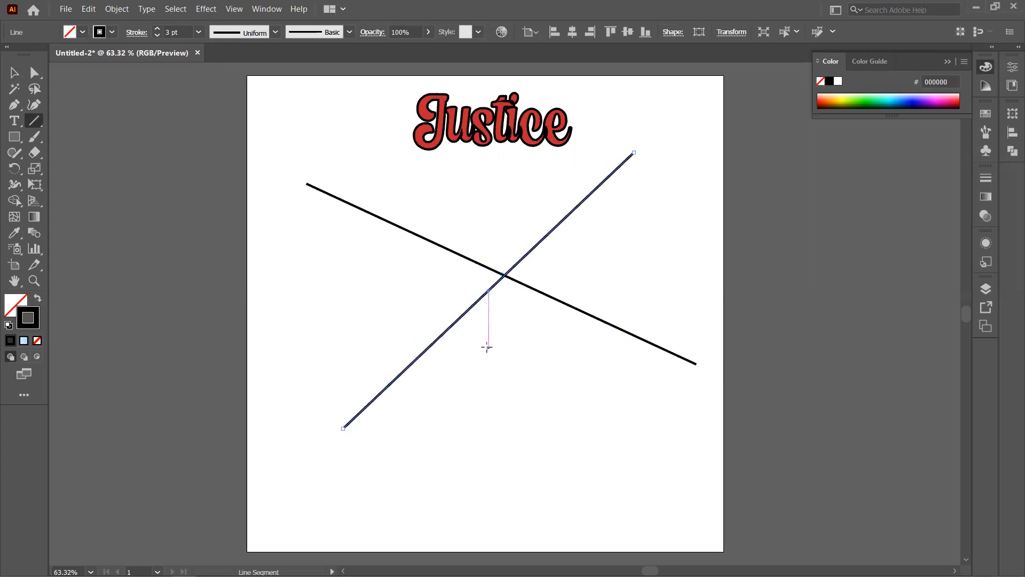
mouse_move(293, 274)
left_mouse_down()
mouse_move(502, 275)
mouse_move(466, 322)
mouse_move(608, 293)
mouse_move(654, 256)
mouse_move(510, 236)
mouse_move(635, 299)
mouse_move(561, 276)
mouse_move(693, 276)
left_mouse_up()
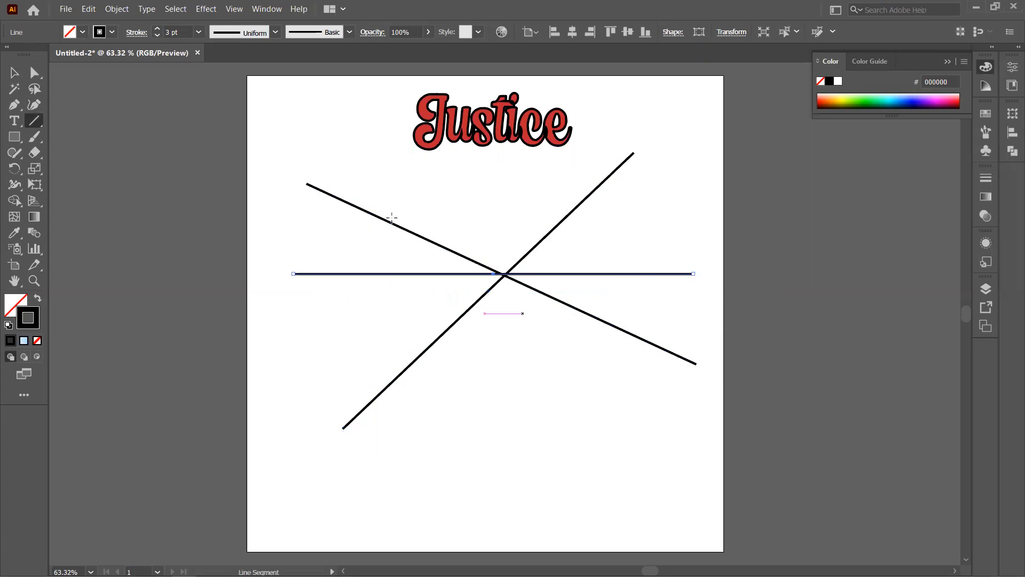
mouse_move(506, 162)
left_mouse_down()
mouse_move(510, 434)
mouse_move(531, 400)
mouse_move(518, 447)
mouse_move(514, 373)
mouse_move(497, 465)
left_mouse_up()
left_click_drag(326, 140, 630, 463)
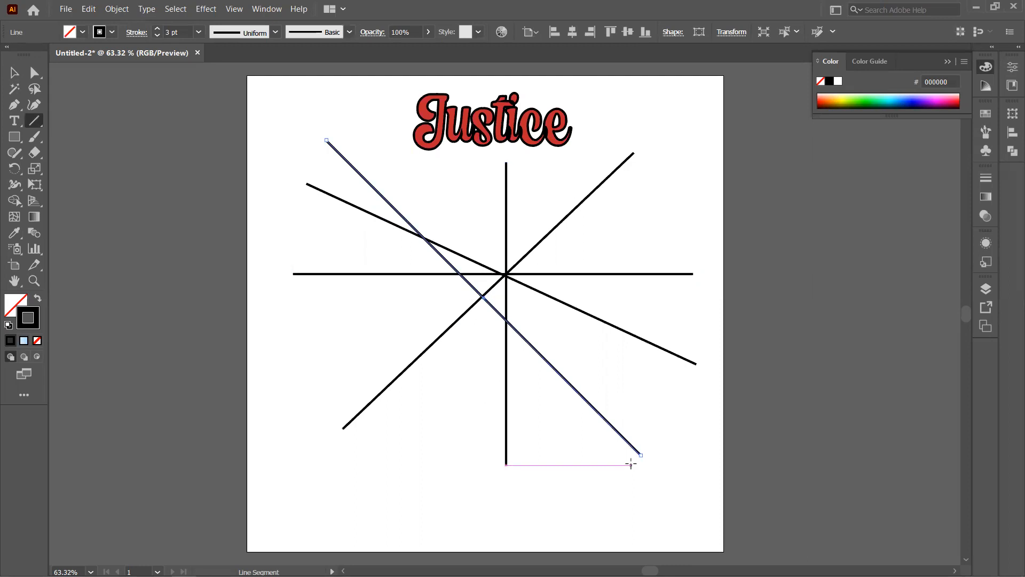
Step: Delete all five crossing lines below the text
key("v")
left_click_drag(280, 203, 603, 425)
key("Delete")
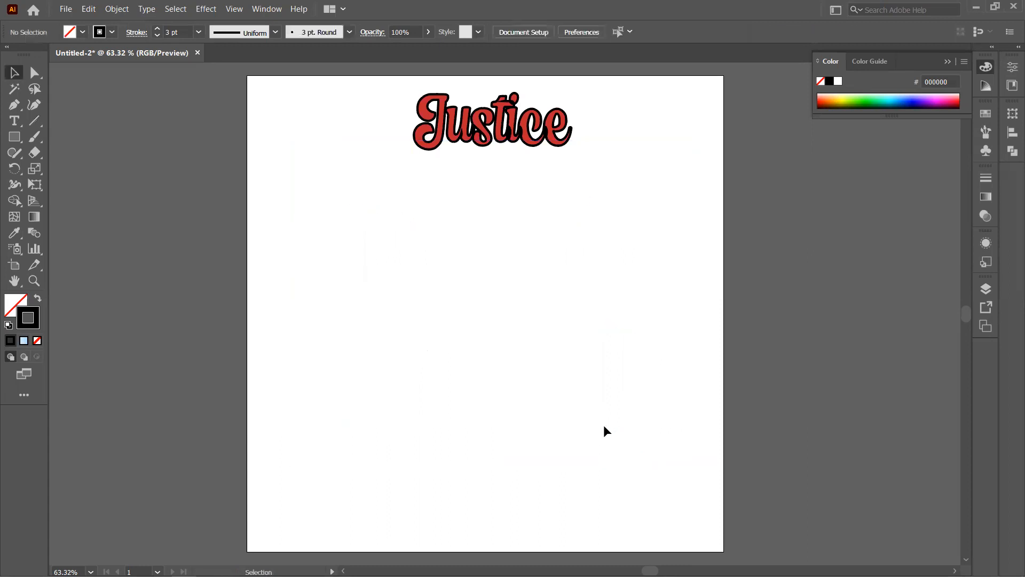
Step: Draw one long diagonal line below the text, sloping down to the right, with the Line Segment tool
left_click(34, 121)
left_click_drag(315, 206, 333, 217)
left_click_drag(514, 353, 652, 423)
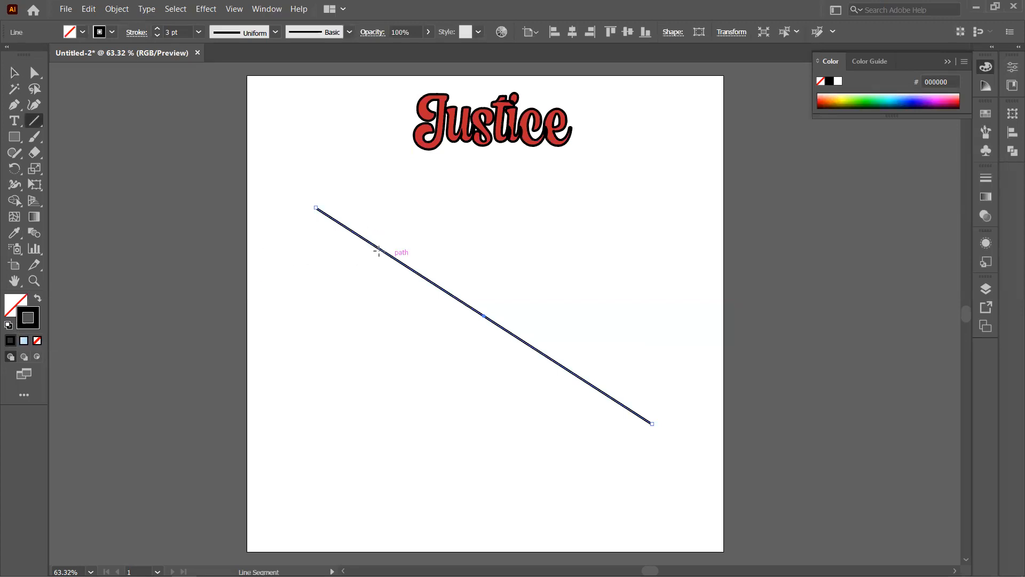
Step: Set the line's stroke colour to bright red FF0303
double_click(37, 321)
left_click(740, 218)
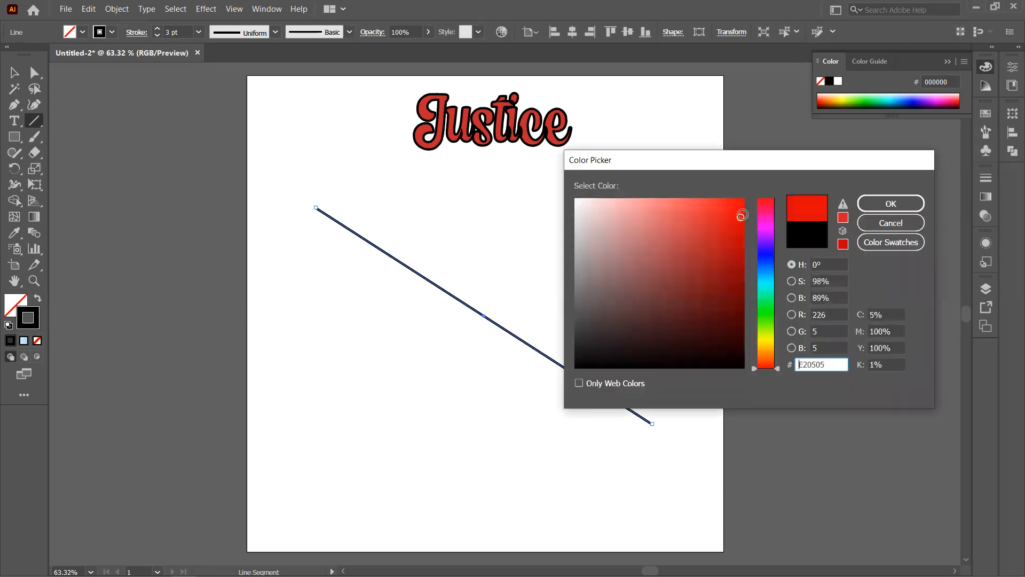
left_click_drag(724, 219, 789, 196)
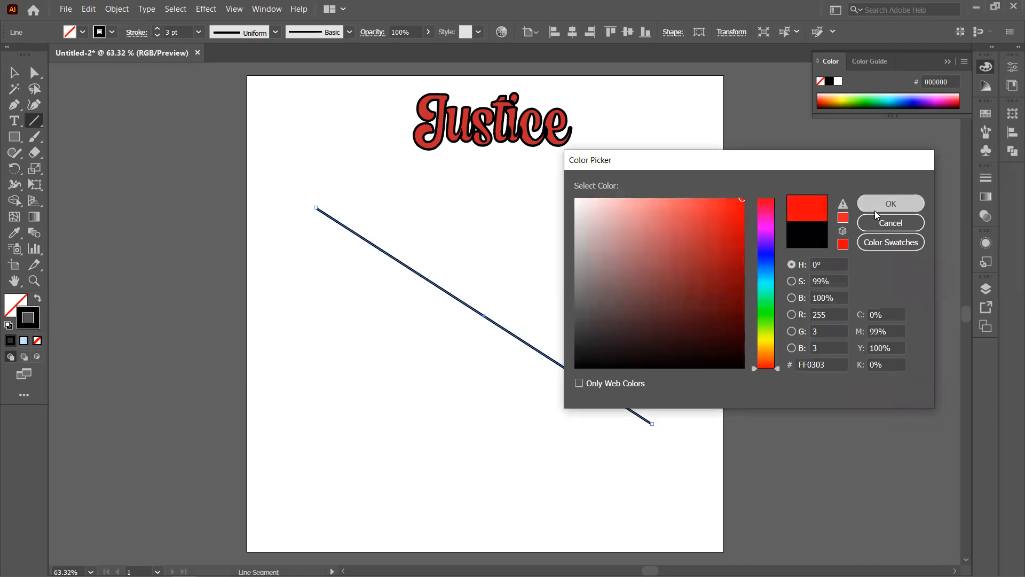
left_click(875, 214)
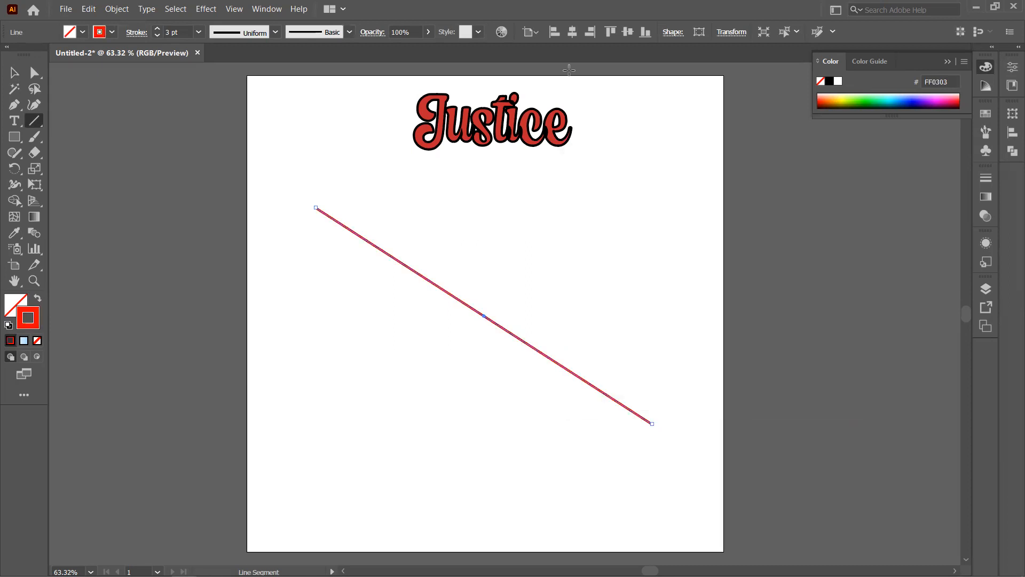
Step: Try the dark blue swatch on the line's stroke and replace it with the orange radial gradient swatch
left_click(112, 34)
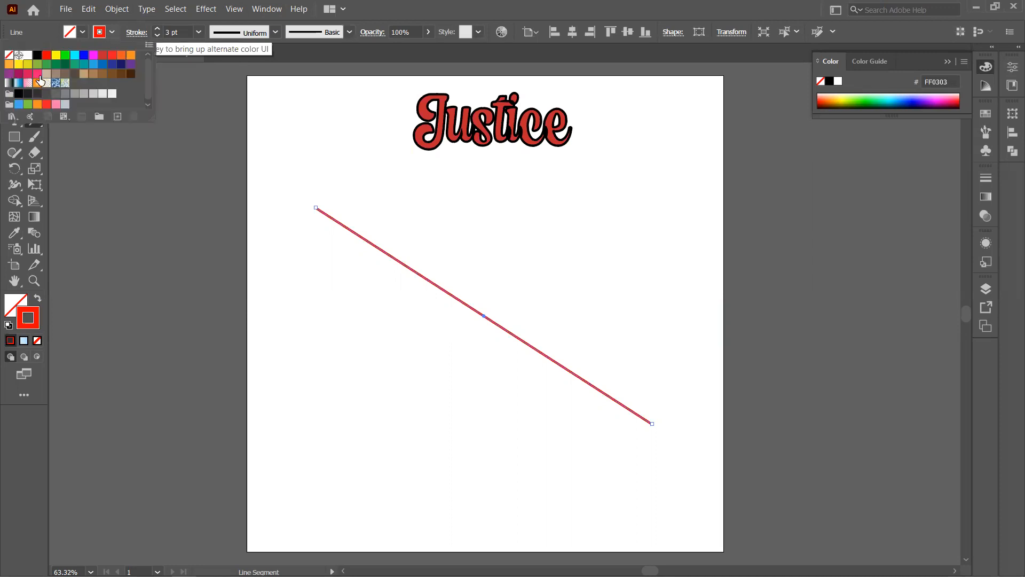
left_click(67, 65)
left_click(113, 65)
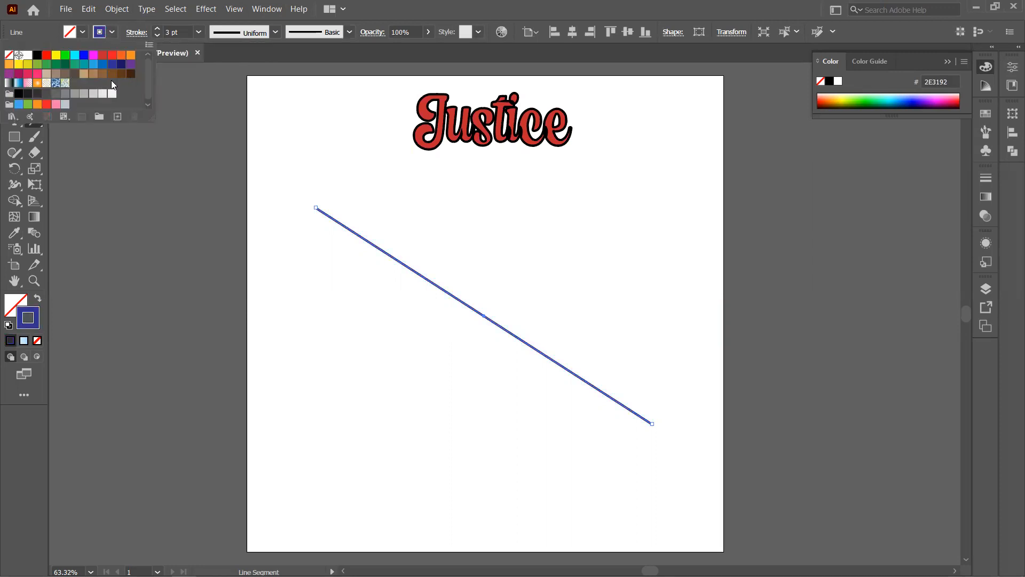
left_click(38, 82)
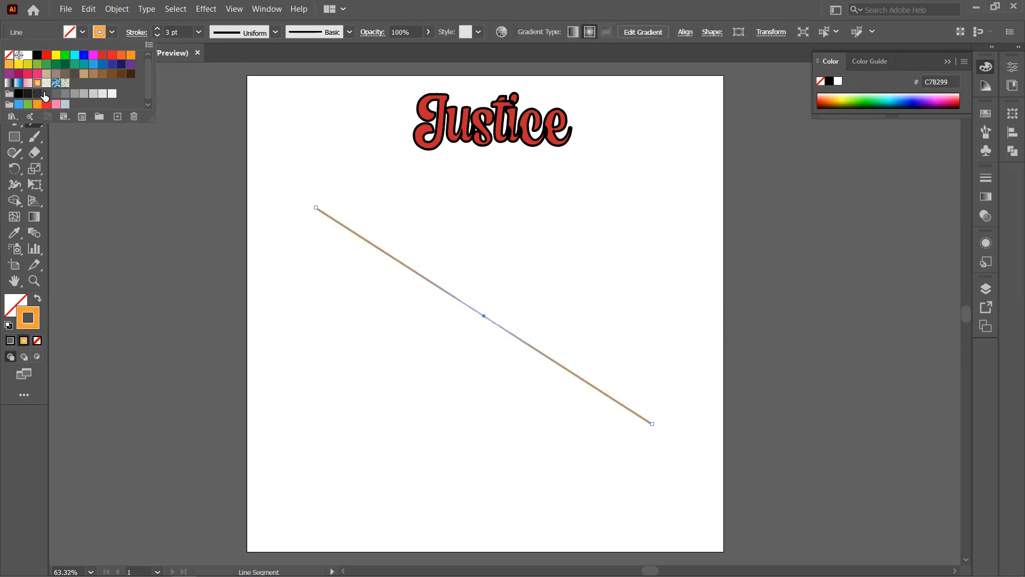
Step: Increase the line's stroke weight to 23 pt
left_click(156, 29)
left_click(156, 29)
left_click(157, 30)
left_click(156, 30)
left_click(157, 30)
left_click(157, 29)
left_click(157, 30)
left_click(156, 29)
left_click(156, 29)
left_click(157, 29)
left_click(156, 30)
left_click(156, 29)
left_click(156, 29)
left_click(157, 30)
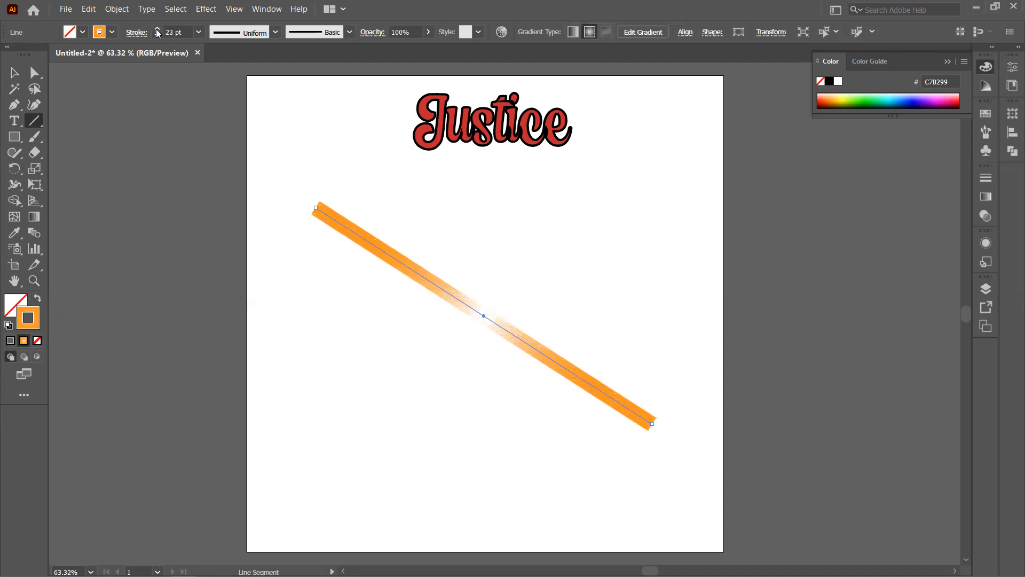
Step: Adjust the line's stroke weight down and up, ending at 16 pt
left_click(157, 35)
left_click(157, 35)
left_click(157, 36)
left_click(157, 35)
left_click(157, 35)
left_click(157, 35)
left_click(157, 35)
left_click(157, 36)
left_click(156, 29)
left_click(156, 29)
left_click(156, 30)
left_click(157, 29)
left_click(156, 29)
left_click(157, 30)
left_click(157, 29)
left_click(156, 29)
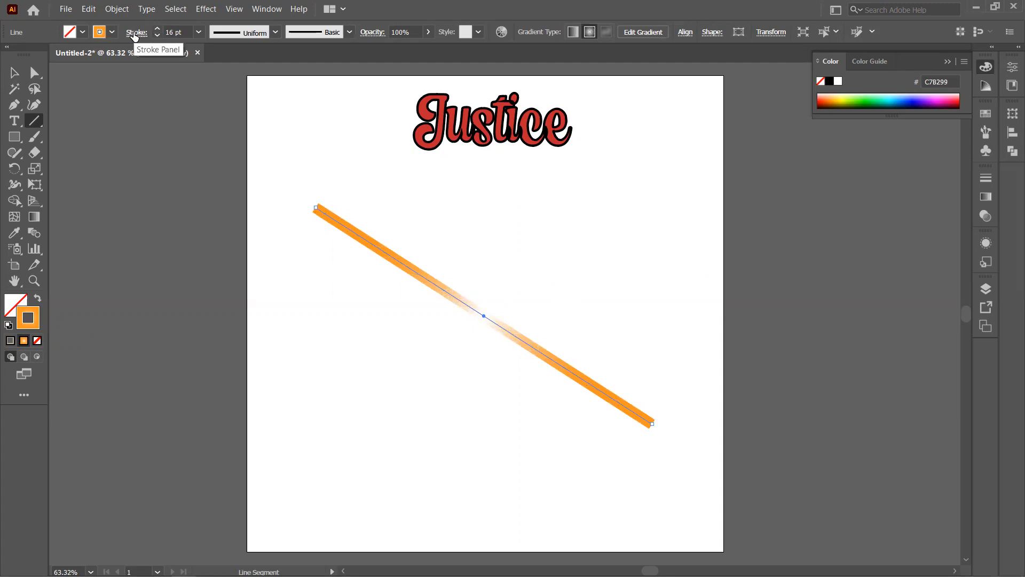
Step: Try the butt and round caps on the line's ends and finish with the projecting cap
left_click(134, 33)
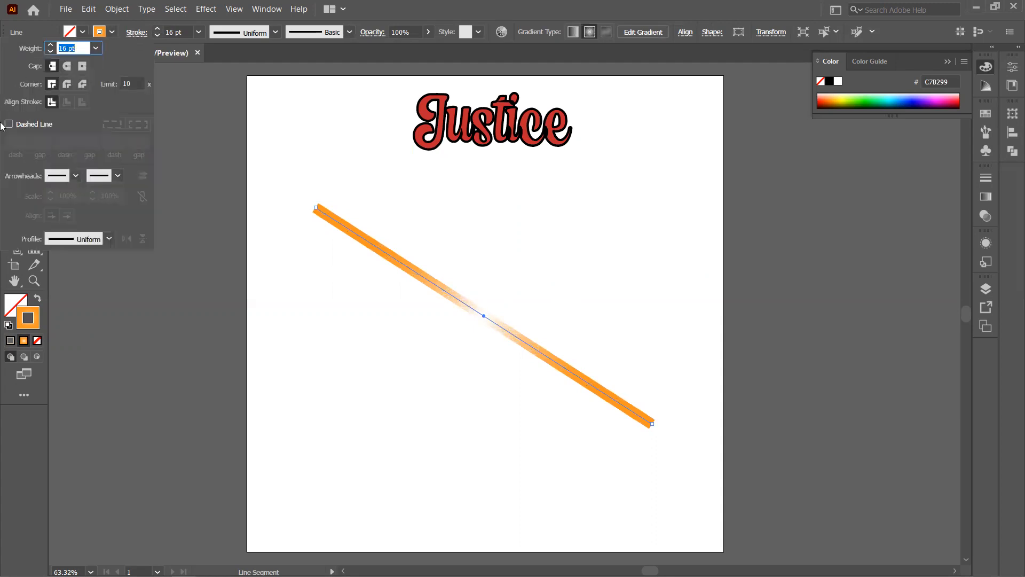
left_click(54, 69)
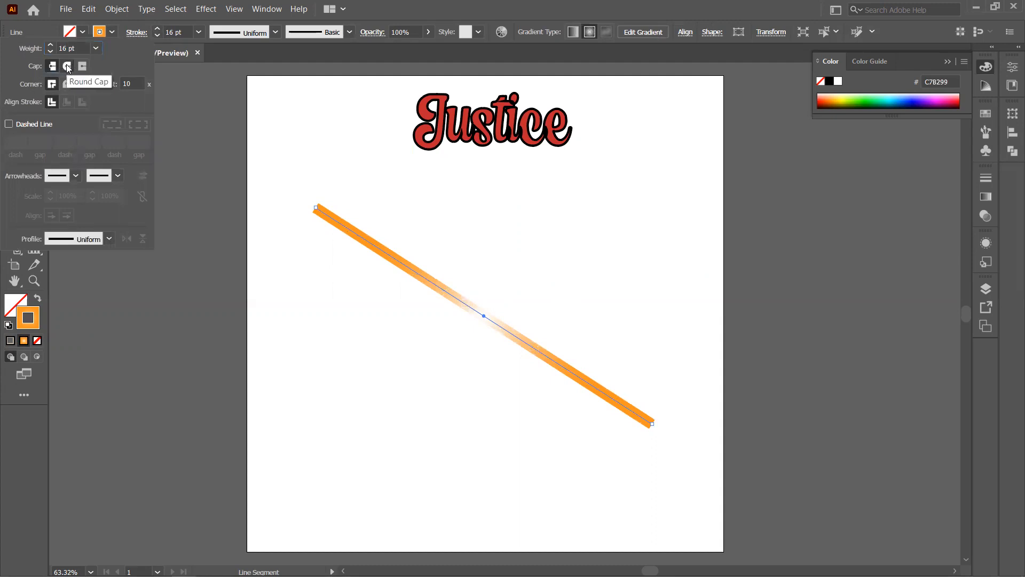
left_click(67, 67)
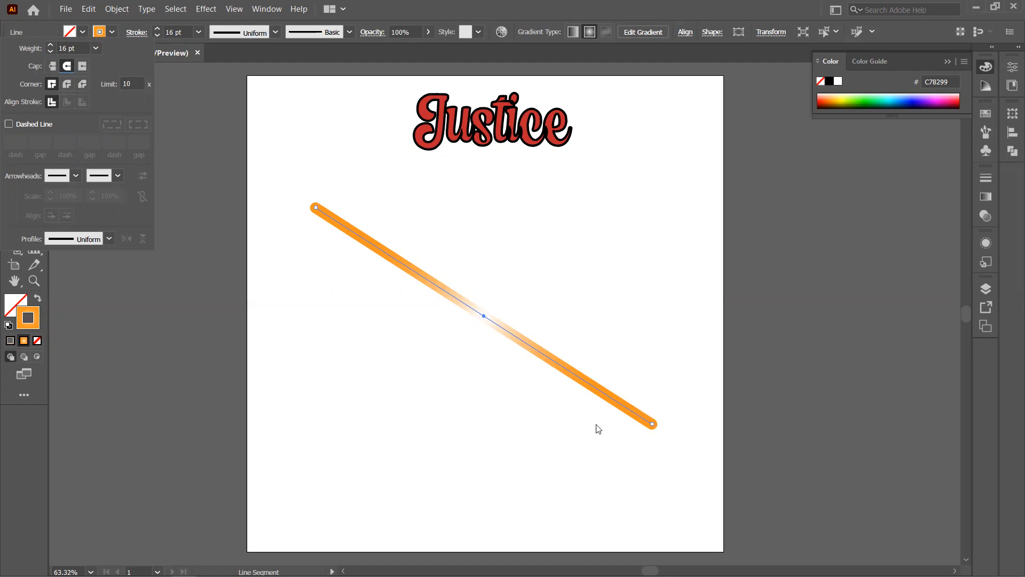
left_click(53, 66)
left_click(68, 67)
left_click(82, 66)
left_click(53, 65)
left_click(82, 67)
left_click(0, 116)
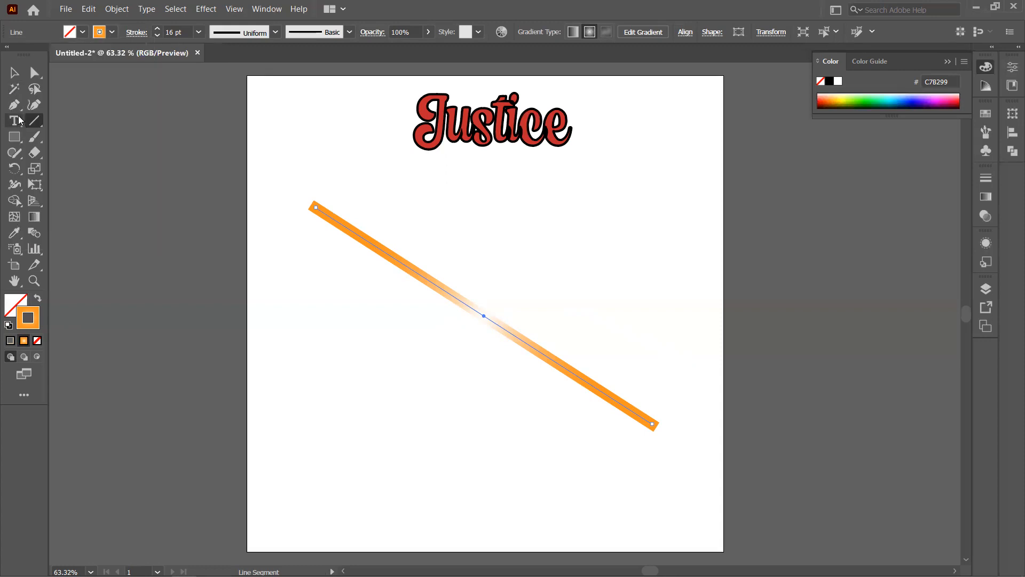
Step: Draw an open V-shaped path pointing right with the Pen tool, its lower arm crossing the diagonal line
key("p")
left_click(476, 180)
left_click(651, 294)
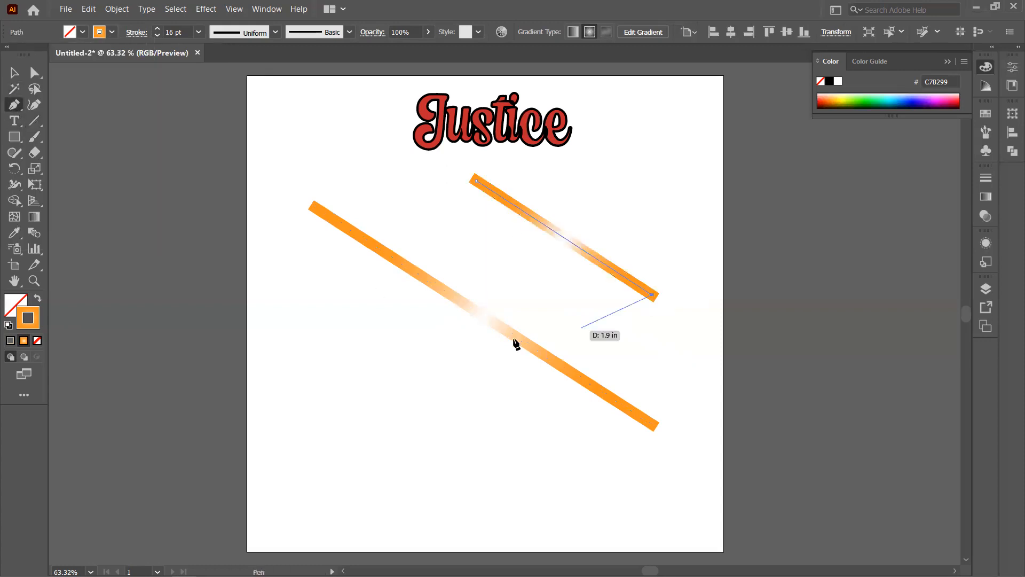
left_click(471, 377)
key("Escape")
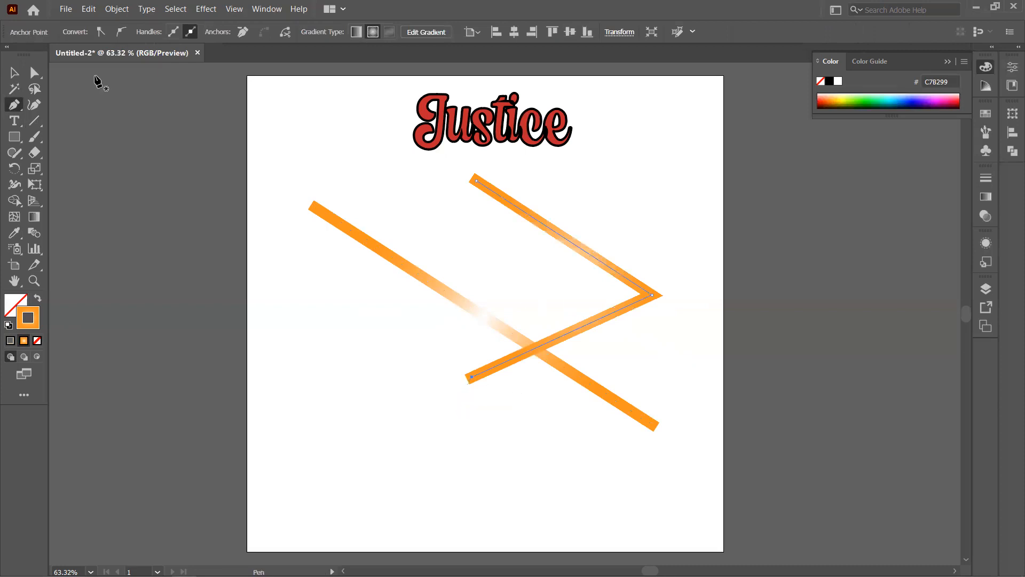
Step: Try the miter and round joins on the V-shaped path's corner and finish with the bevel join
left_click(11, 75)
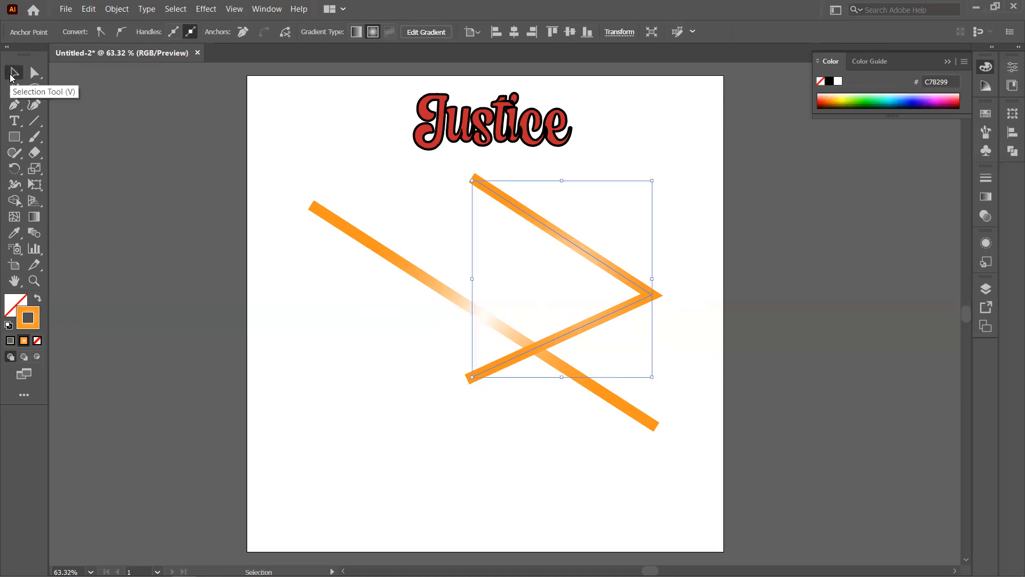
left_click(581, 251)
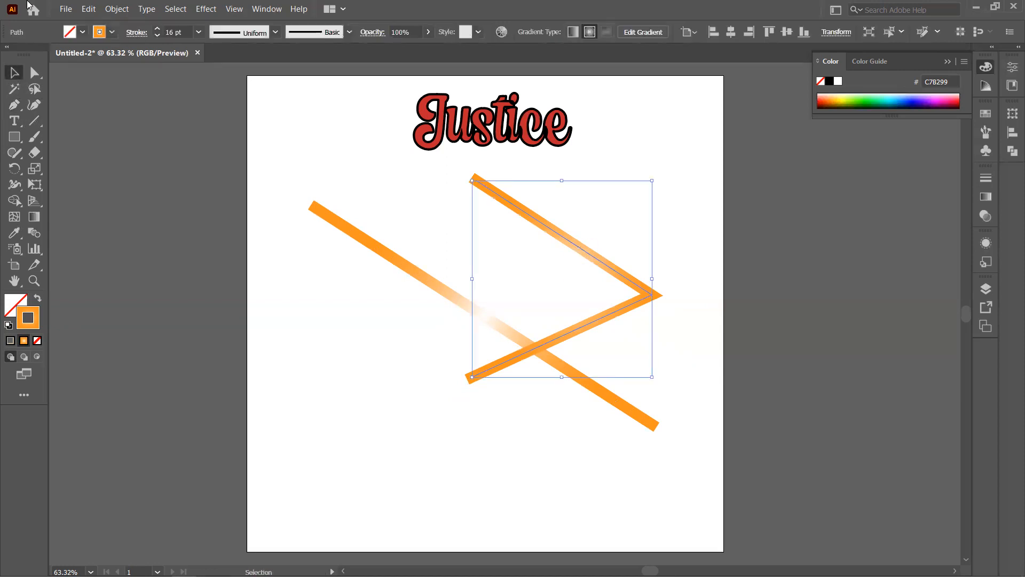
left_click(137, 33)
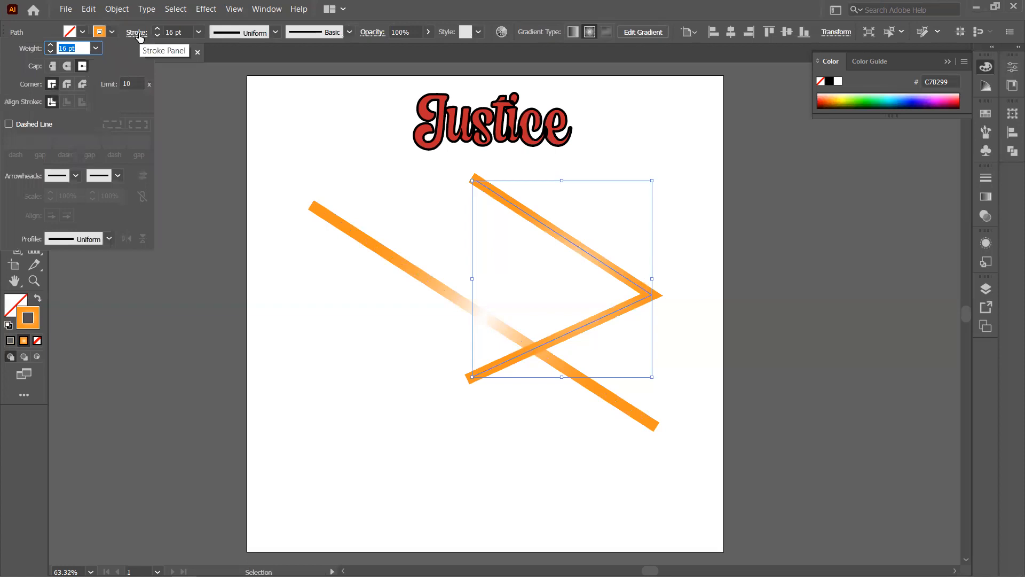
left_click(50, 89)
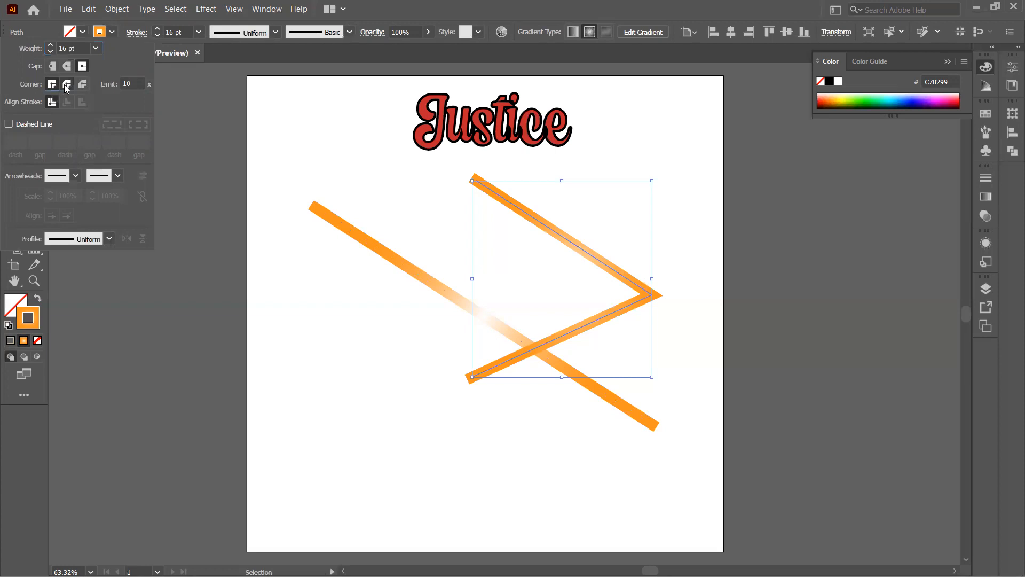
left_click(66, 85)
left_click(51, 86)
left_click(67, 84)
left_click(83, 84)
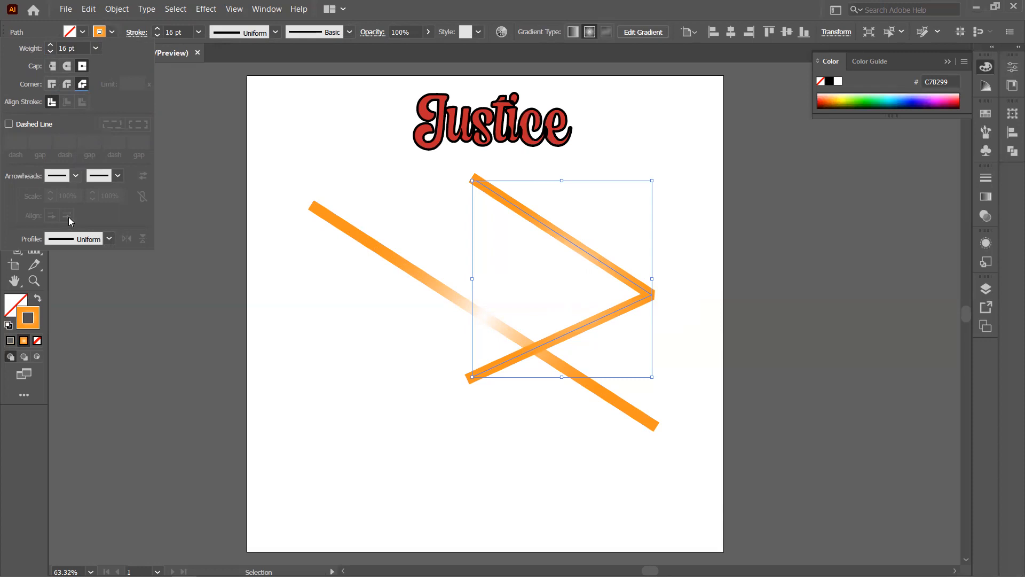
Step: Enable a dashed line on the V-shaped path and add Arrow 1 at its start and Arrow 6 at its end
left_click(9, 125)
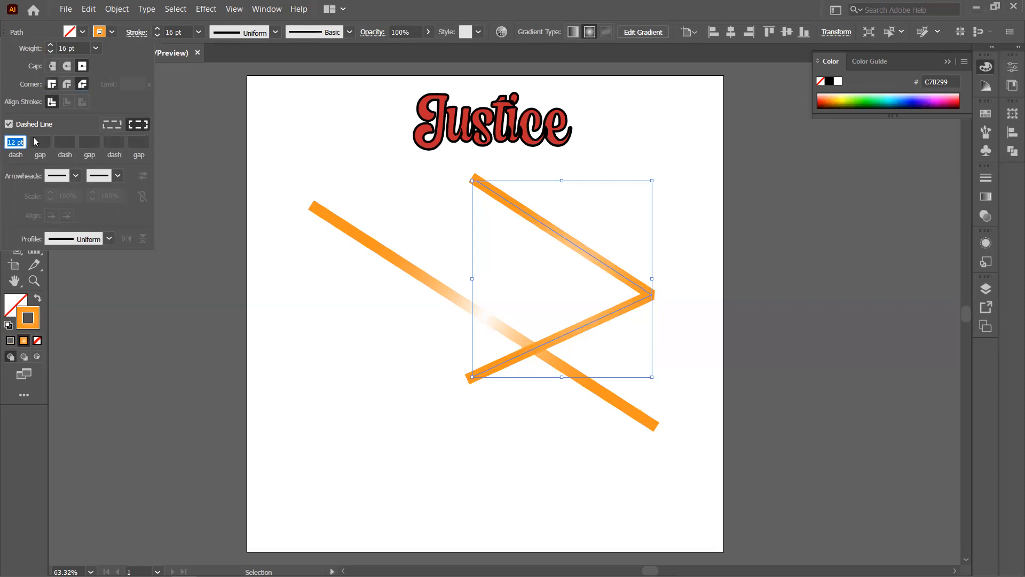
left_click(76, 176)
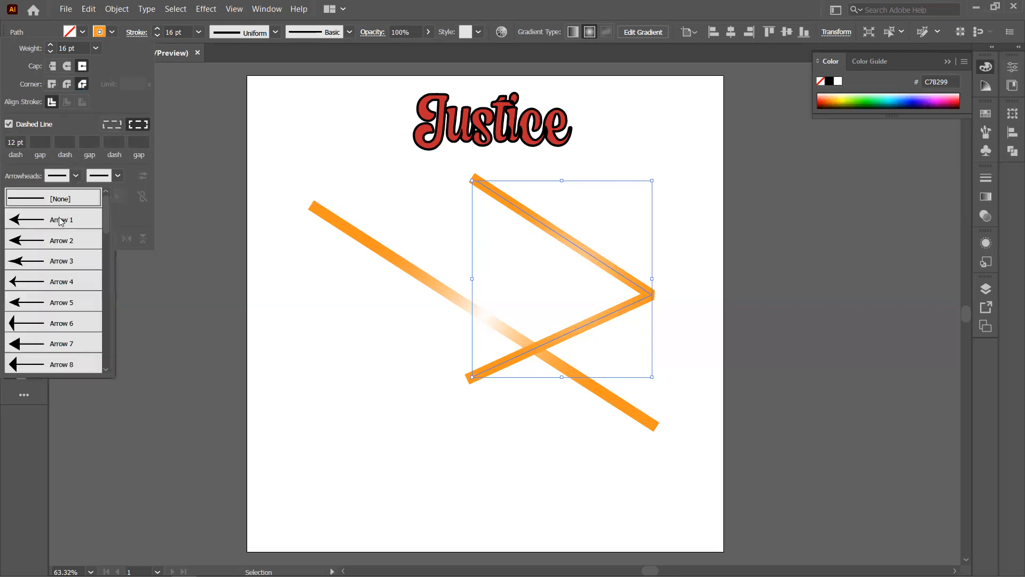
left_click(118, 175)
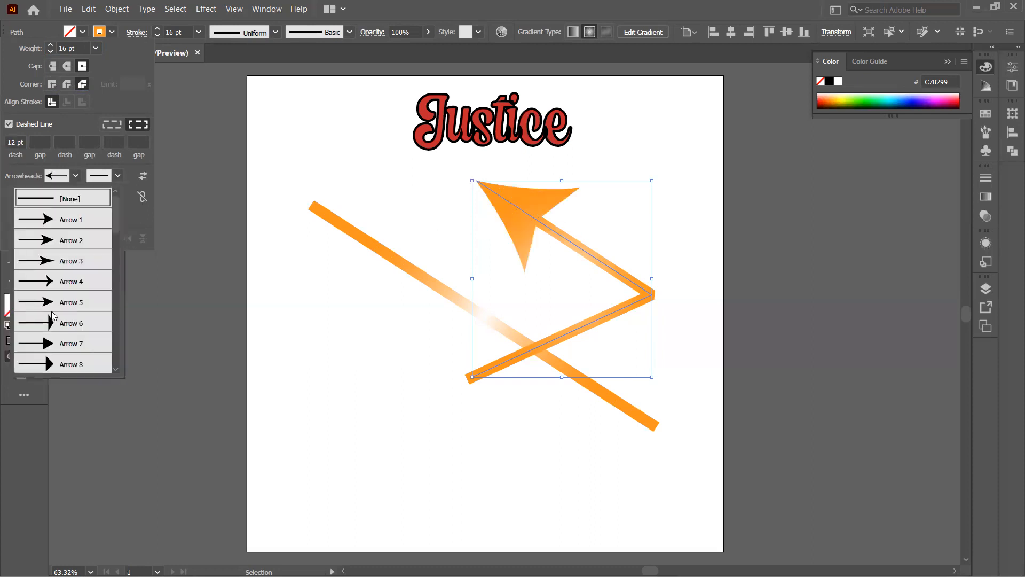
left_click(52, 320)
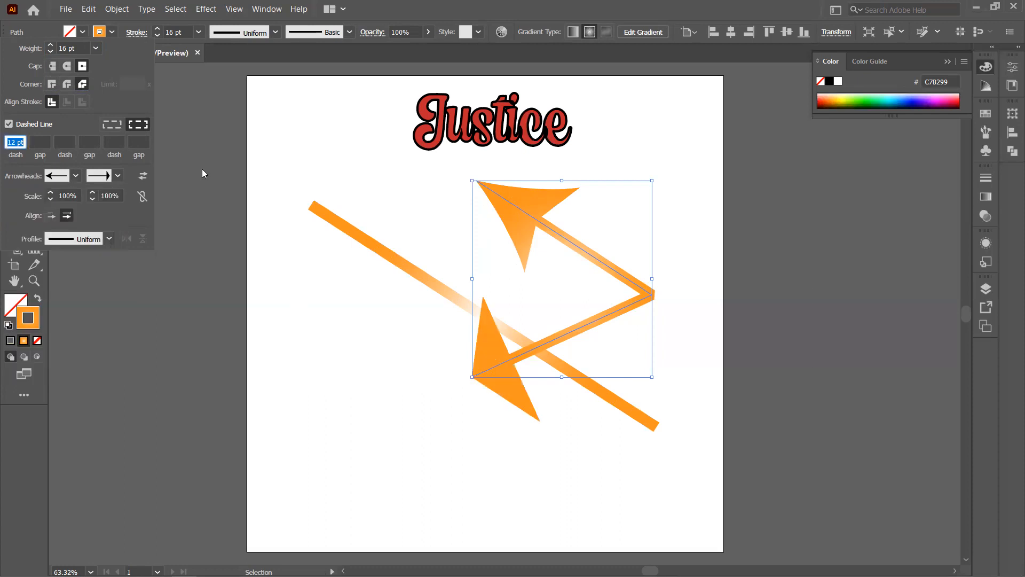
Step: Set the path's first dash gap to 10 and enlarge the arrowed path past the artboard's right edge
left_click(37, 143)
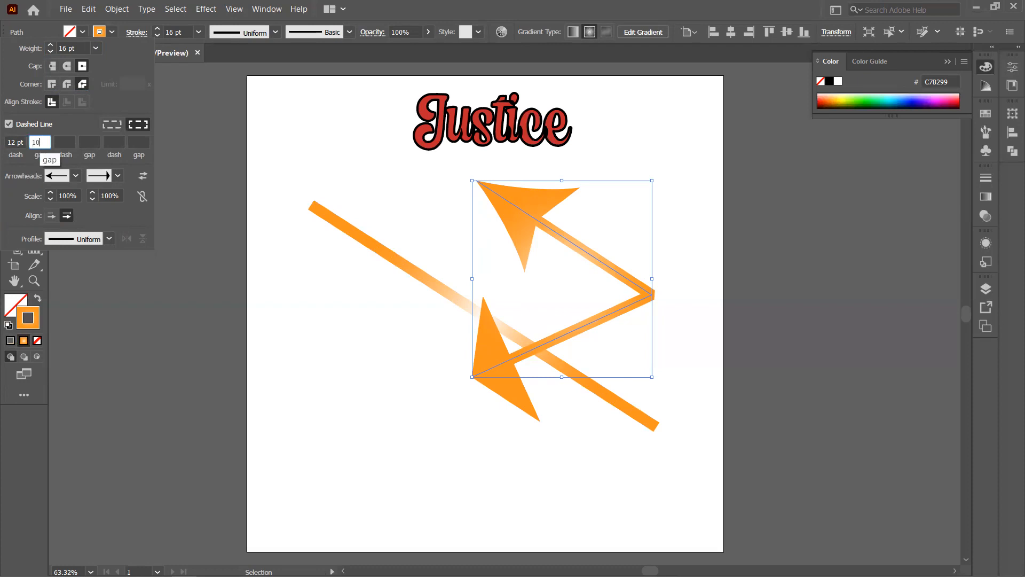
key("Return")
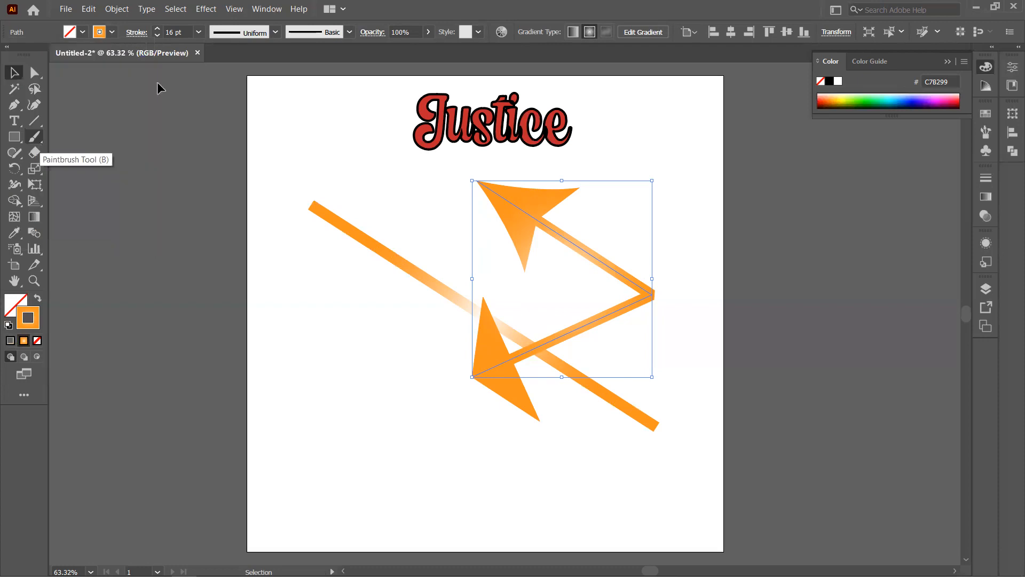
mouse_move(651, 184)
left_mouse_down()
mouse_move(508, 239)
mouse_move(689, 110)
mouse_move(772, 74)
mouse_move(851, 270)
mouse_move(850, 251)
left_mouse_up()
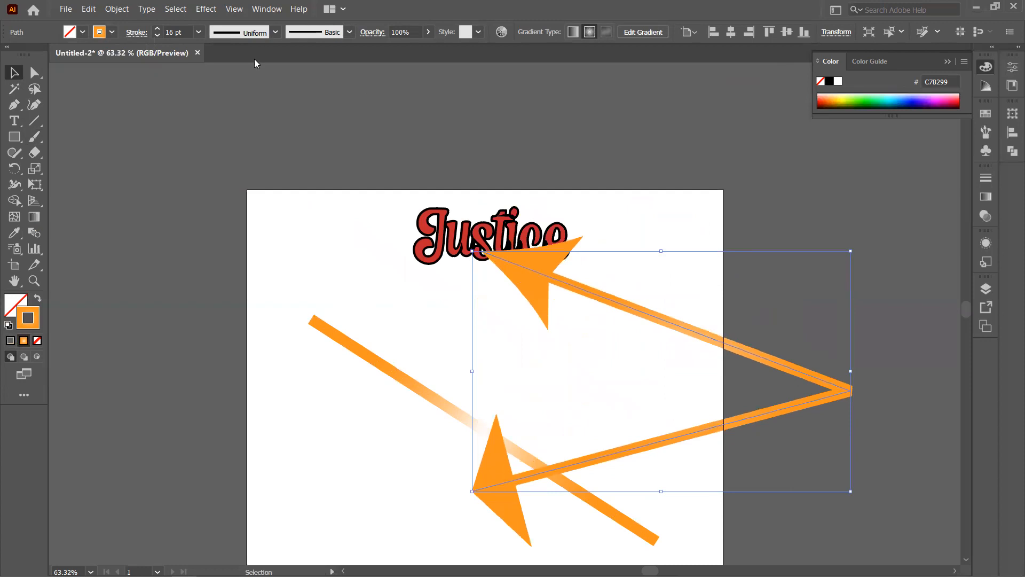
Step: Preserve exact dash and gap lengths on the V-shaped path and set its first gap to 20 pt
left_click(132, 33)
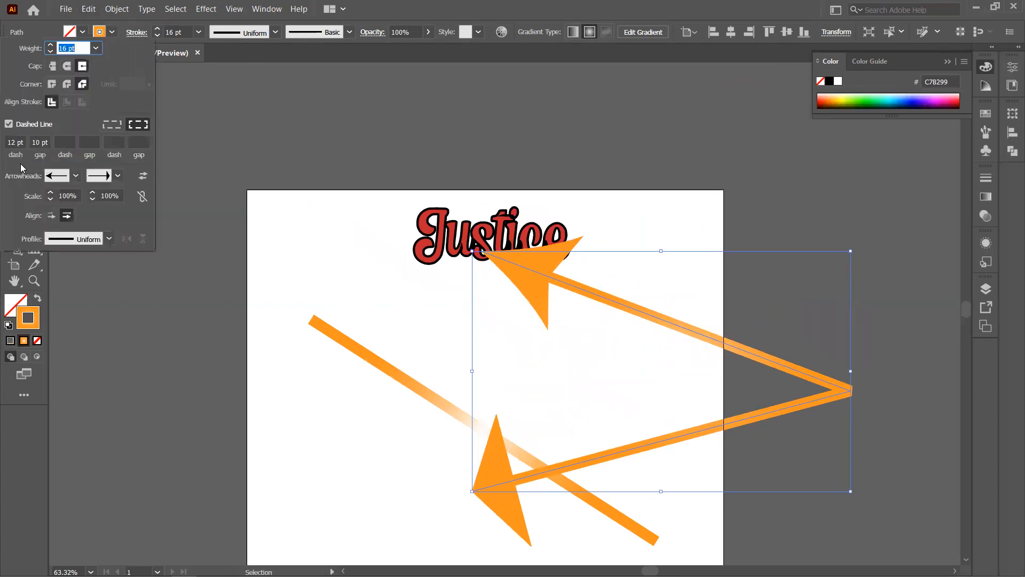
double_click(15, 142)
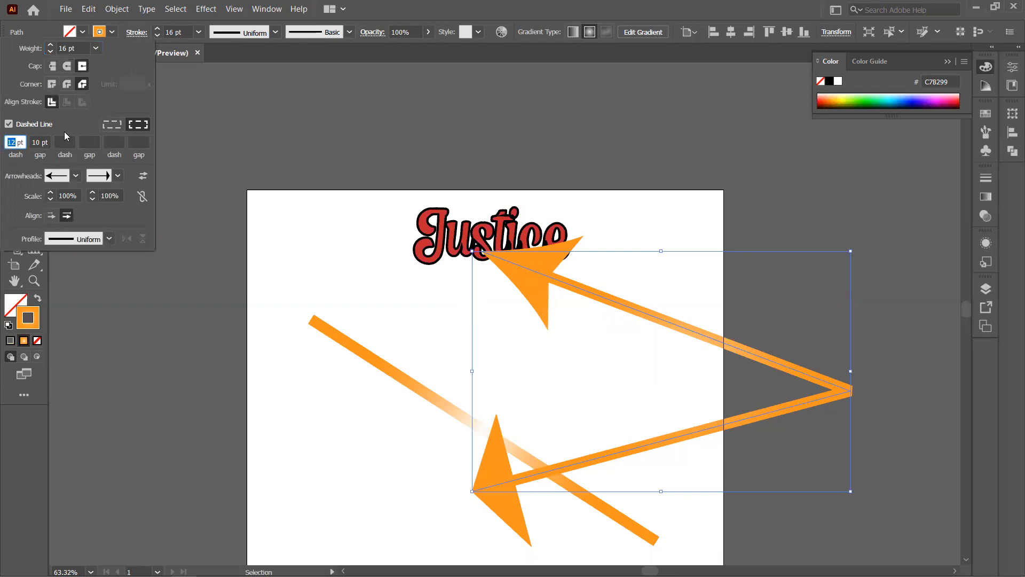
left_click(120, 126)
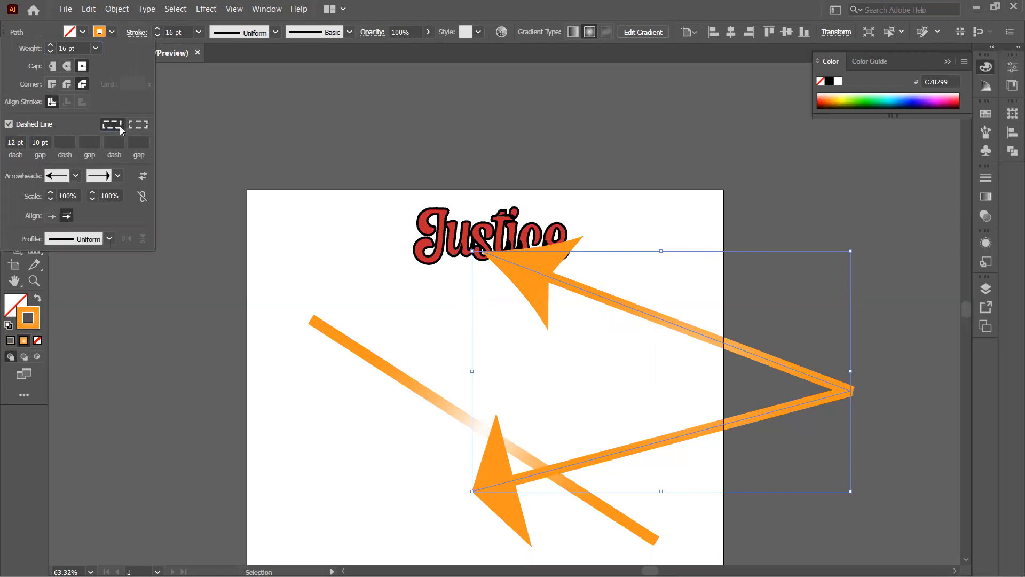
left_click(39, 142)
left_click_drag(40, 143, 24, 144)
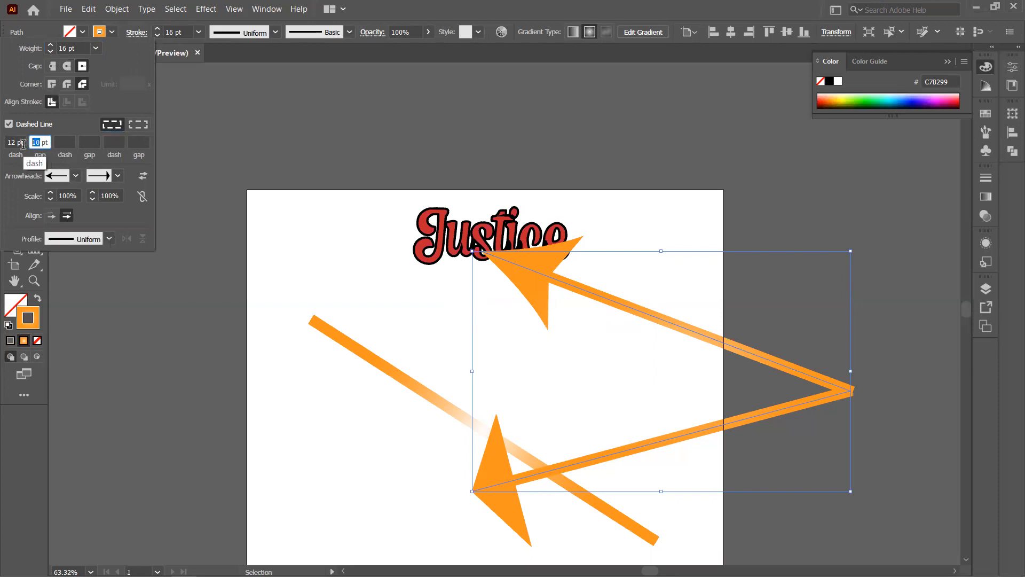
type("20")
key("Return")
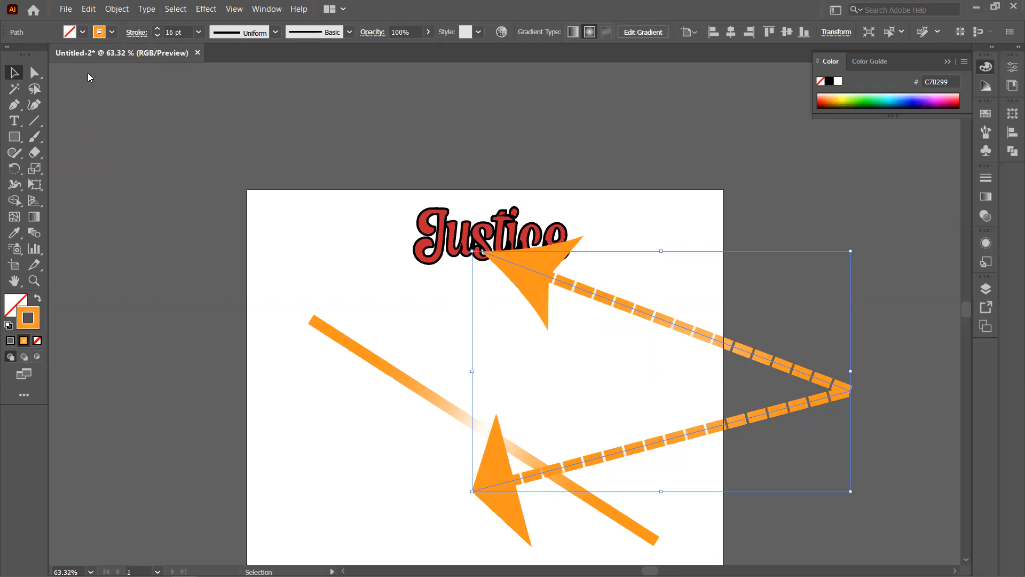
Step: Set the first gap of the dashed V-shaped path to 40 pt and delete the whole arrowed path
mouse_move(40, 141)
left_mouse_down()
mouse_move(10, 144)
mouse_move(10, 153)
left_mouse_up()
type("40")
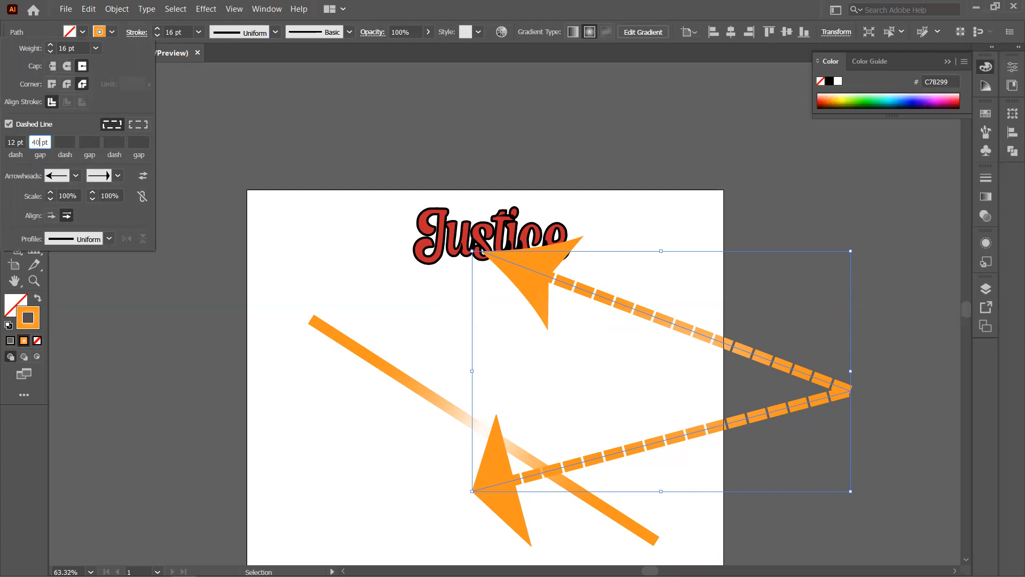
key("Return")
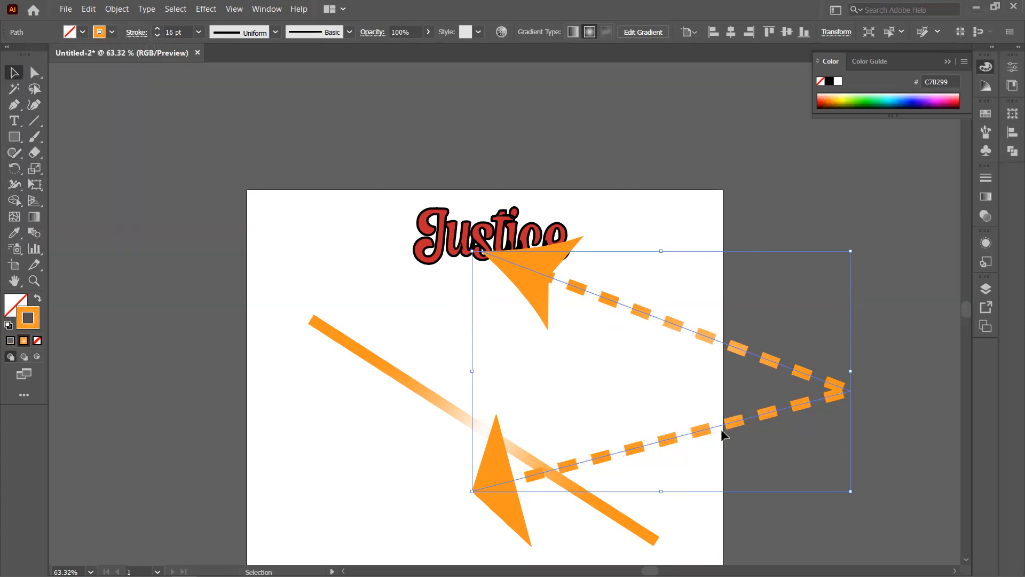
scroll(650, 391, "down", 1)
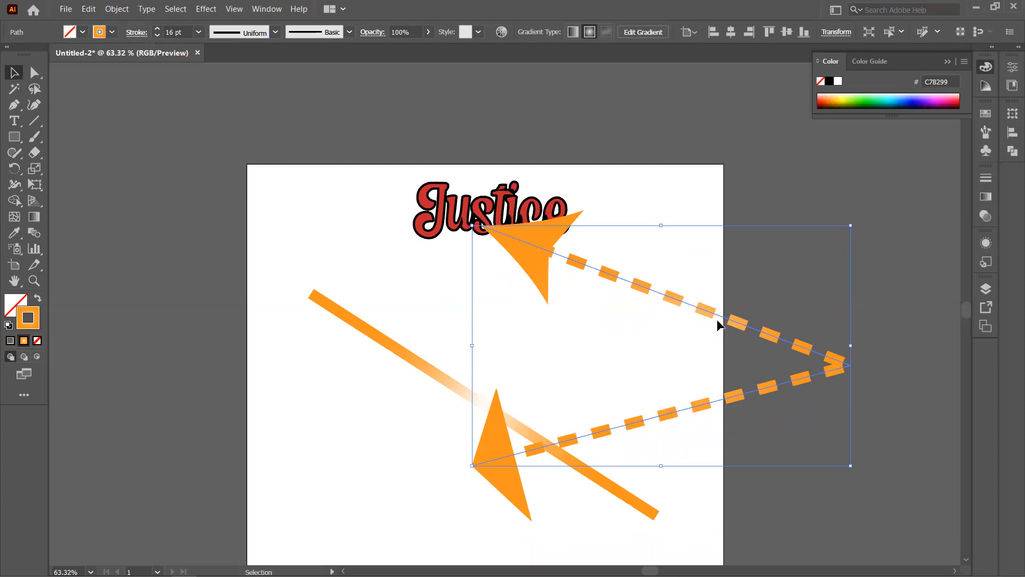
key("Delete")
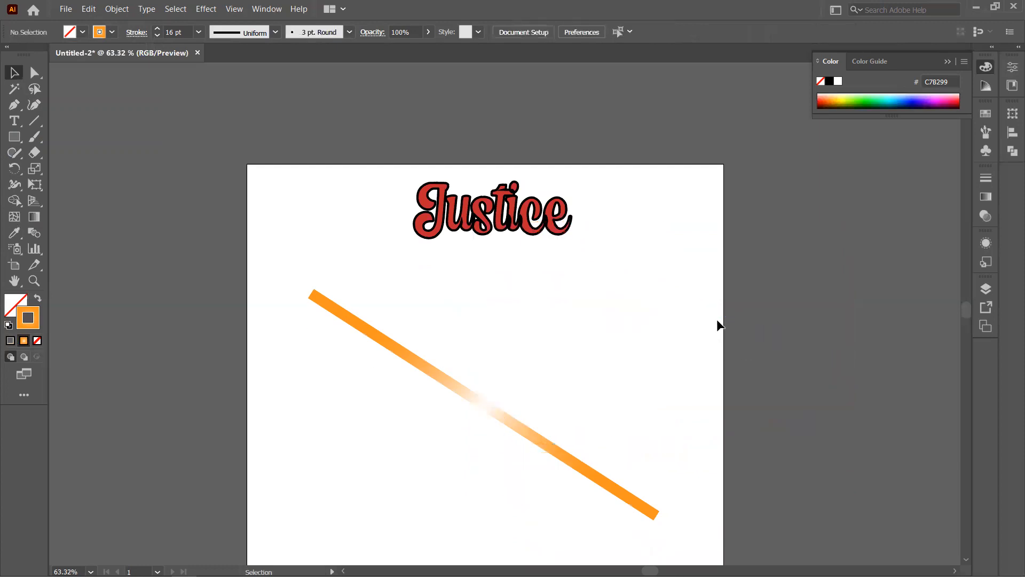
Step: Draw an orange quarter arc with the Arc tool, rising over the Justice lettering and past the artboard's upper edge
left_click(458, 394)
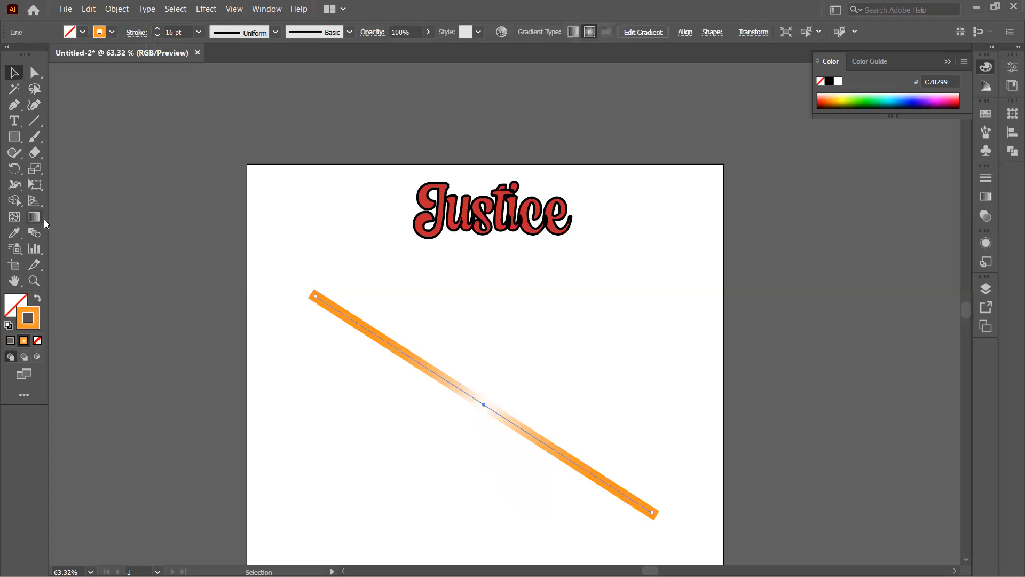
left_click(32, 129)
left_click(87, 136)
left_click_drag(421, 282, 614, 459)
left_click_drag(625, 394, 578, 187)
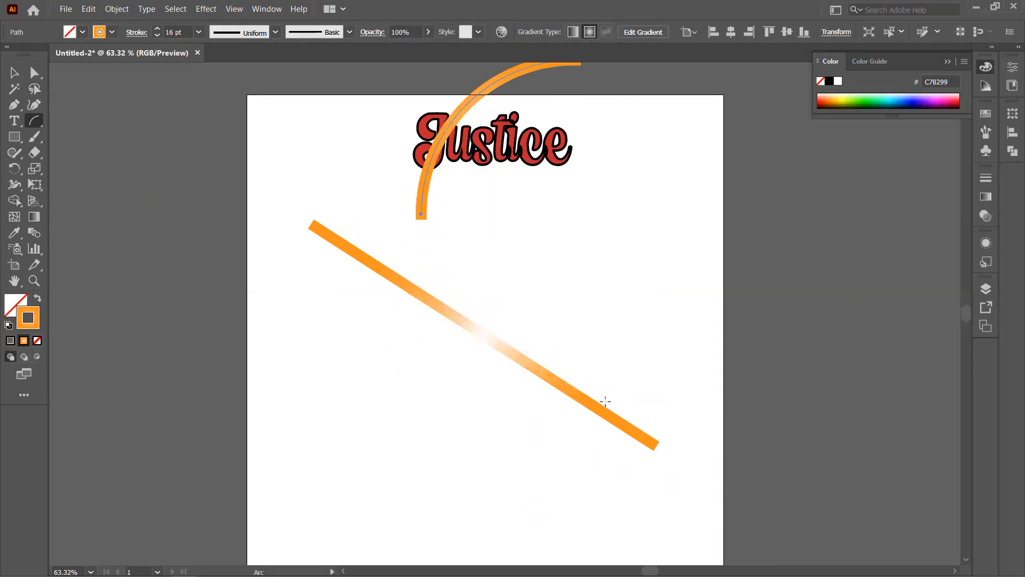
scroll(449, 92, "up", 2)
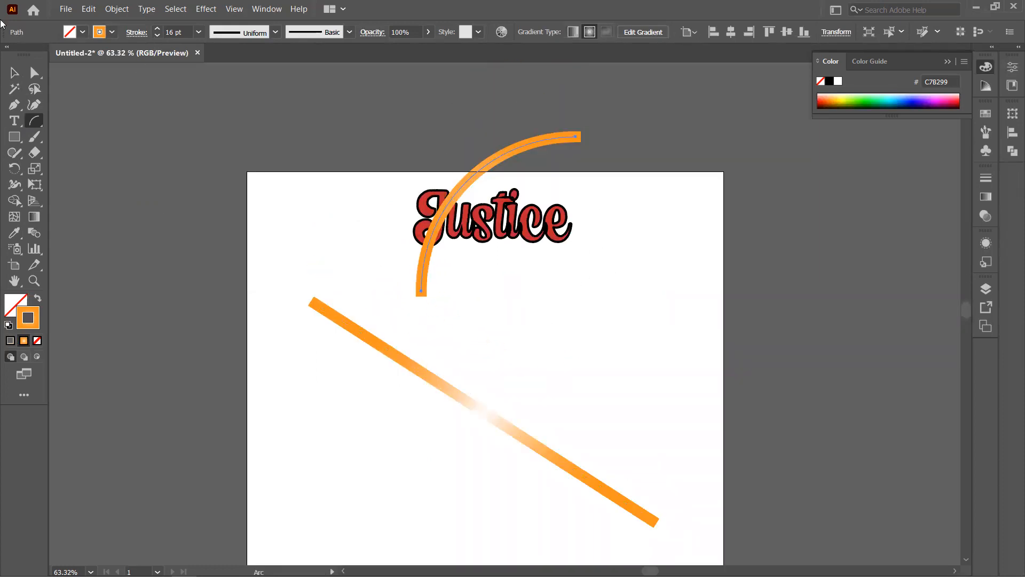
Step: Draw a spiral with the Spiral tool just below the Justice lettering, reaching the diagonal line
left_click(34, 127)
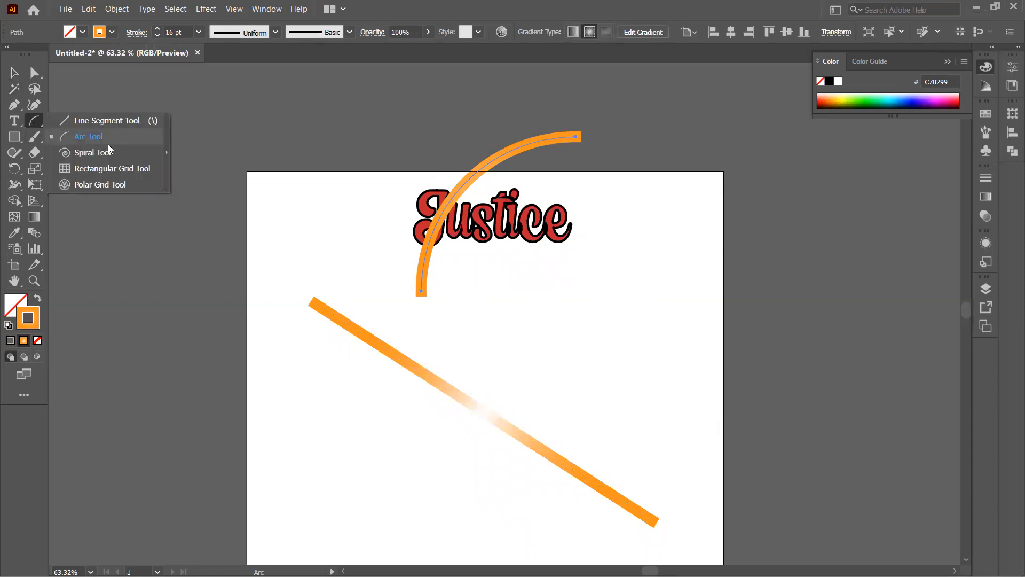
left_click(96, 152)
scroll(224, 240, "down", 2)
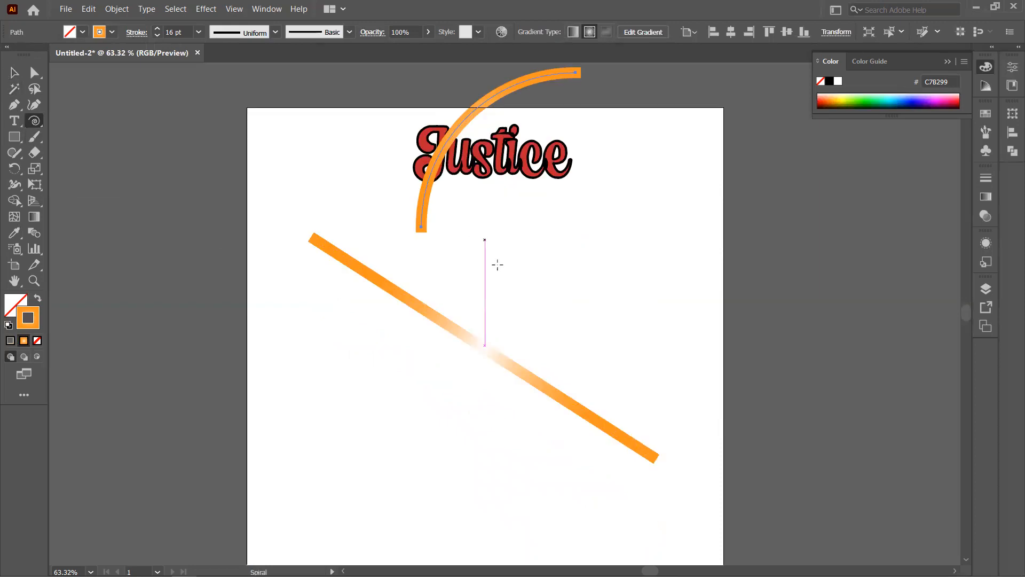
left_click_drag(499, 229, 569, 268)
scroll(582, 331, "down", 1)
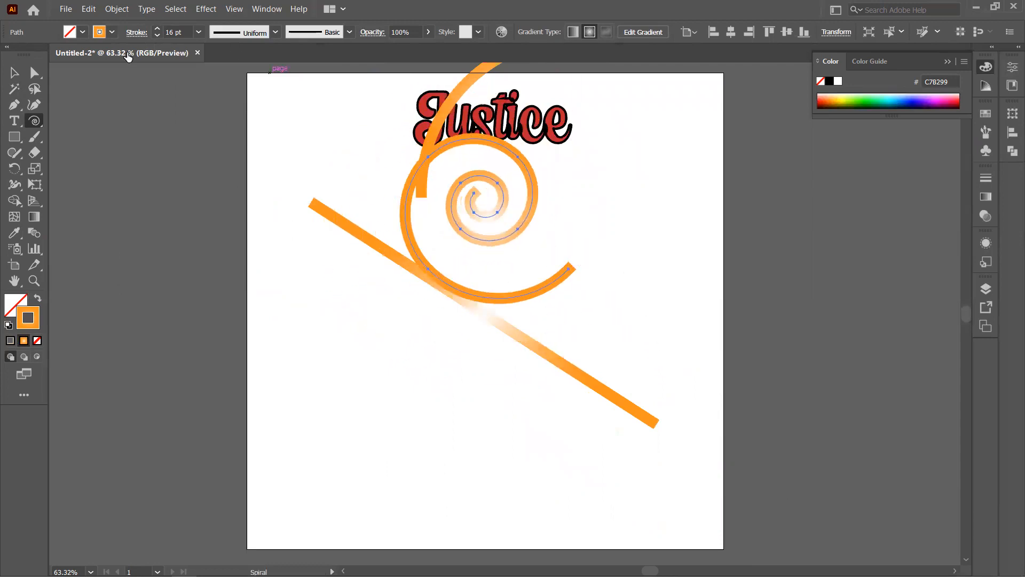
Step: Draw a wide rectangular grid with the Rectangular Grid tool across the lower half of the artboard
left_click(39, 125)
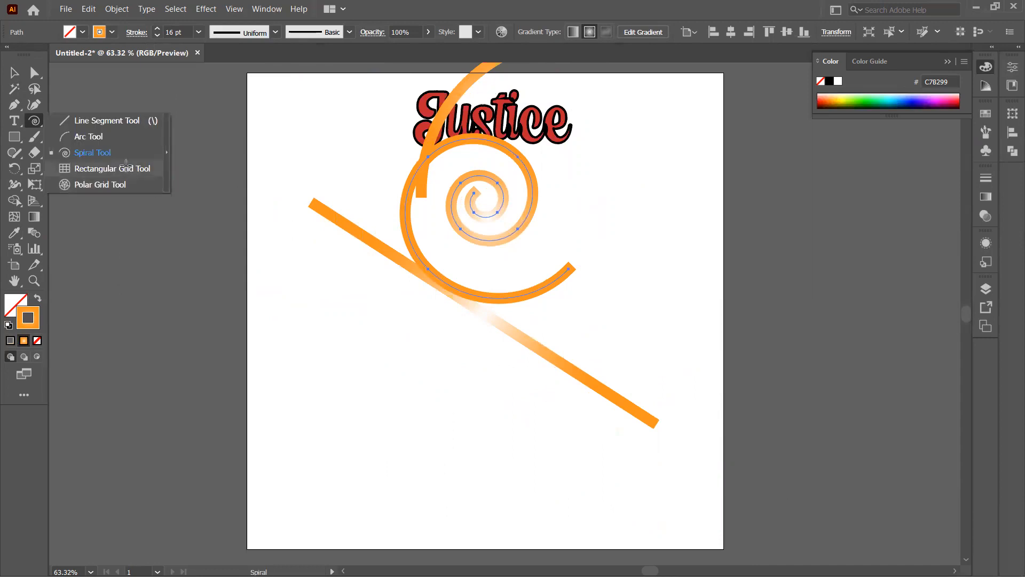
left_click(112, 168)
scroll(256, 270, "down", 3)
left_click_drag(259, 138, 670, 346)
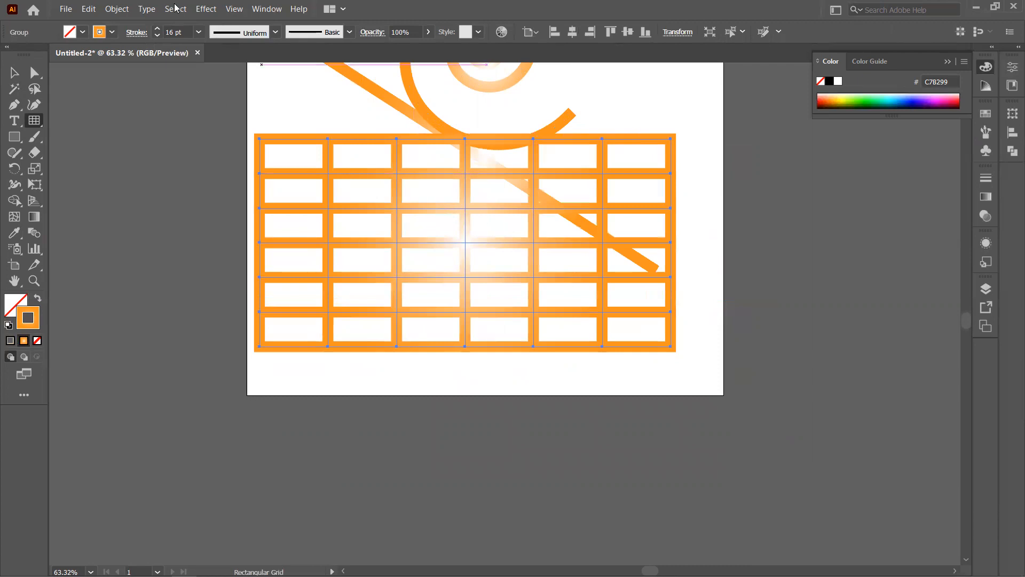
left_click(112, 33)
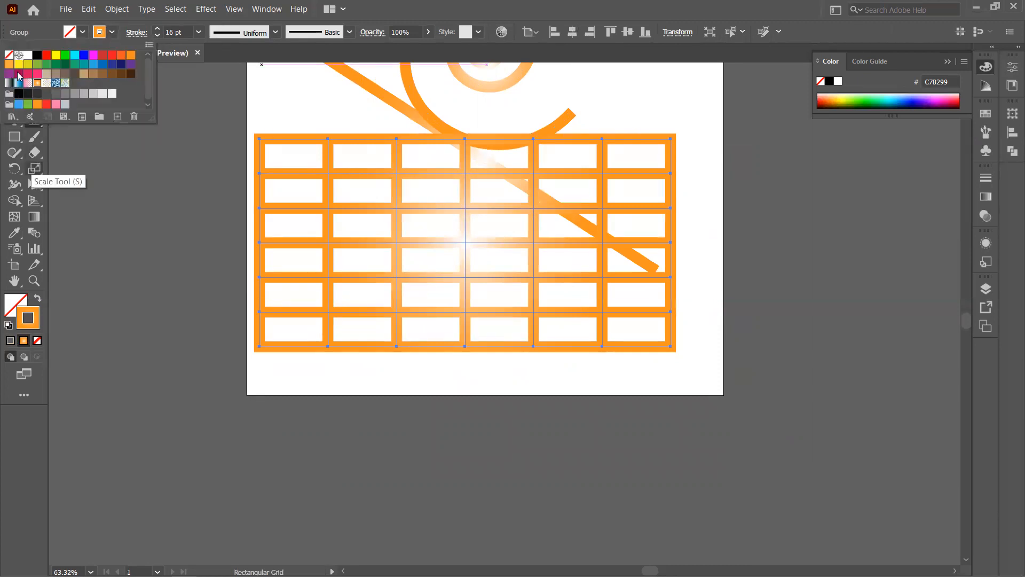
left_click(18, 72)
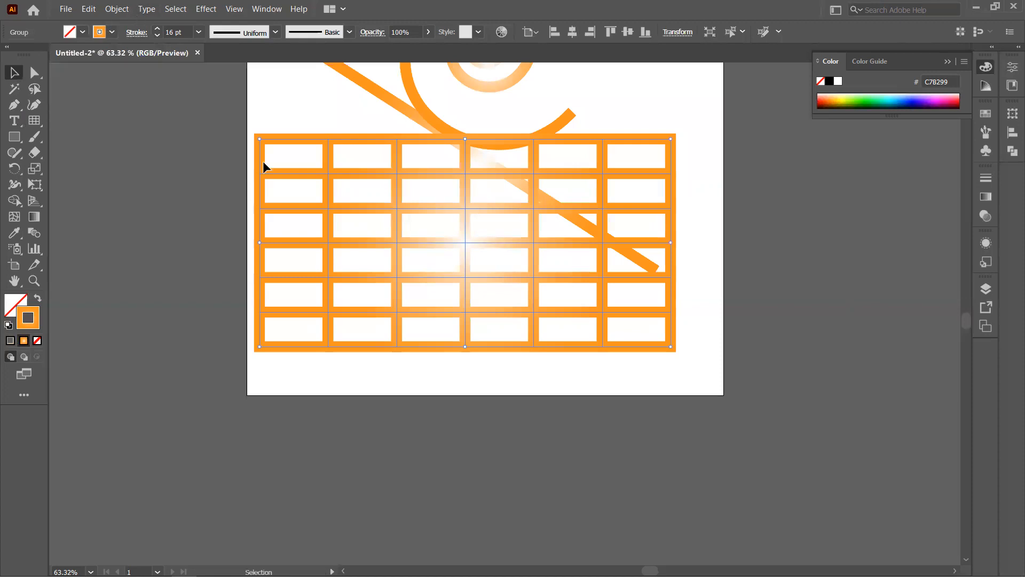
left_click(243, 143)
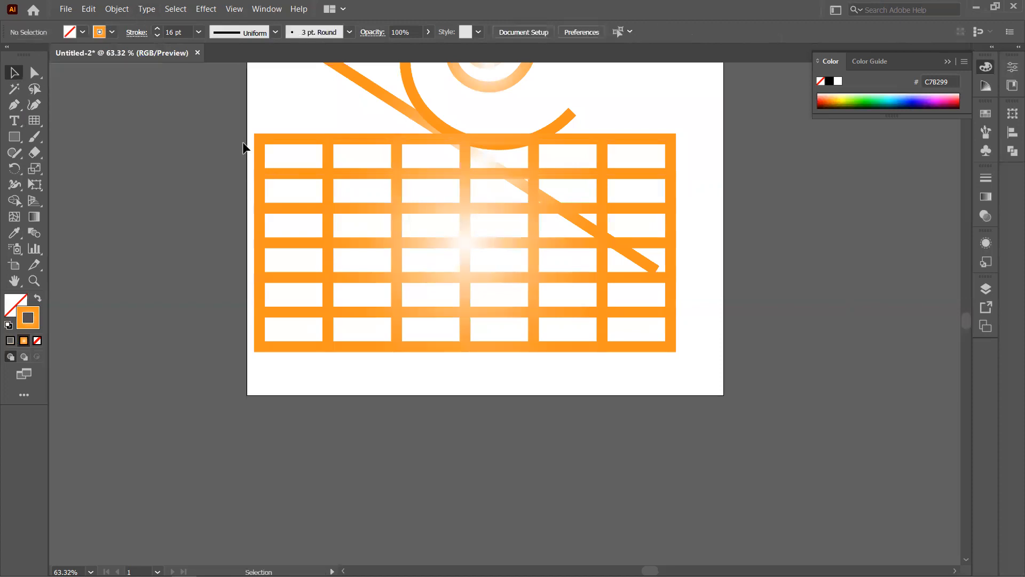
left_click(156, 36)
left_click(157, 36)
left_click(157, 36)
Step: Select the rectangular grid and reduce its stroke weight to 3 pt
left_click(261, 172)
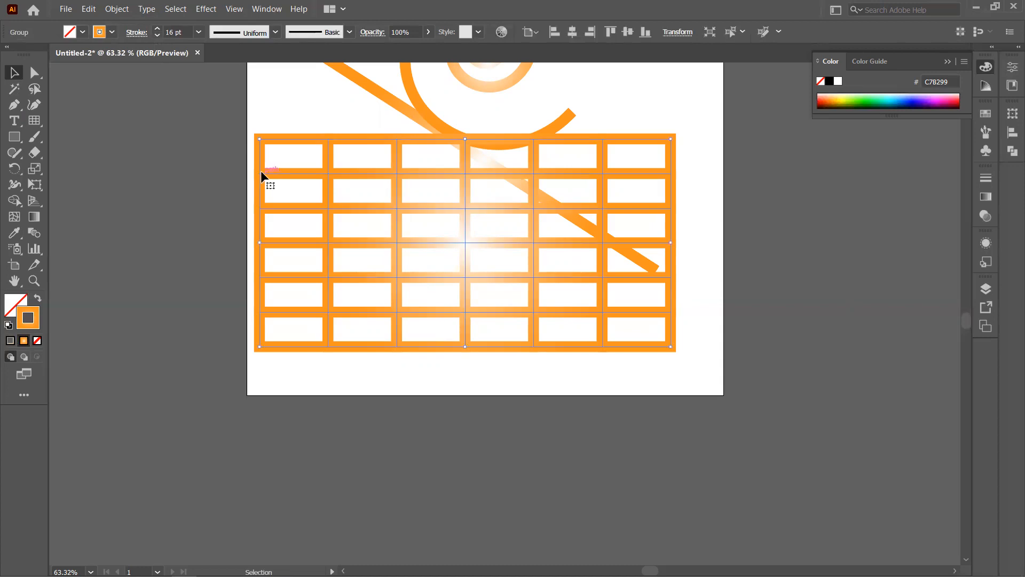
left_click(157, 36)
left_click(158, 37)
left_click(159, 36)
left_click(159, 36)
left_click(160, 36)
left_click(160, 36)
left_click(160, 35)
left_click(160, 36)
left_click(159, 36)
left_click(159, 36)
left_click(160, 35)
left_click(160, 35)
left_click(160, 35)
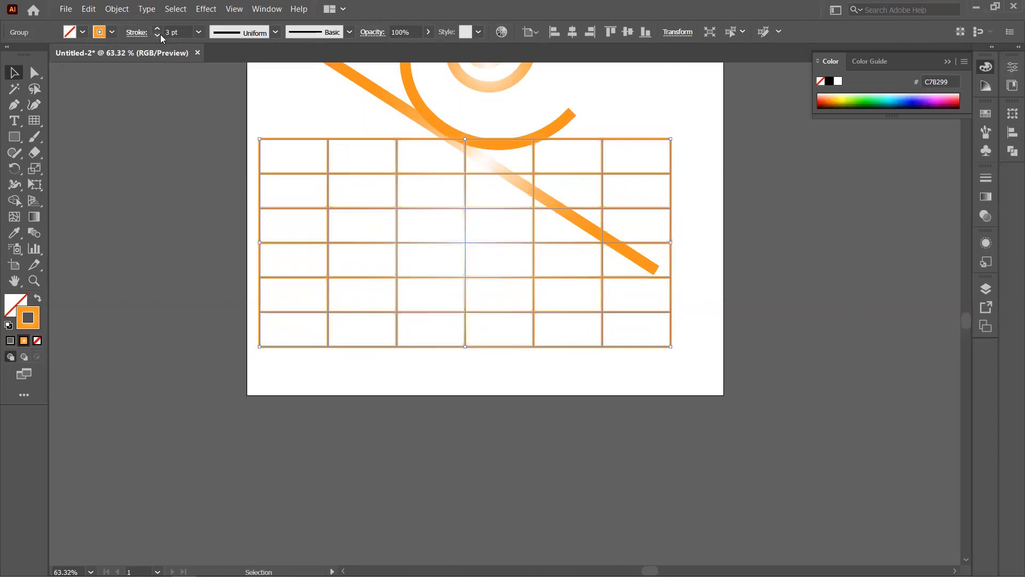
Step: Change the rectangular grid's stroke colour to RGB Blue
left_click(110, 34)
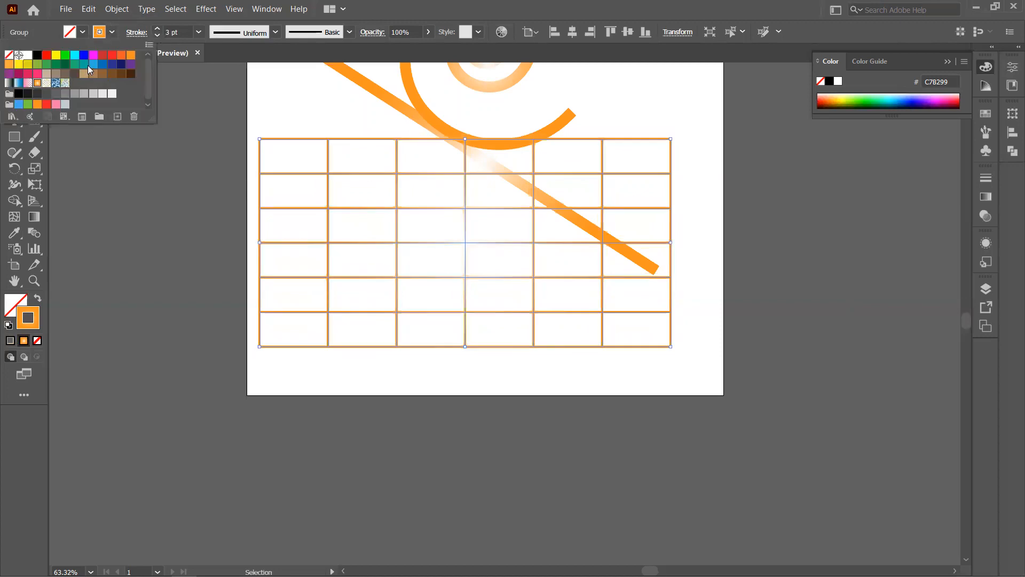
left_click(87, 54)
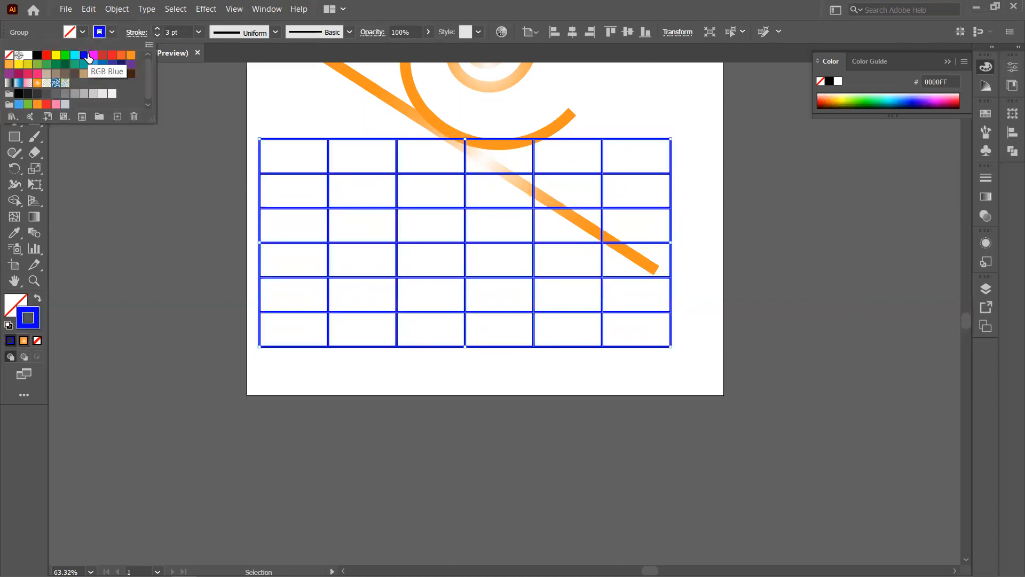
left_click(150, 33)
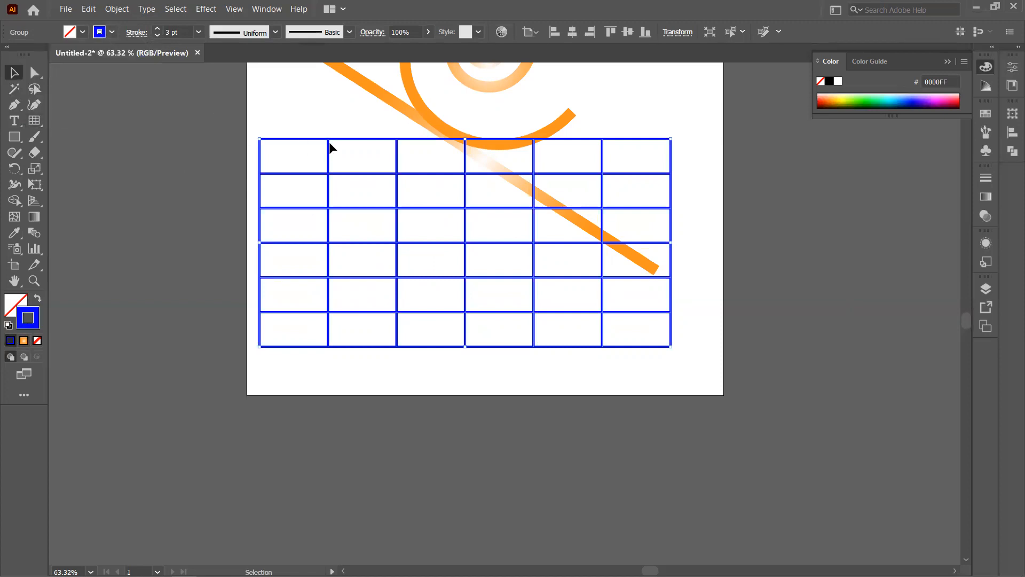
Step: Select the grid, spiral, arc and diagonal line together and delete them
scroll(572, 354, "up", 3)
left_click_drag(716, 458, 194, 93)
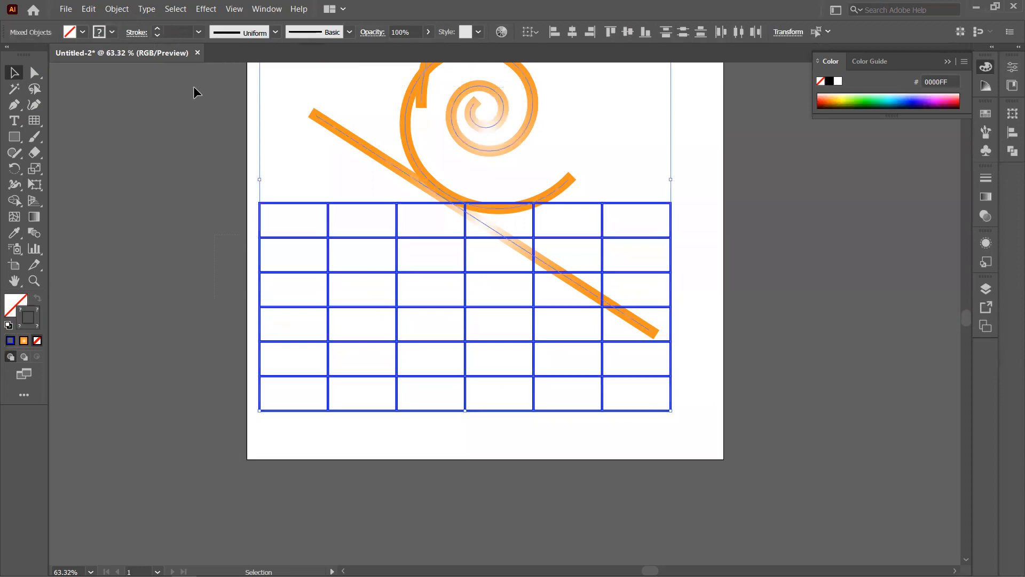
key("Delete")
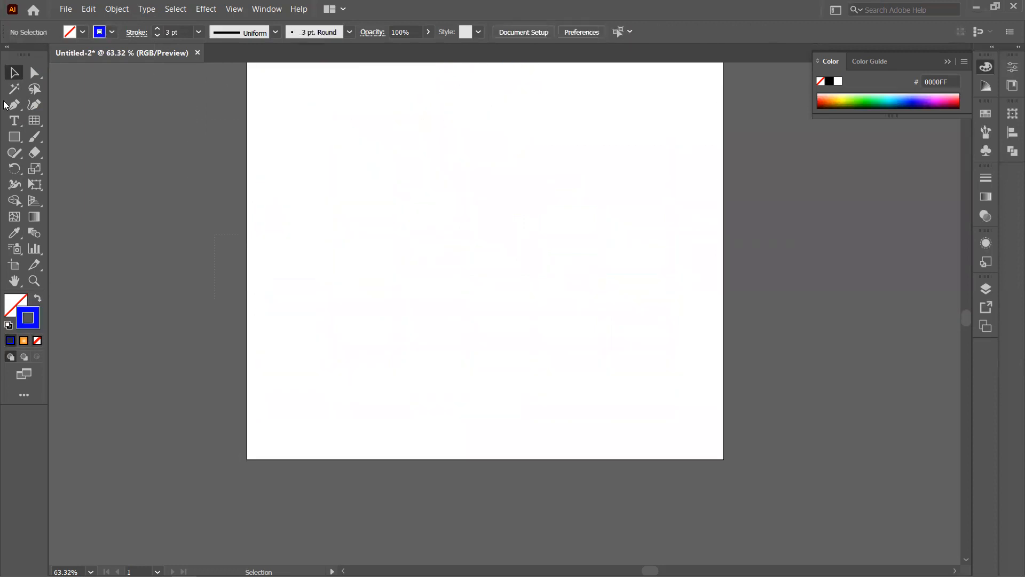
Step: Draw a large circular polar grid with the Polar Grid tool and move it closer to the artboard's horizontal centre
left_click_drag(34, 123, 85, 184)
left_click_drag(294, 122, 572, 367)
left_click(14, 79)
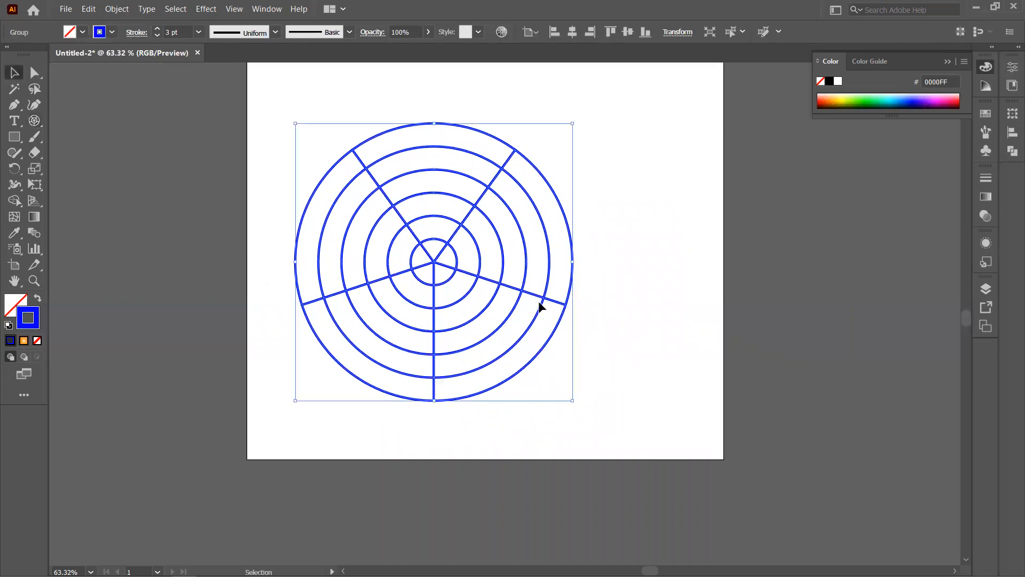
left_click_drag(462, 242, 508, 227)
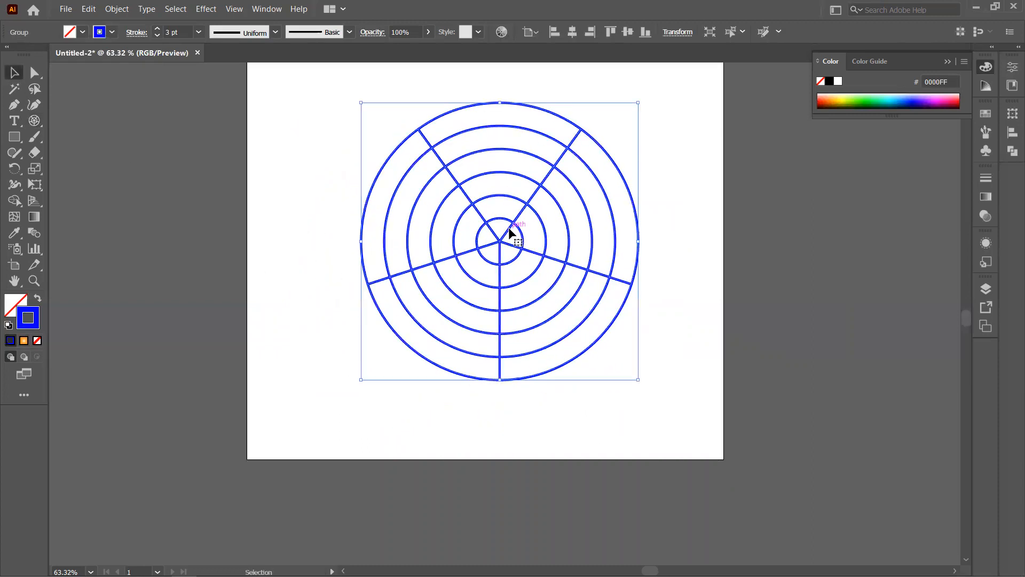
left_click(664, 267)
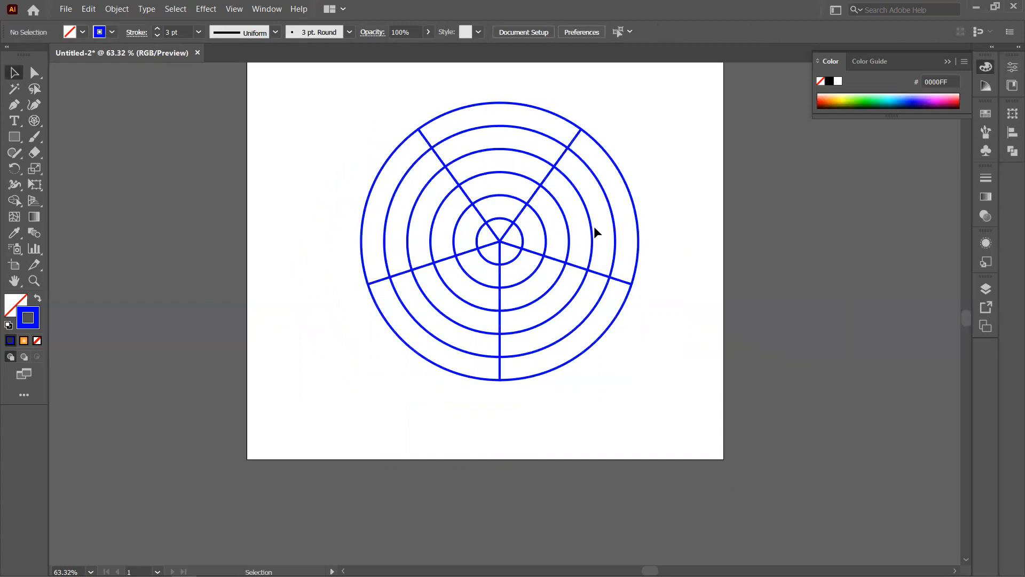
Step: Ungroup the polar grid into its concentric circles and radial lines
left_click(466, 177)
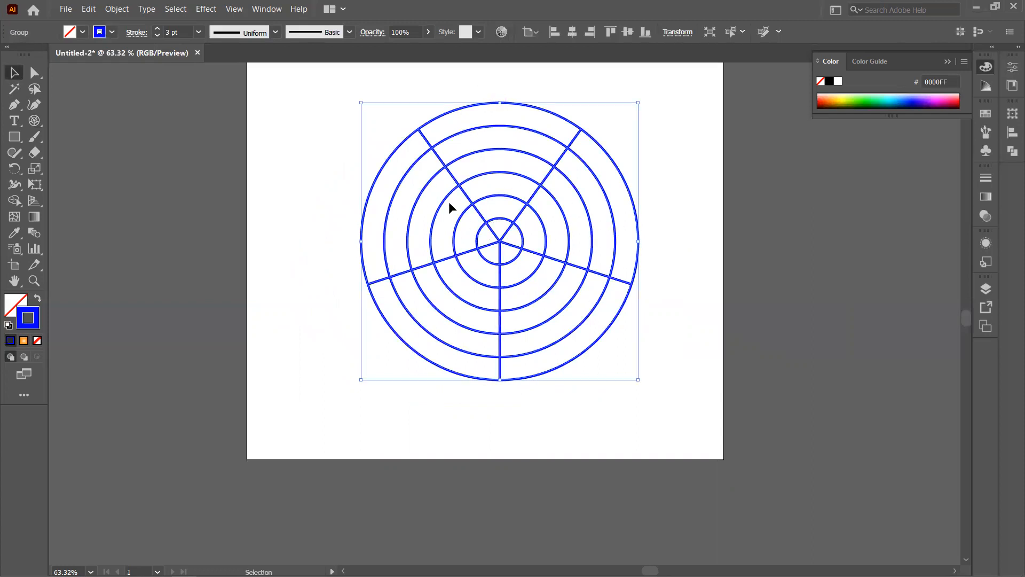
right_click(476, 181)
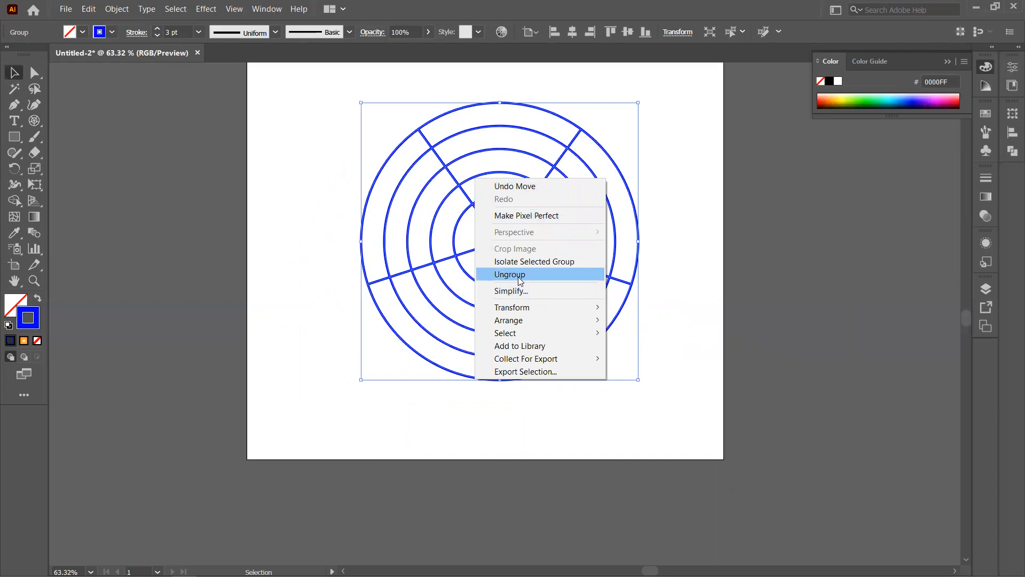
left_click(517, 274)
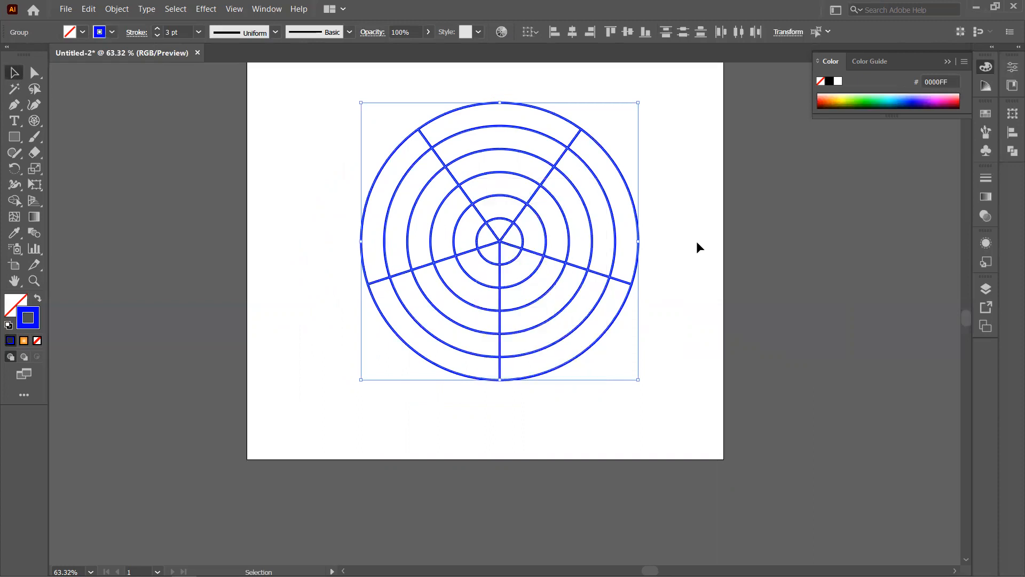
left_click(696, 243)
Step: Separate the polar grid's parts by moving the circles past the artboard's right edge and the radial lines to its left side
left_click_drag(637, 219, 819, 236)
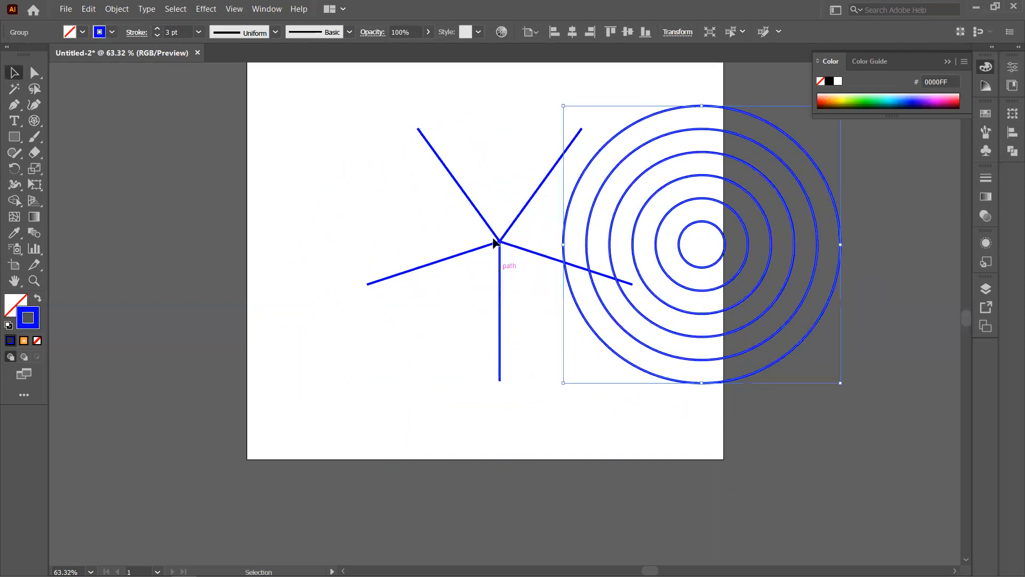
left_click(500, 243)
left_click_drag(467, 248, 279, 275)
left_click(634, 263)
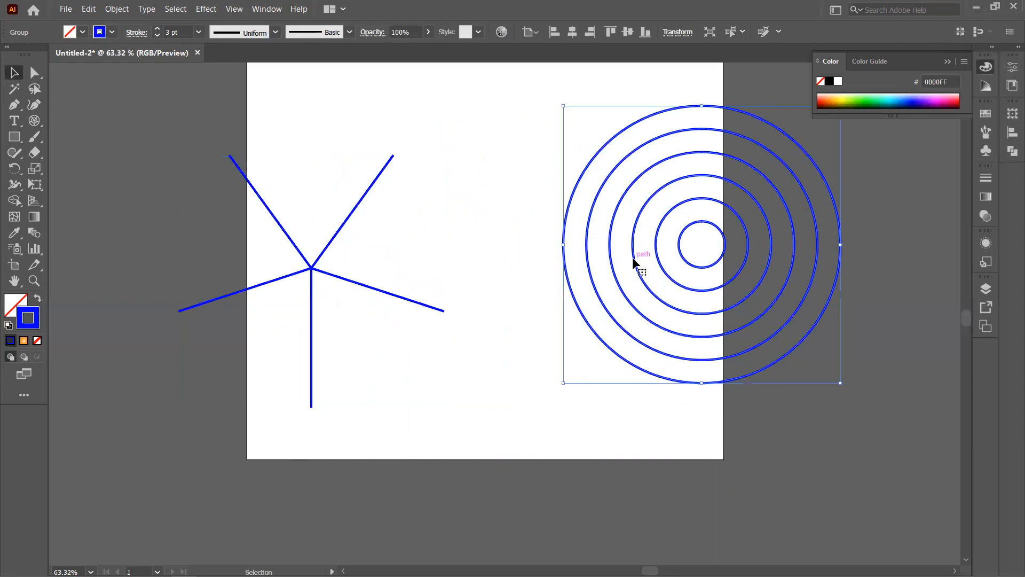
Step: Ungroup the concentric circles and move three of the inner circles separately out of the set, over to the artboard's middle
right_click(635, 262)
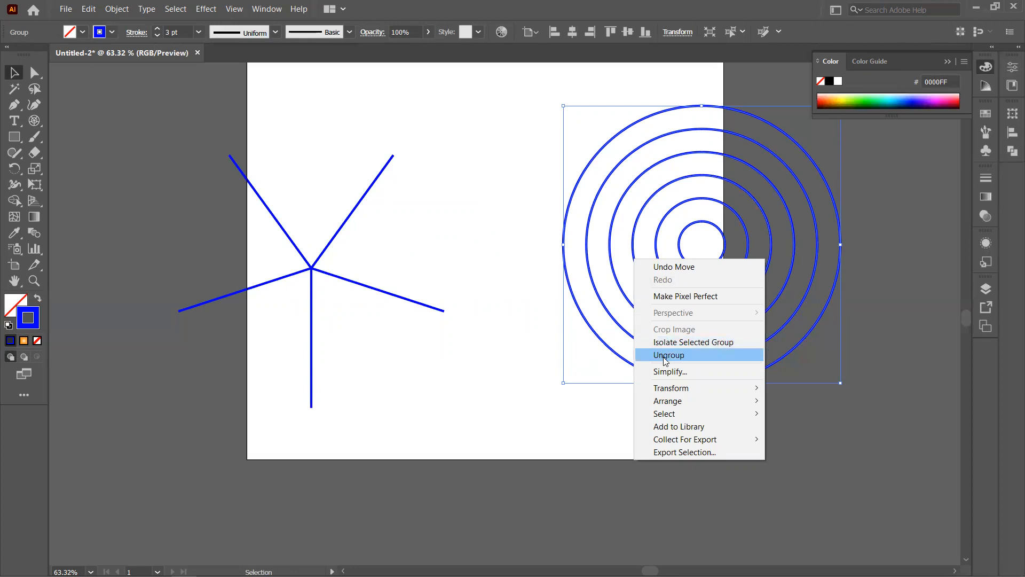
left_click(666, 355)
left_click(602, 267)
left_click(611, 263)
left_click_drag(611, 265, 327, 230)
left_click_drag(364, 176, 402, 122)
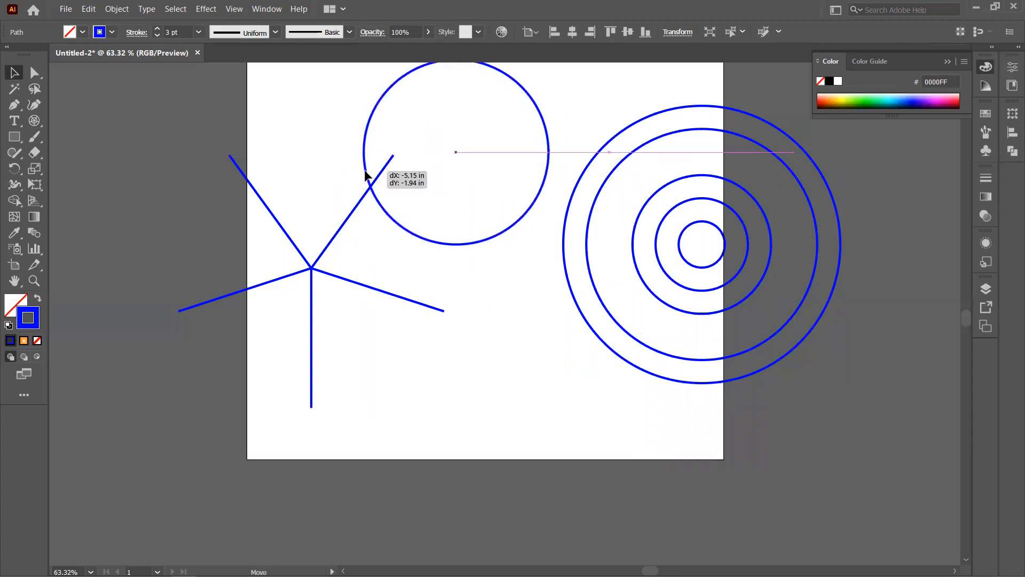
left_click(680, 253)
left_click_drag(681, 253, 471, 307)
left_click_drag(678, 290, 419, 322)
Step: Delete all the circles and radial lines, and draw a large six-by-six rectangular grid on the artboard
left_click_drag(887, 433, 244, 140)
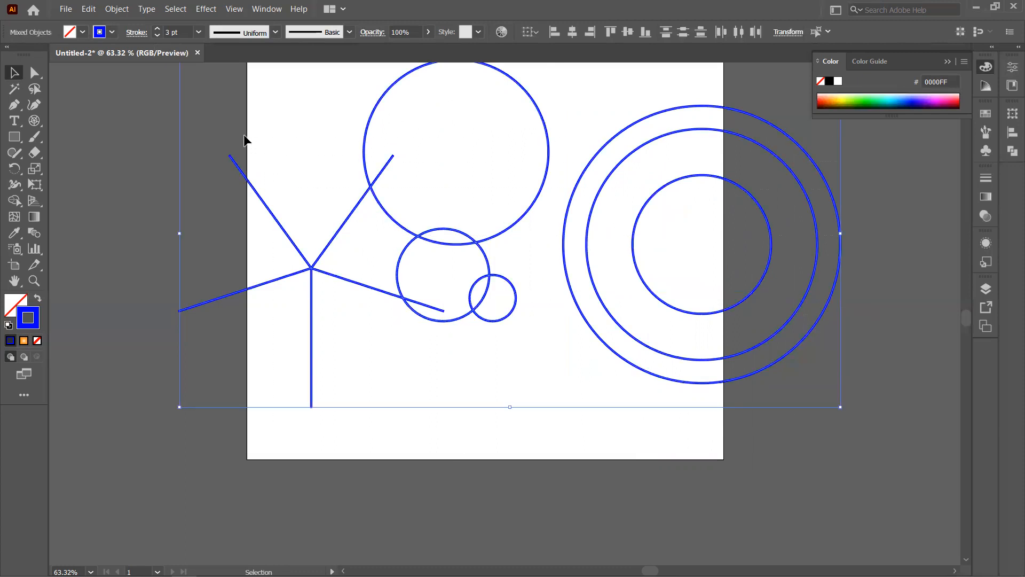
key("Delete")
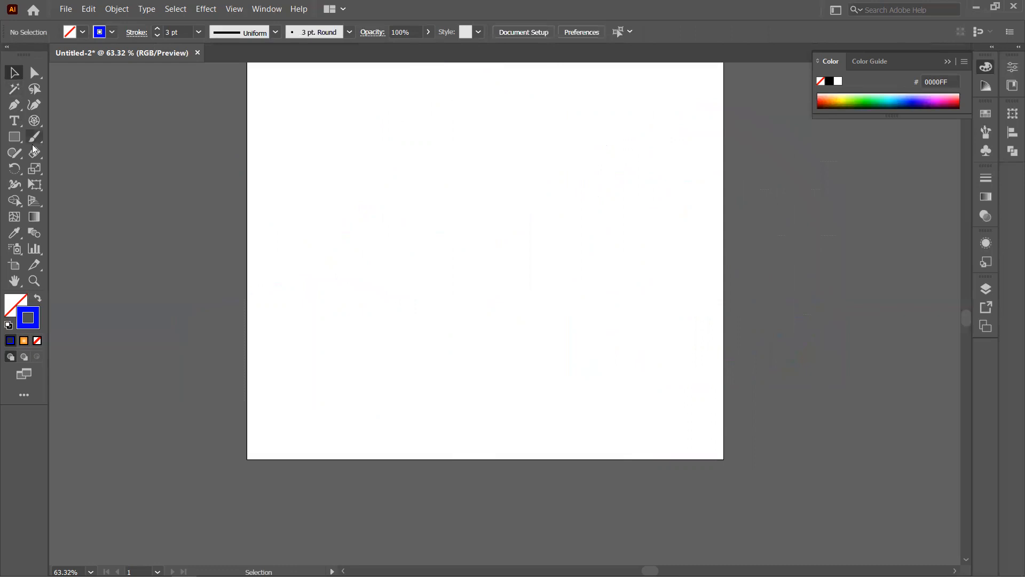
left_click(30, 122)
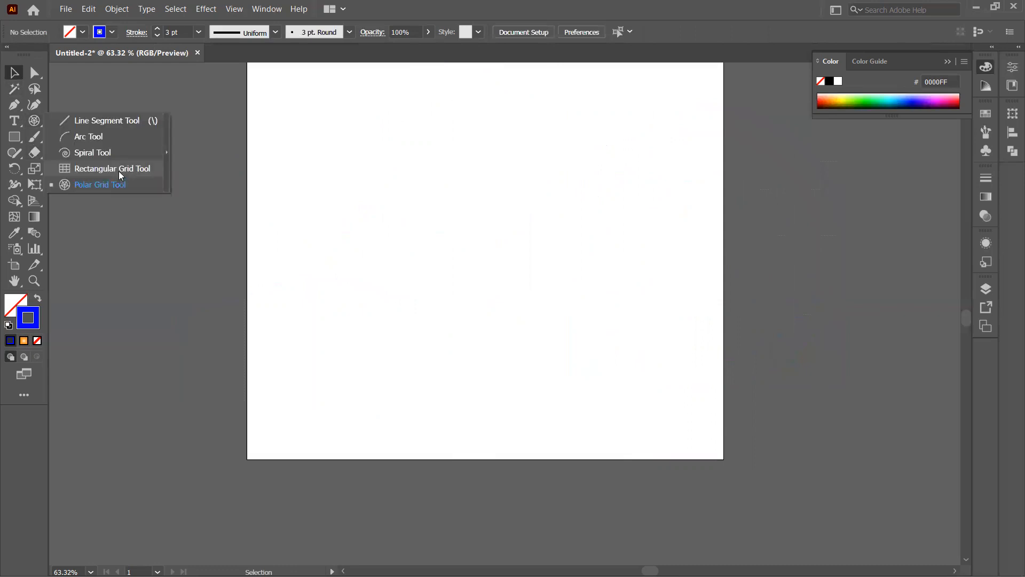
left_click_drag(305, 115, 651, 372)
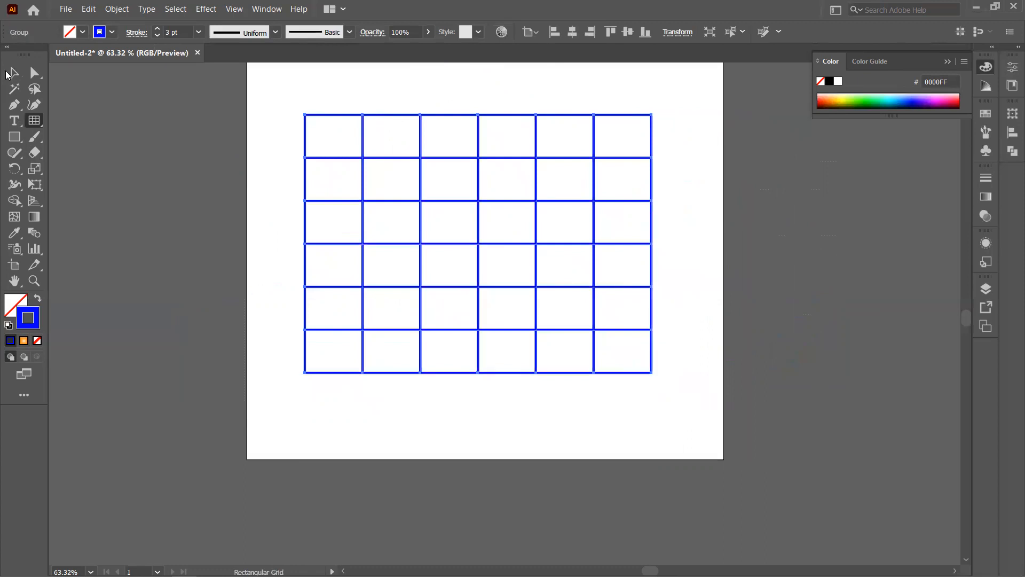
Step: Ungroup the rectangular grid and move one inner horizontal line below it and one inner vertical line past the artboard's right edge
left_click(14, 74)
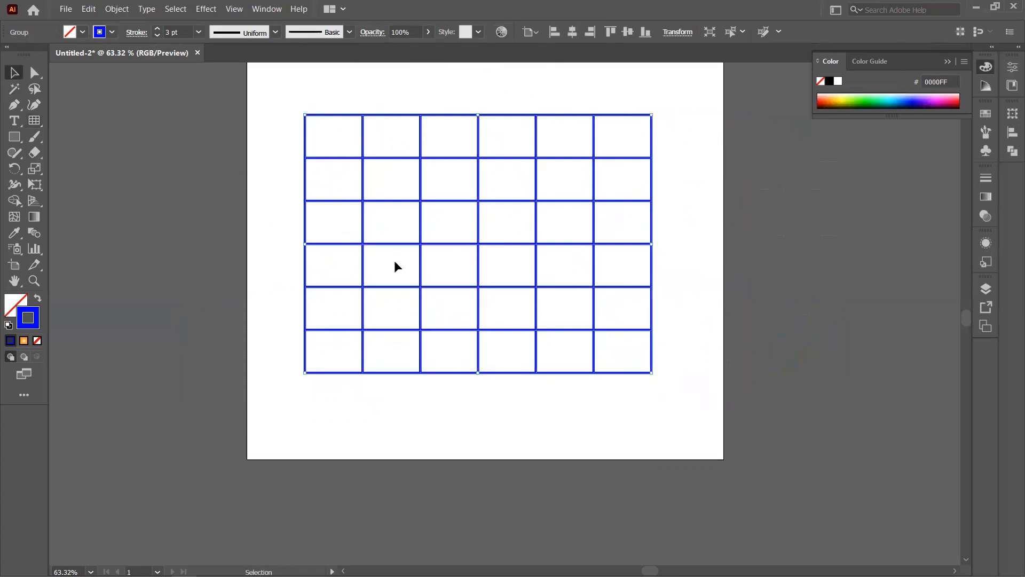
right_click(432, 243)
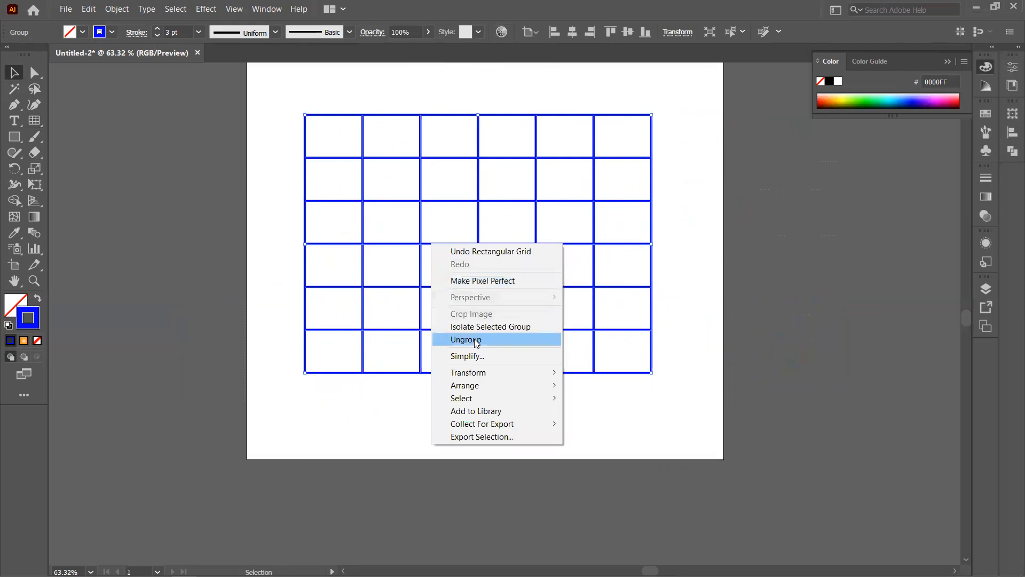
left_click(477, 343)
left_click(677, 354)
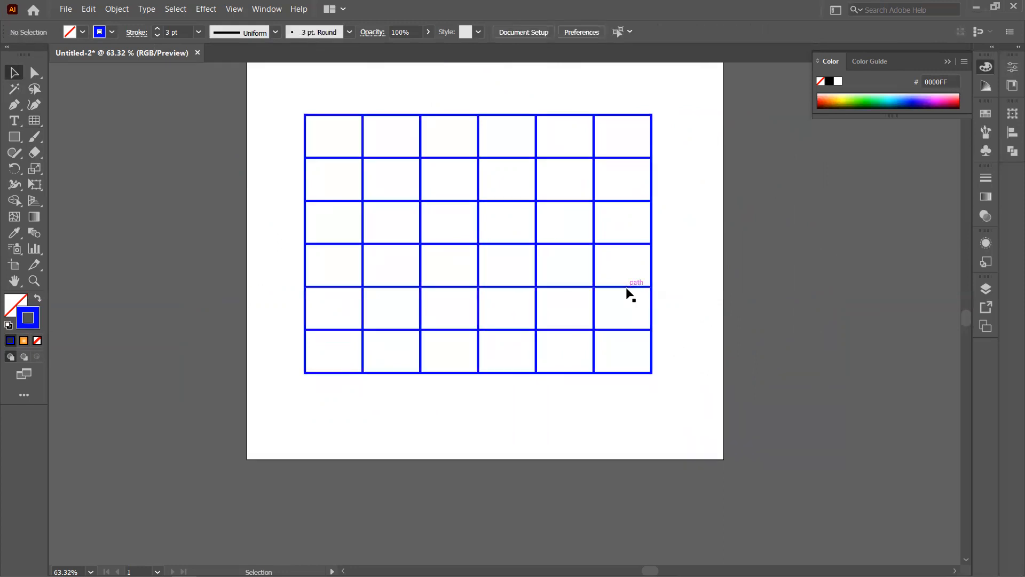
left_click(628, 289)
left_click_drag(627, 289, 601, 427)
left_click_drag(594, 308, 760, 313)
Step: Delete all the grid lines and draw a large, nearly square shape on the artboard with the Rectangle tool
left_click_drag(819, 463, 260, 154)
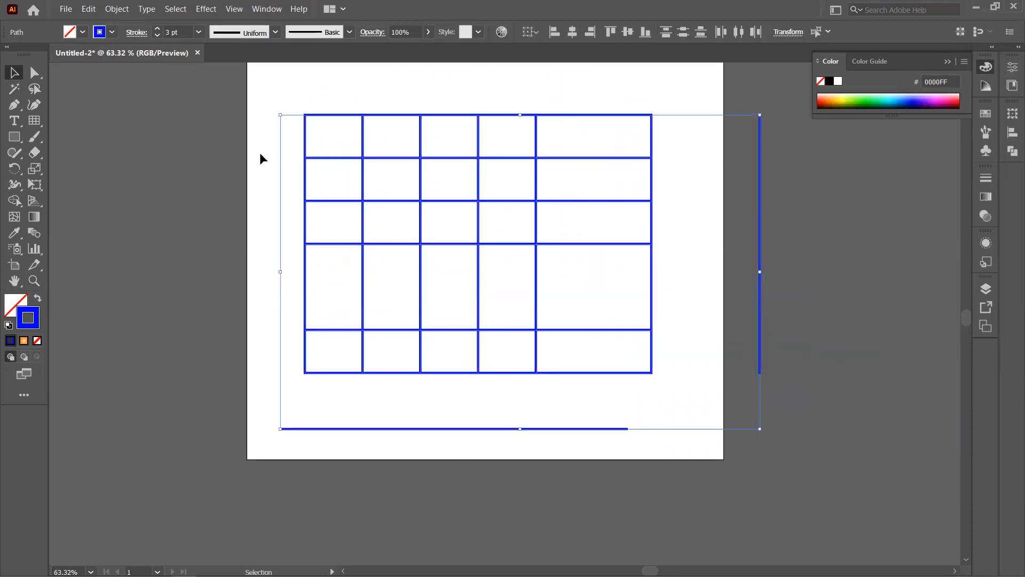
key("Delete")
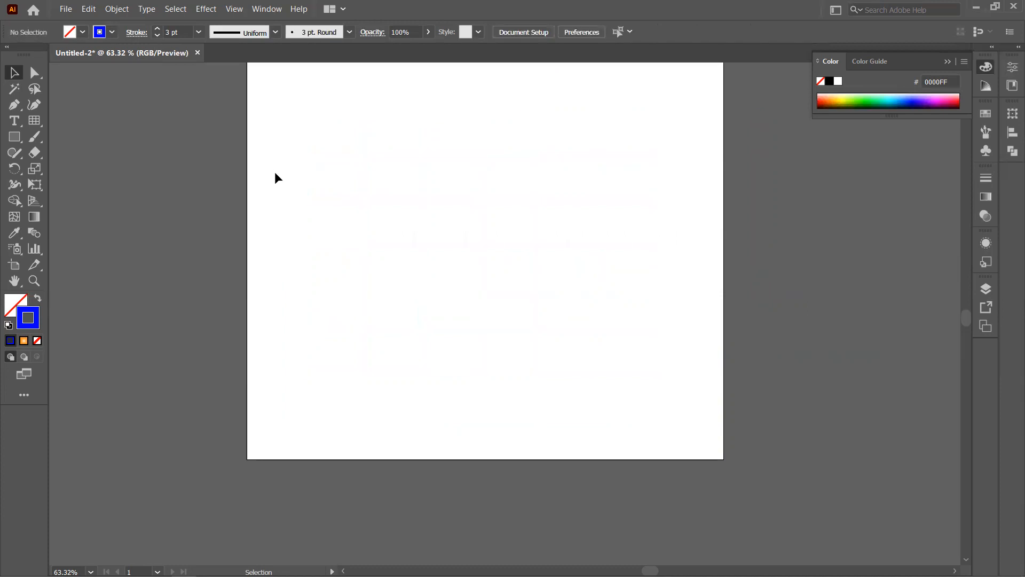
left_click(18, 141)
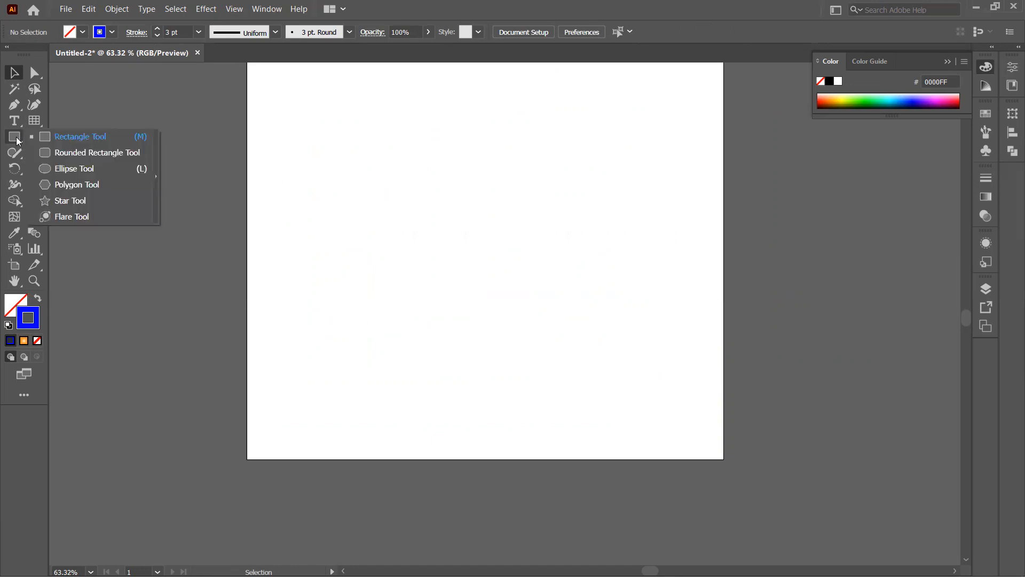
left_click(14, 142)
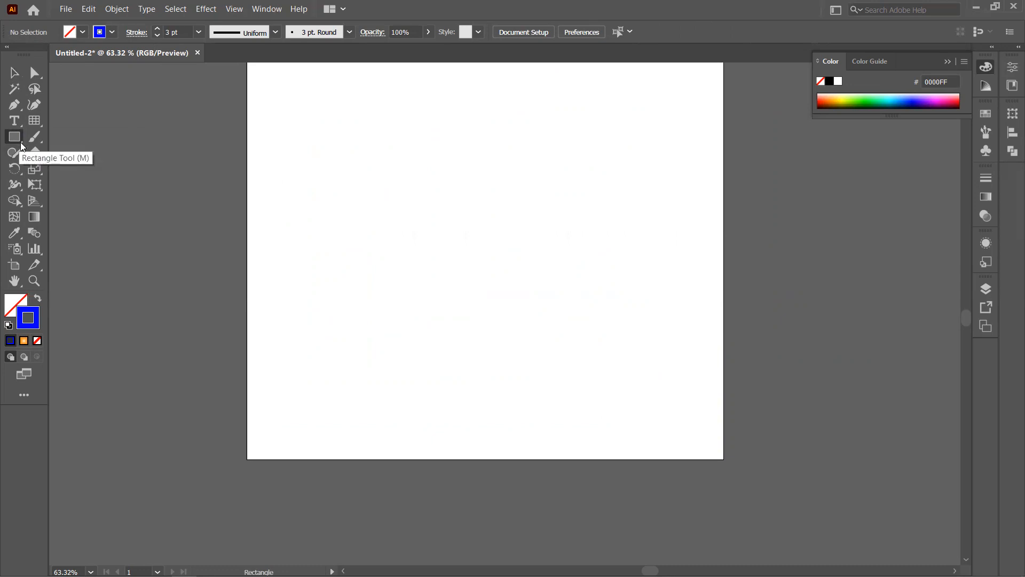
left_click(15, 139)
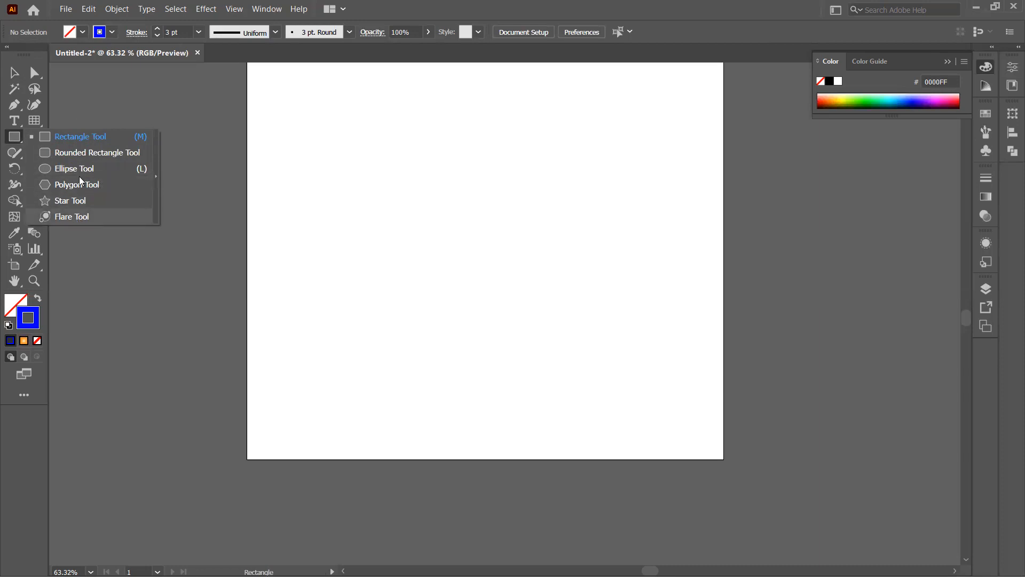
left_click(68, 138)
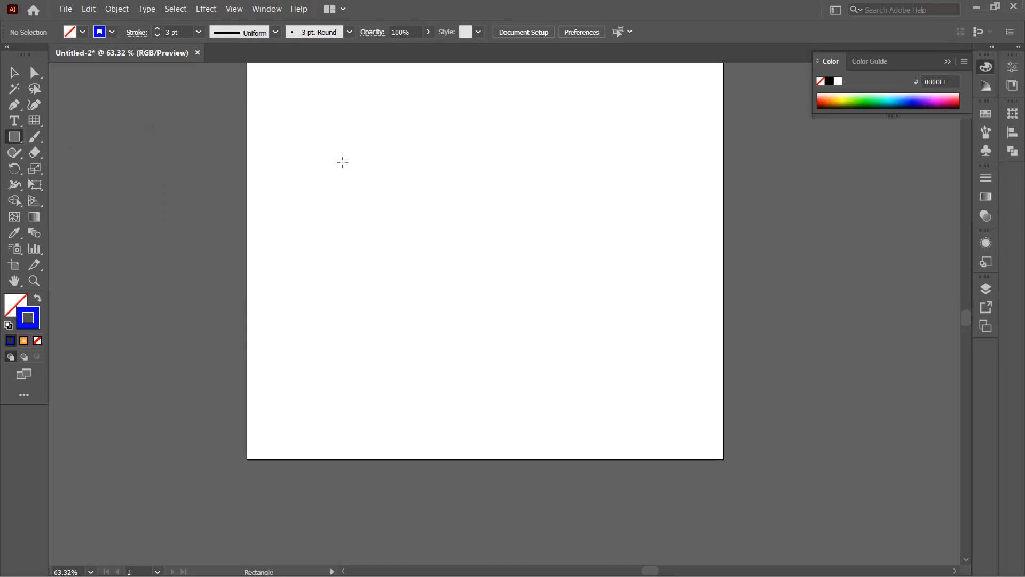
left_click_drag(278, 79, 549, 327)
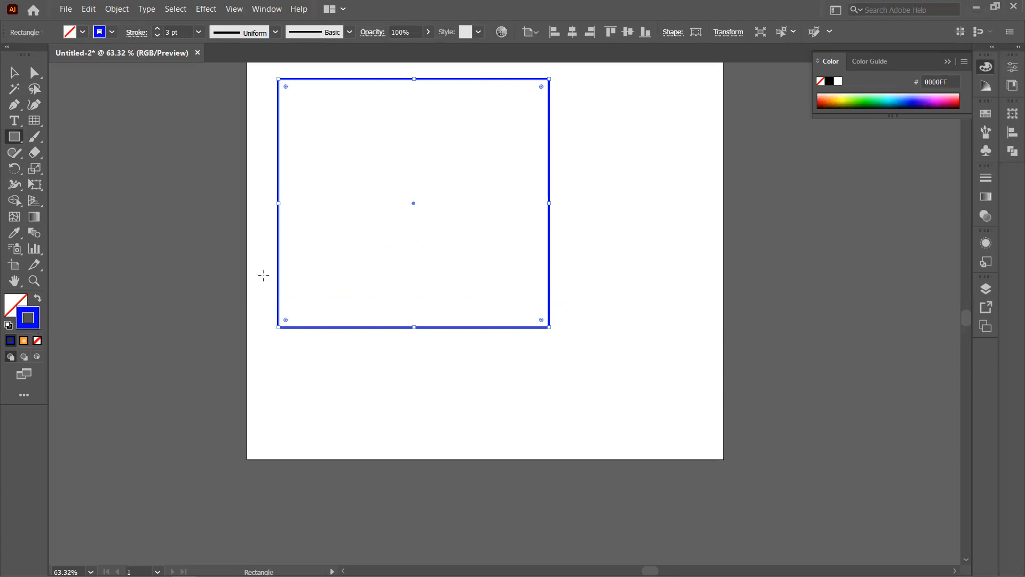
Step: Set the rectangle's fill colour to CE7878
left_click(17, 304)
key("x")
double_click(21, 305)
left_click(645, 230)
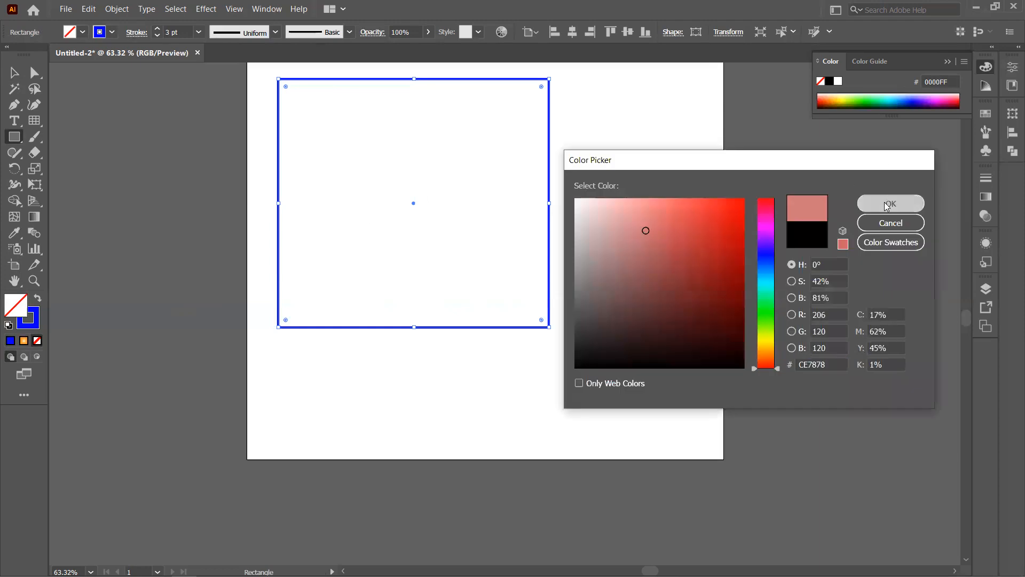
left_click(888, 204)
Step: Try several swatches as the rectangle's fill, finishing with the brown 736357
left_click(83, 36)
left_click(56, 83)
left_click(56, 74)
left_click(75, 55)
left_click(102, 64)
left_click(28, 74)
left_click(37, 55)
left_click(46, 74)
left_click(69, 73)
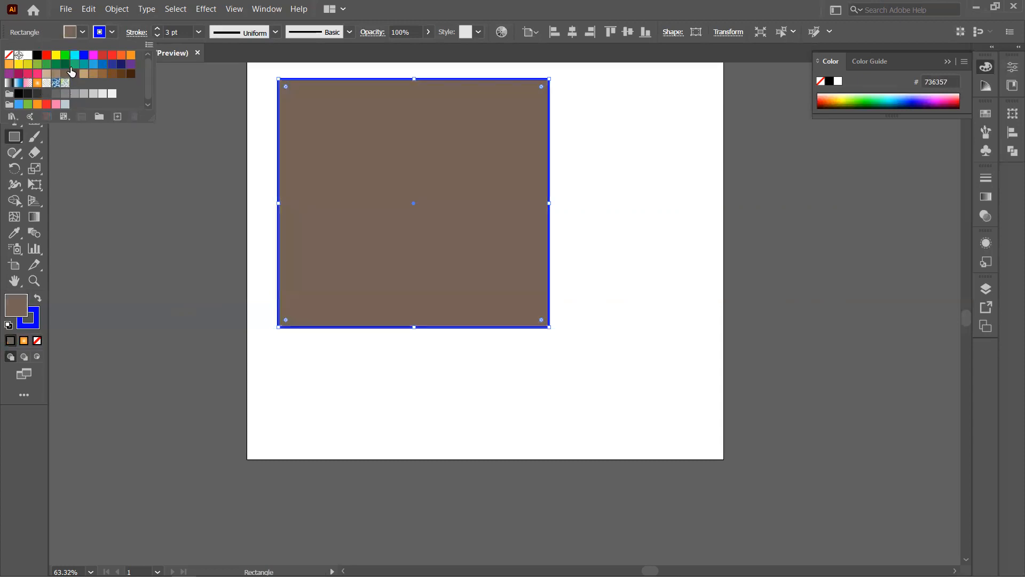
left_click(8, 255)
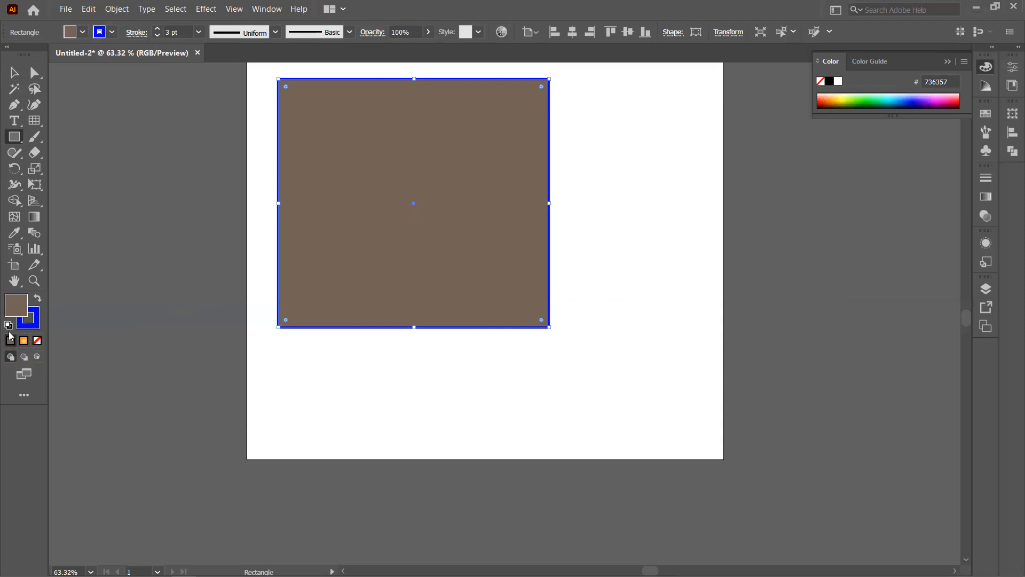
Step: Switch the rectangle's fill to none, back to solid brown and to the white-to-orange radial gradient, and move it towards the artboard's centre
left_click(37, 341)
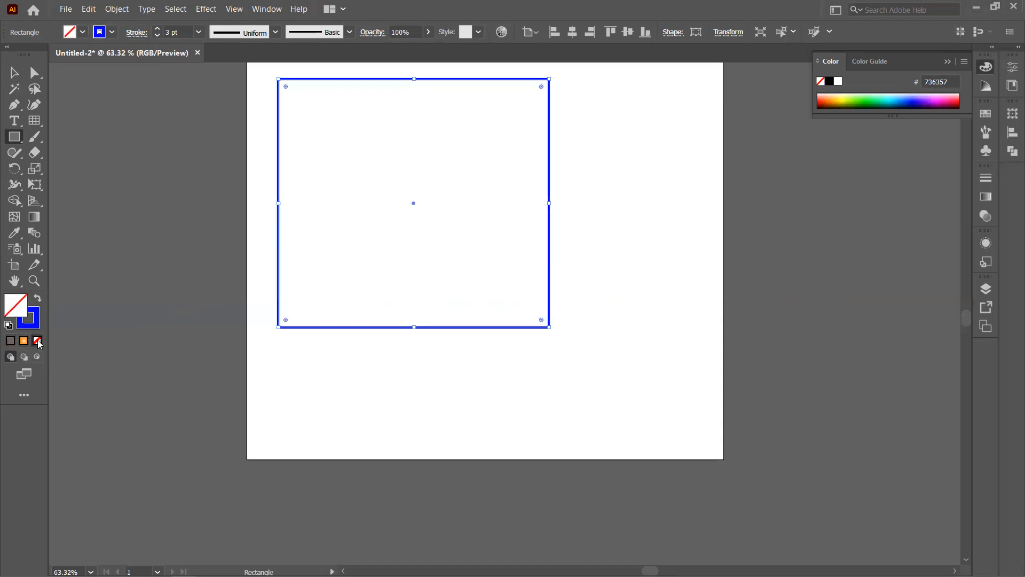
left_click(10, 341)
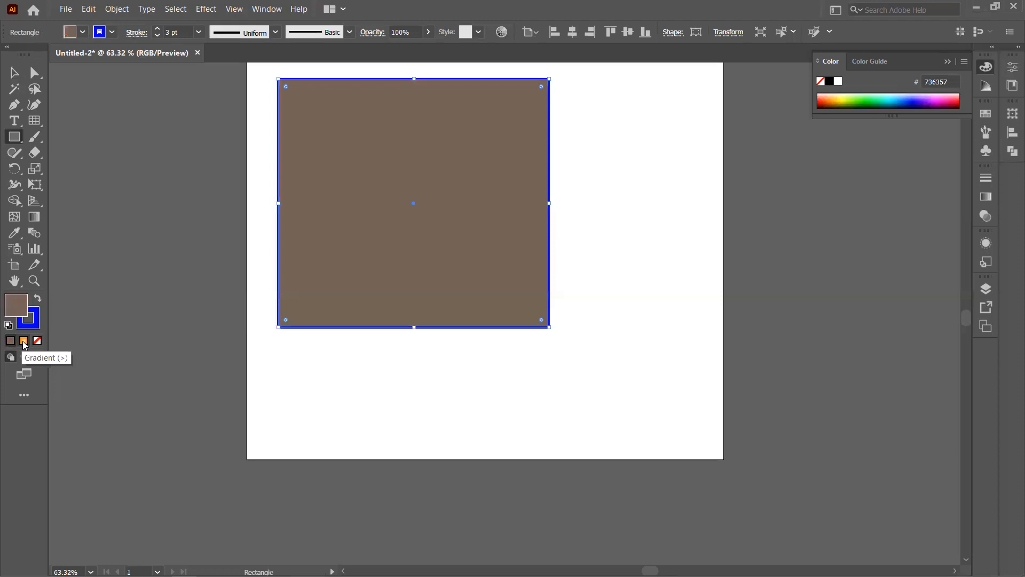
left_click(23, 342)
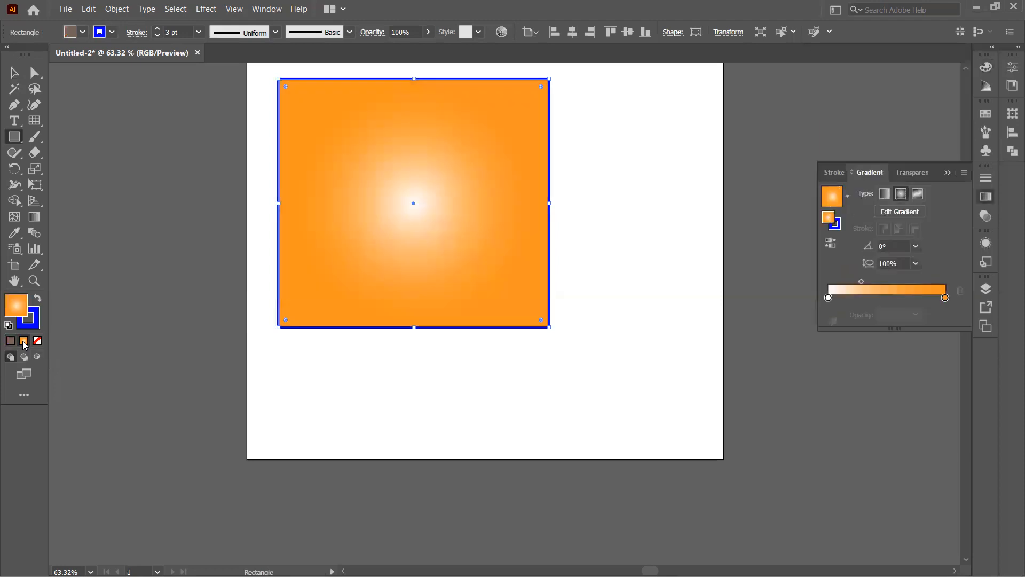
left_click(12, 78)
left_click_drag(374, 151, 373, 186)
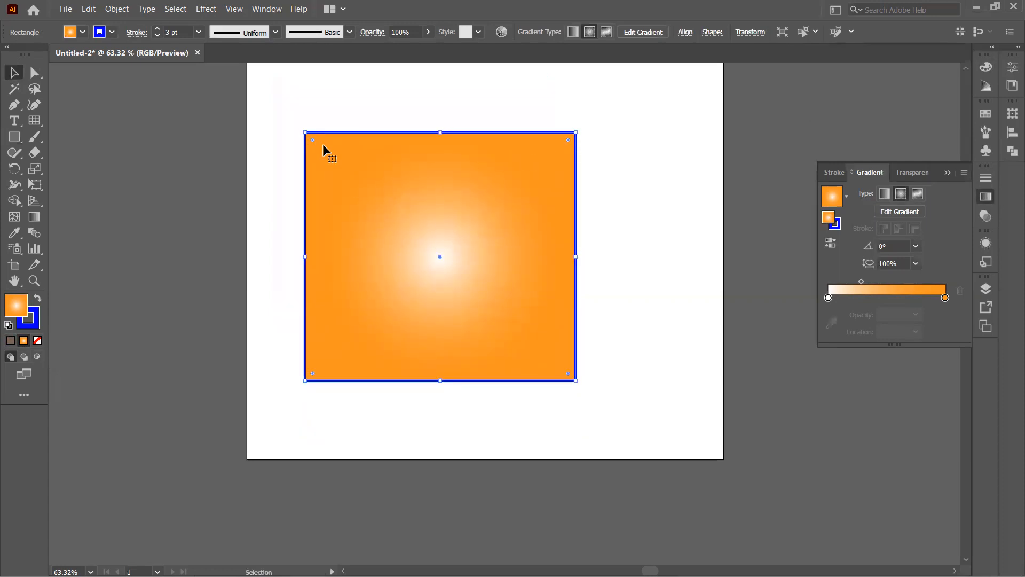
Step: Try out the corner rounding on the gradient rectangle at 100% zoom, returning the corners to sharp
left_click_drag(311, 140, 281, 116)
key("ctrl+1")
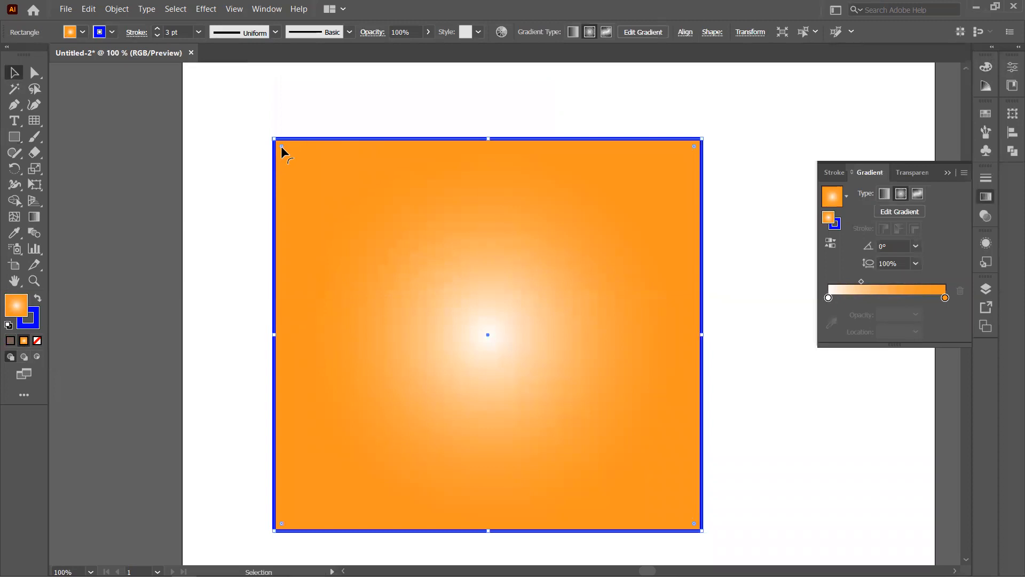
left_click_drag(281, 148, 206, 118)
scroll(306, 156, "down", 1)
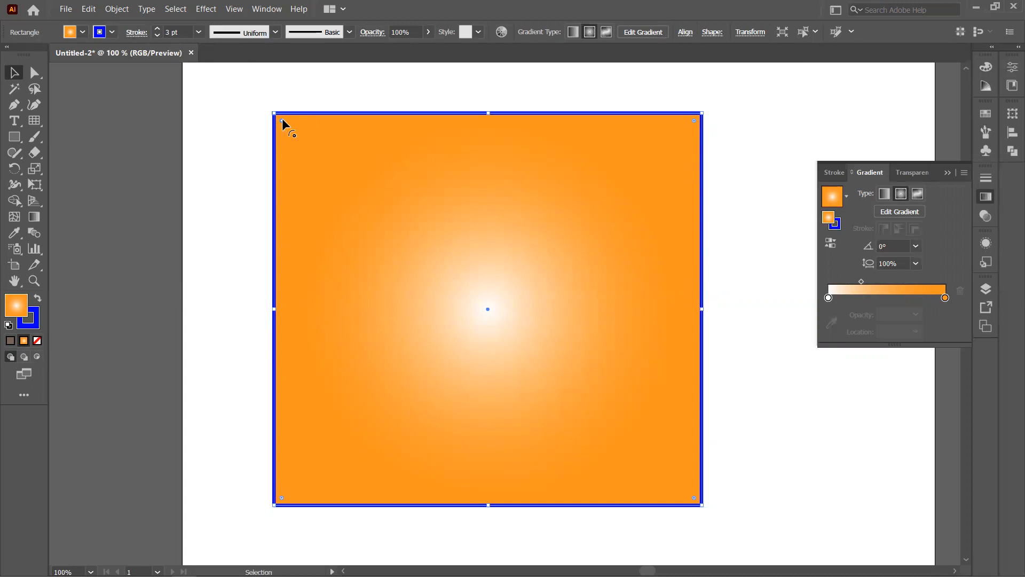
left_click_drag(282, 122, 182, 85)
scroll(289, 171, "down", 1)
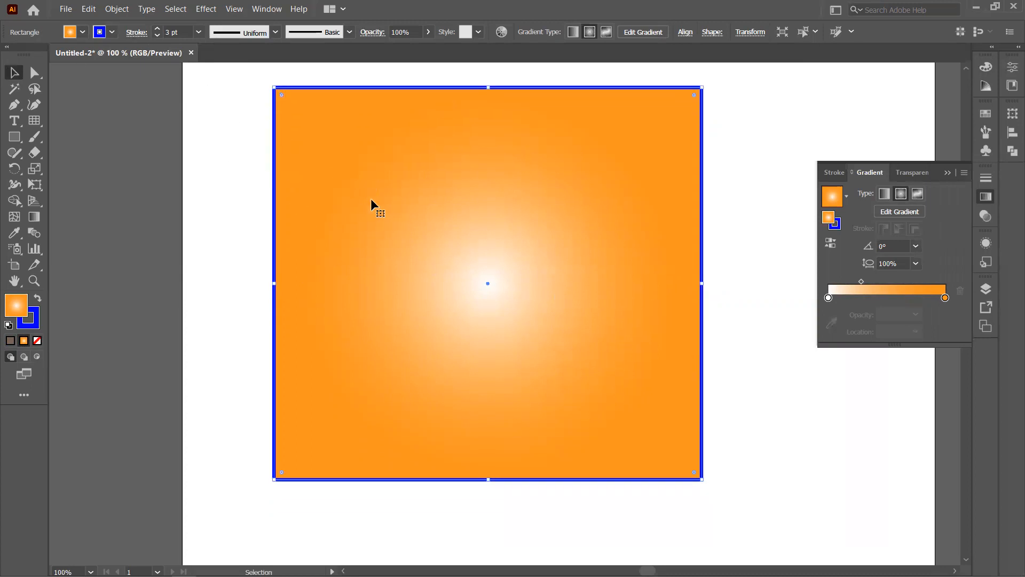
Step: Delete the gradient rectangle and draw a smaller square below the red lettering with the Rectangle tool
scroll(371, 204, "down", 2)
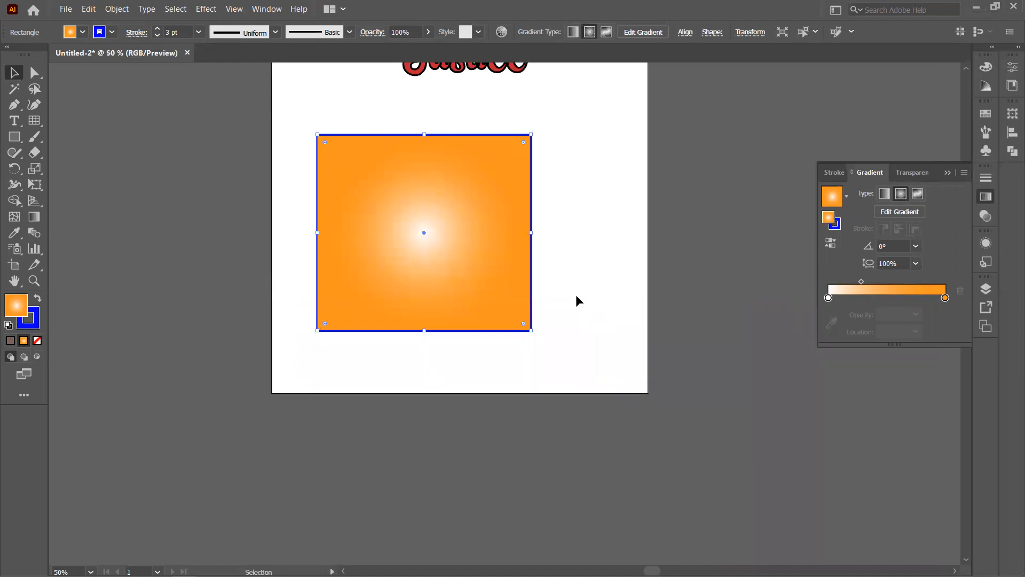
key("Delete")
left_click(18, 142)
scroll(359, 210, "up", 1)
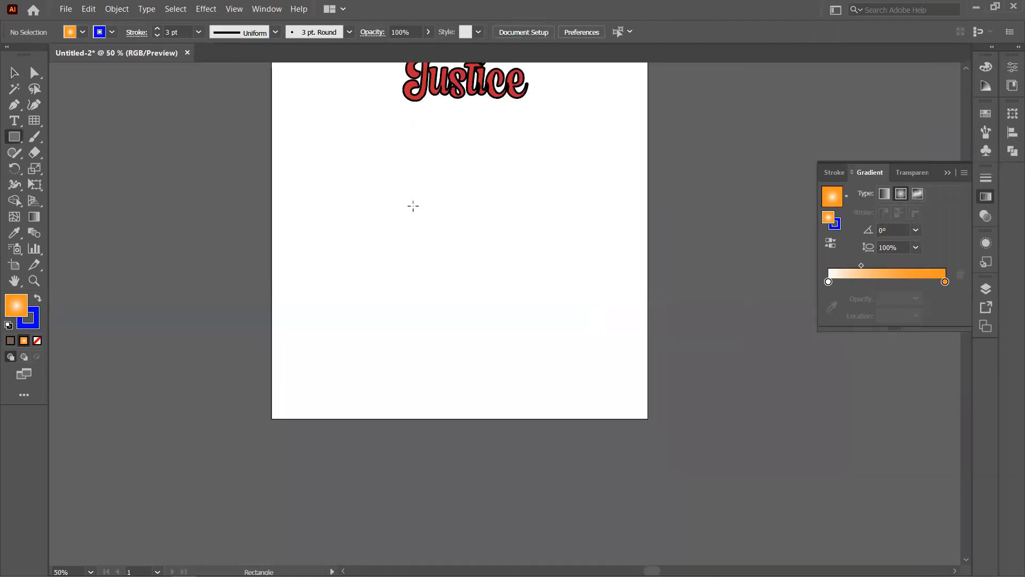
left_click_drag(344, 148, 510, 347)
left_click_drag(552, 352, 544, 347)
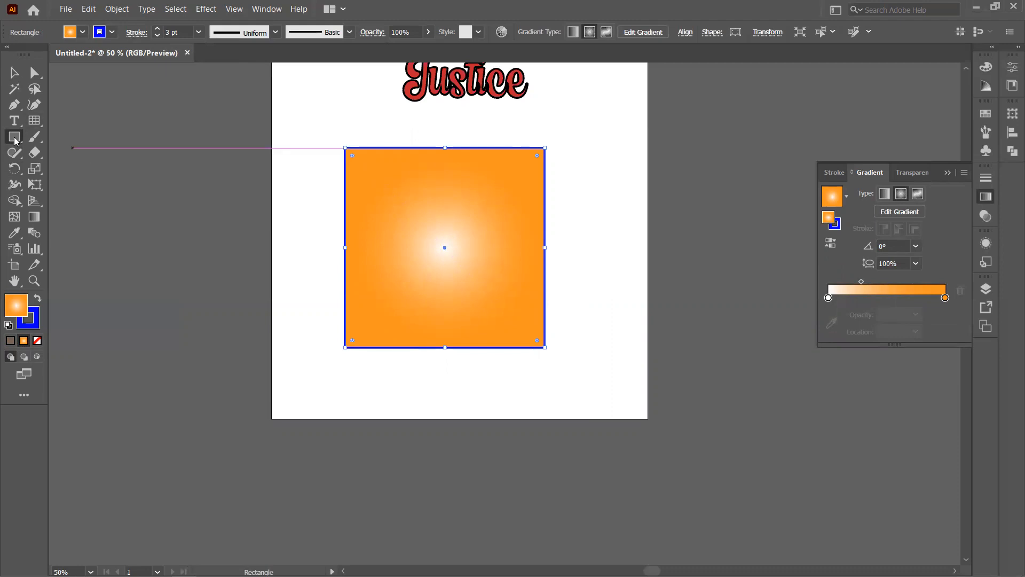
Step: Delete the square and draw an equal-sided shape below the lettering with the Rounded Rectangle tool
left_click(14, 73)
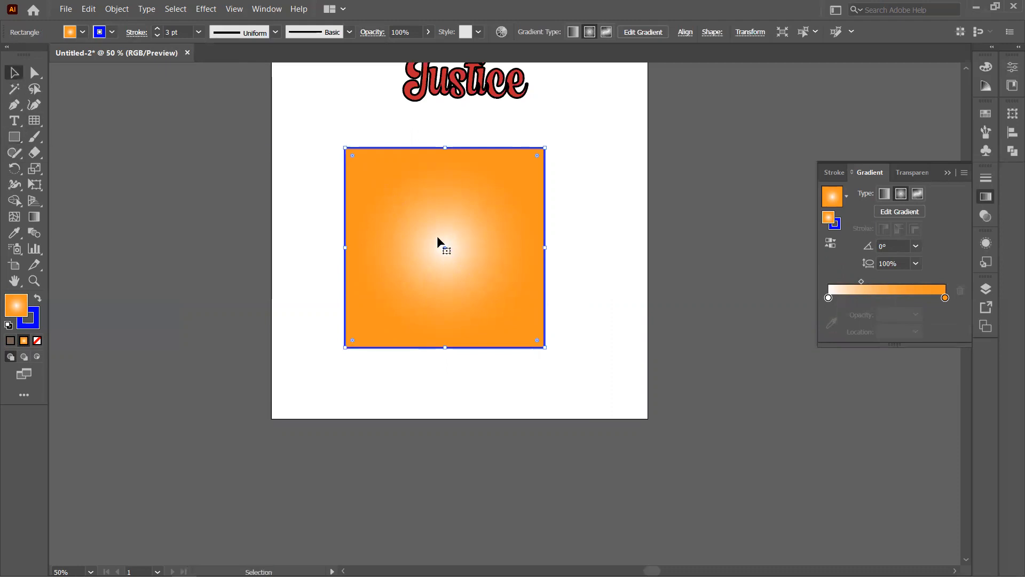
key("Delete")
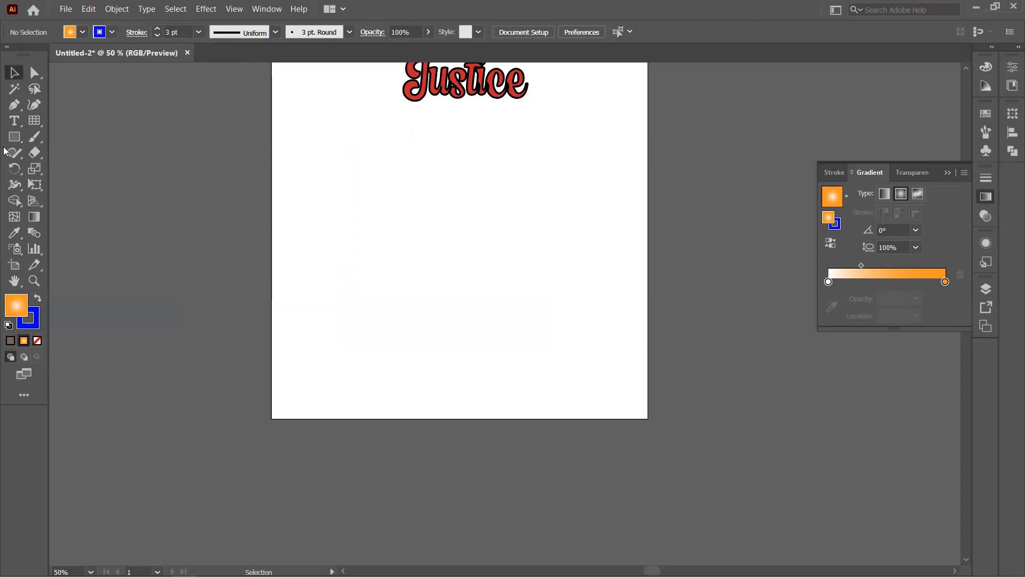
left_click(16, 140)
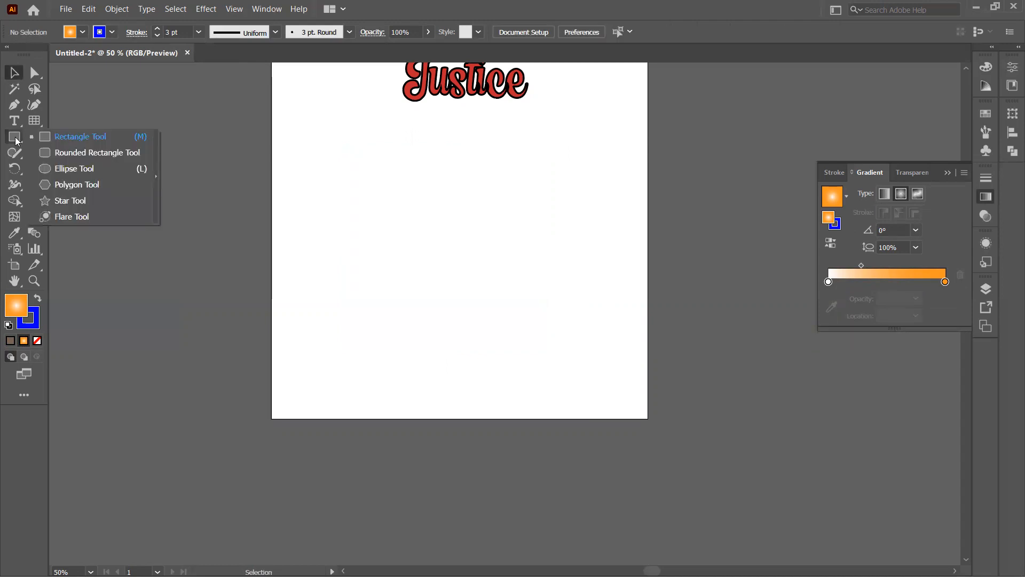
left_click(79, 152)
left_click_drag(348, 131, 556, 338)
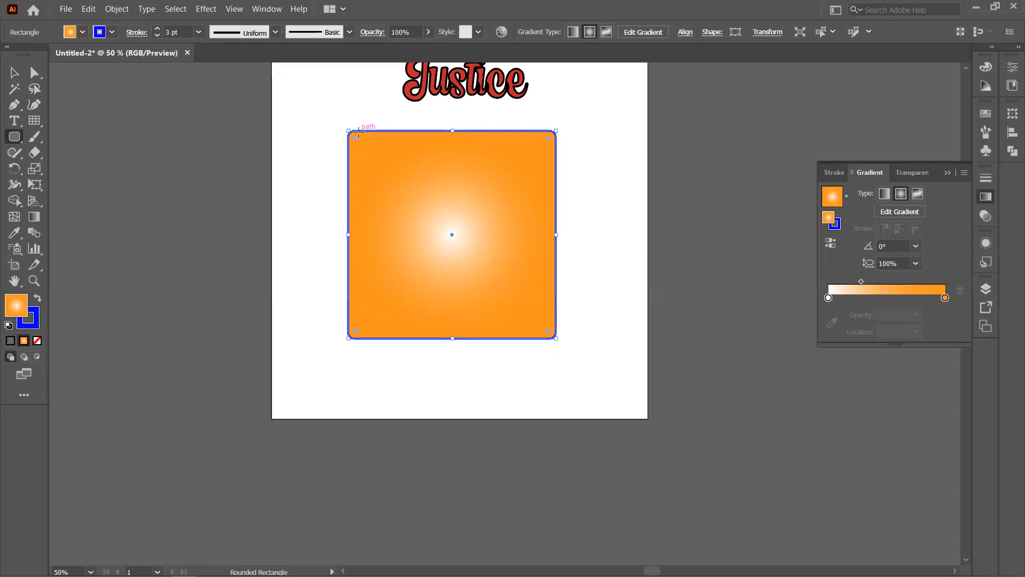
Step: Reduce the rounded square's corners to sharp and delete the shape
left_click_drag(354, 139, 302, 122)
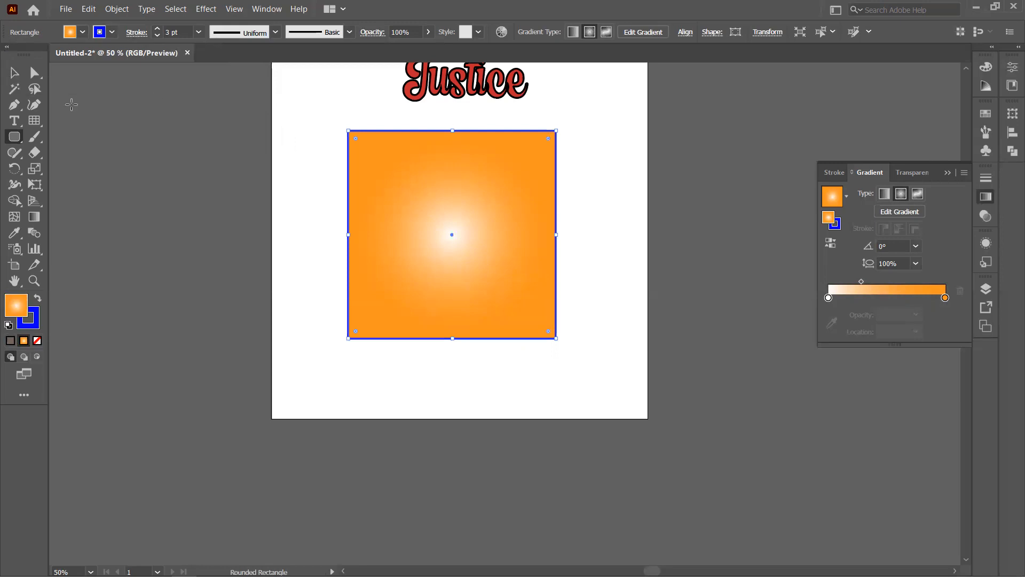
key("Delete")
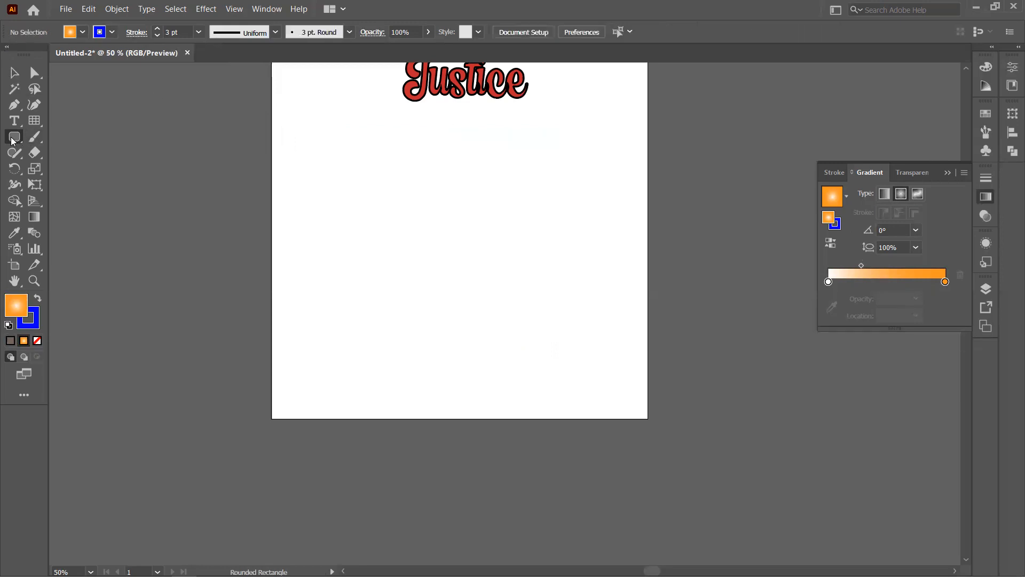
Step: Draw three ellipses below the red lettering with the Ellipse tool, two upright ones and a wide one beneath them
left_click(12, 140)
left_click(59, 170)
left_click_drag(324, 142, 435, 272)
left_click_drag(481, 116, 574, 225)
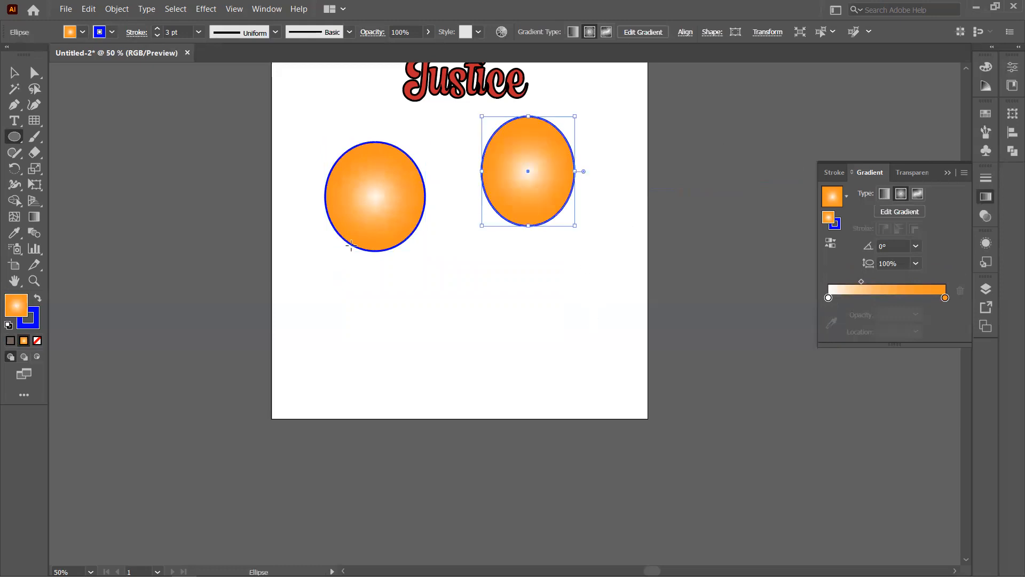
left_click_drag(356, 280, 593, 384)
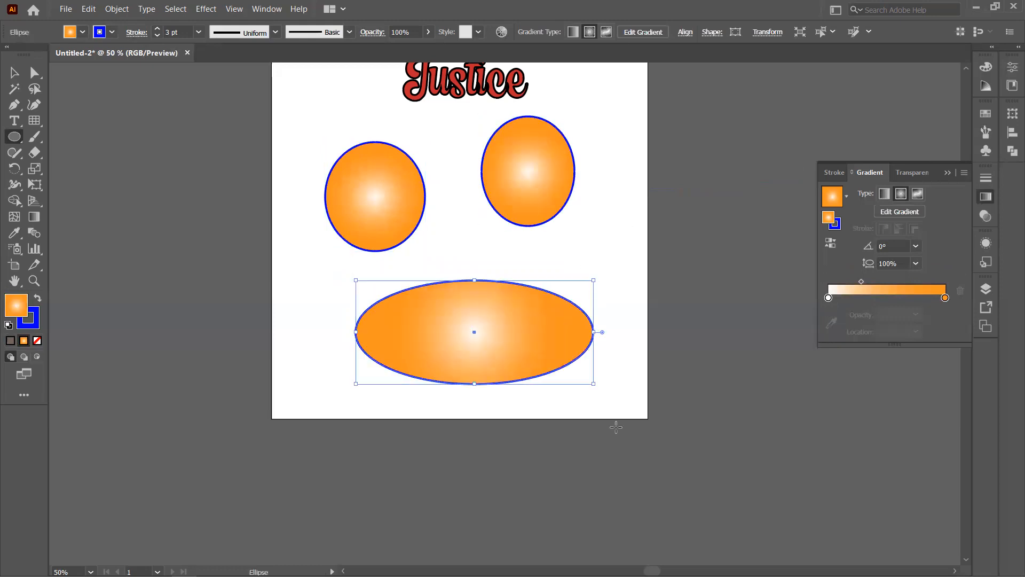
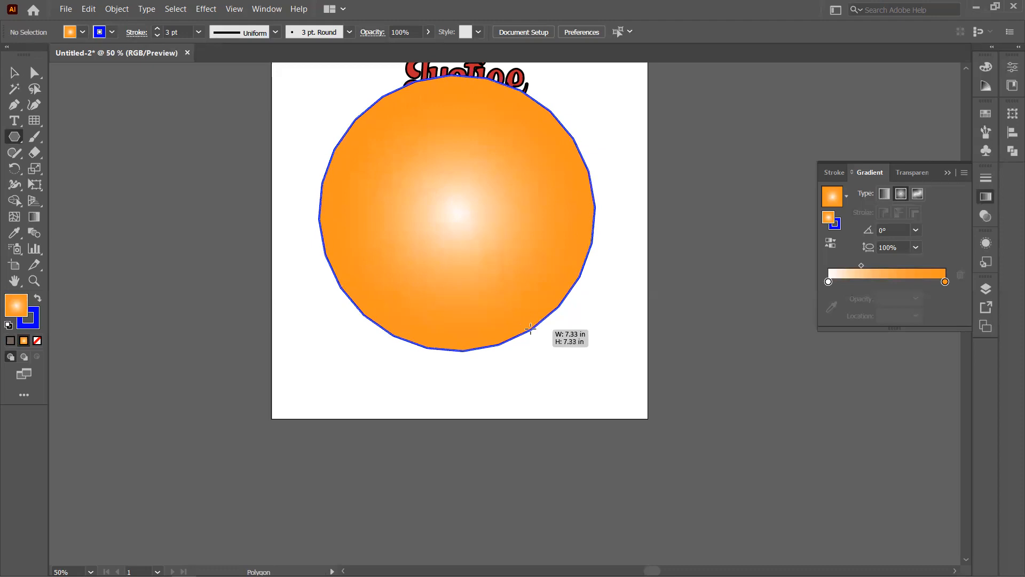
Step: Reduce the number of sides of the polygon being drawn until it becomes a triangle
key("Down")
key("Down")
key("Down")
key("Down")
key("Down")
key("Down")
key("Down")
key("Down")
key("Down")
key("Down")
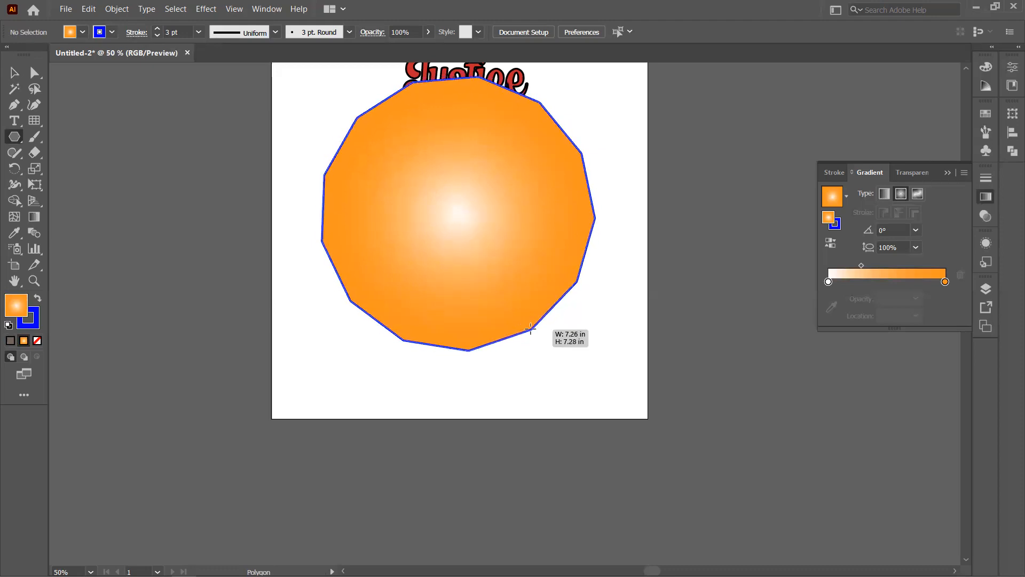
key("Down")
key("Down")
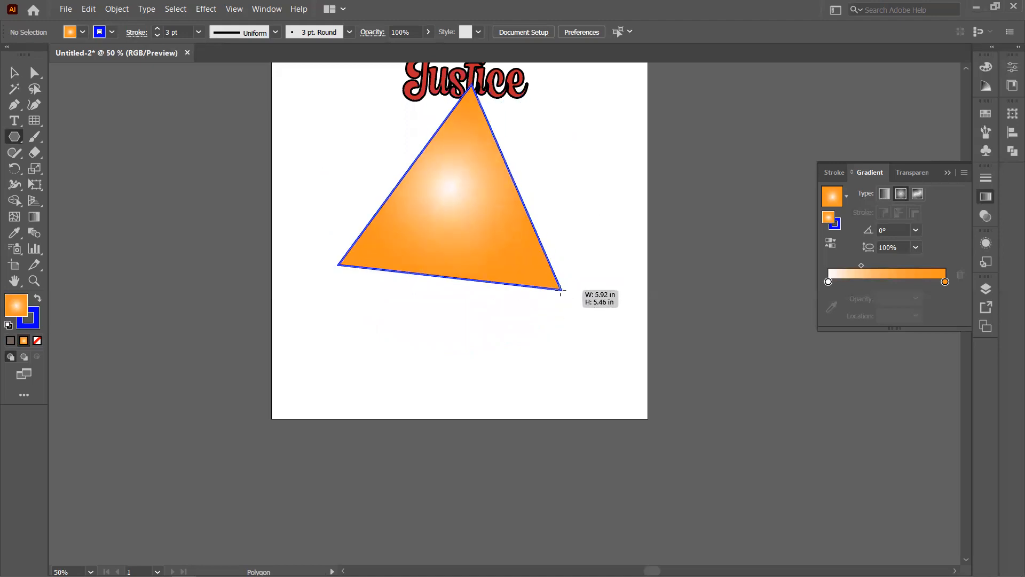
Step: Vary the polygon's side count, finish it with nine sides, and draw a second, smaller nine-sided polygon overlapping the artboard's right edge
key("Up")
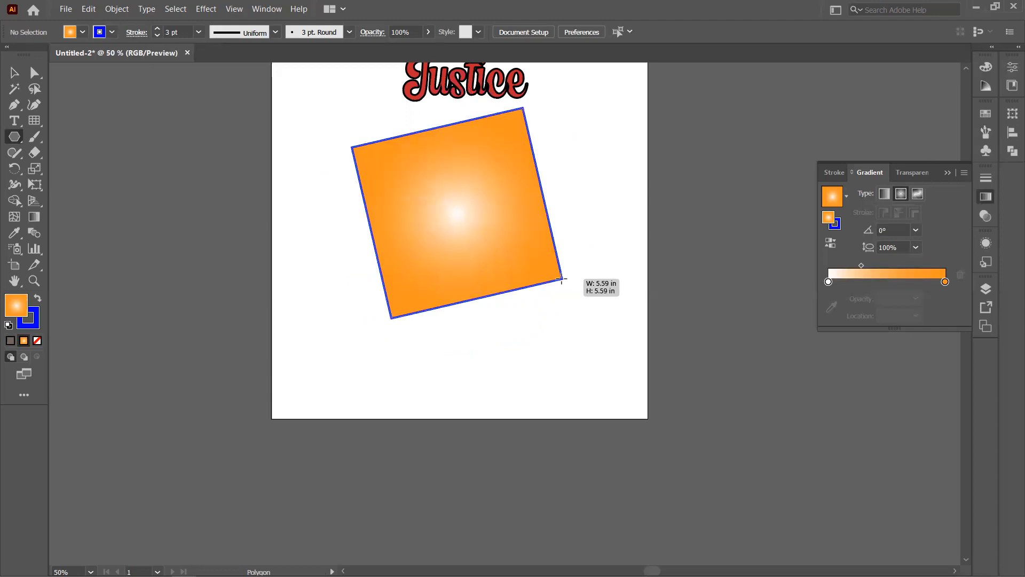
key("Up")
key("Up")
key("Up")
key("Up")
key("Up")
key("Up")
key("Down")
key("Down")
key("Down")
key("Down")
key("Down")
key("Up")
key("Up")
key("Up")
key("Up")
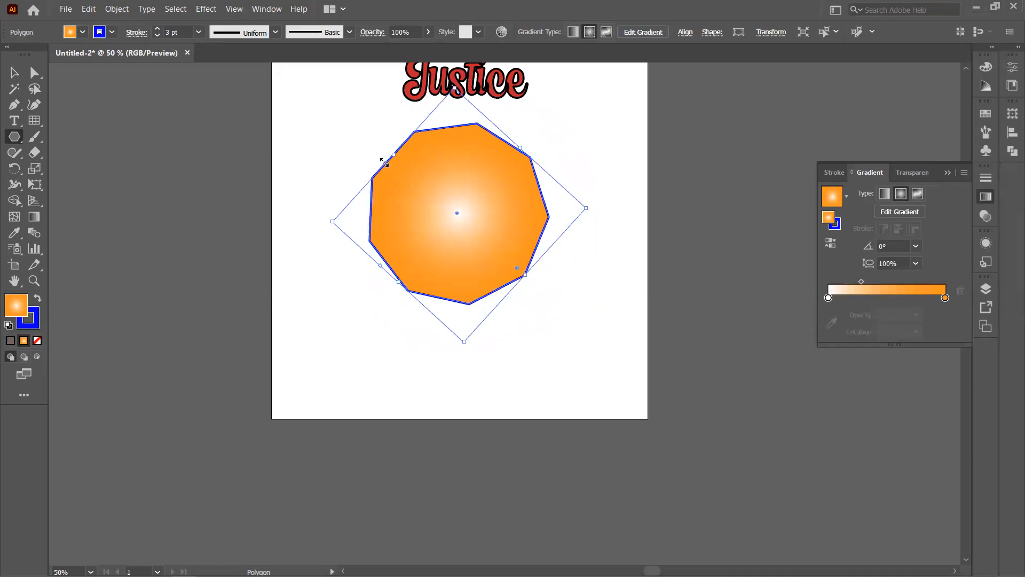
left_click_drag(562, 107, 654, 264)
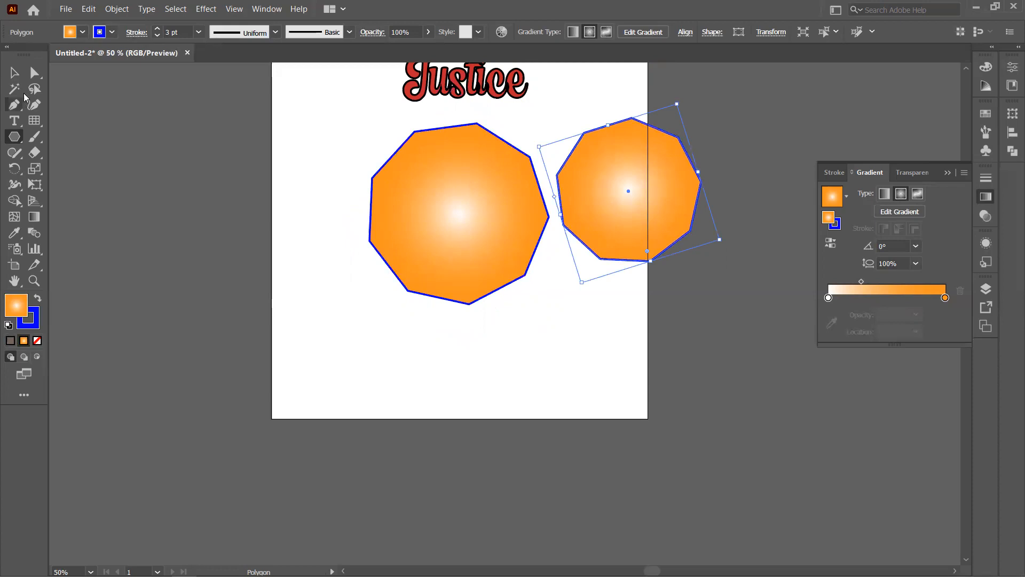
Step: Select both nine-sided polygons and delete them
left_click(15, 72)
left_click_drag(261, 168, 655, 254)
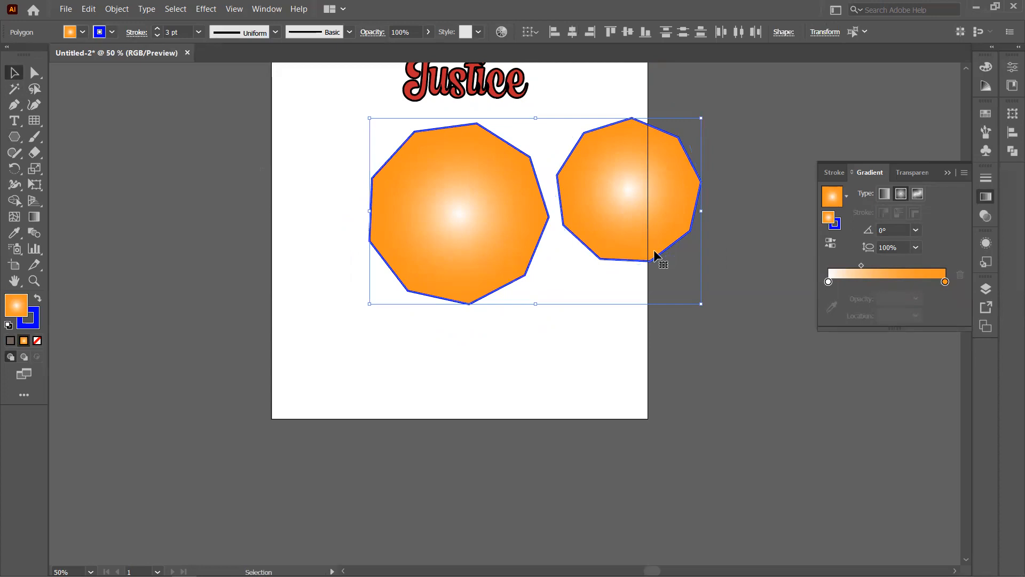
key("Delete")
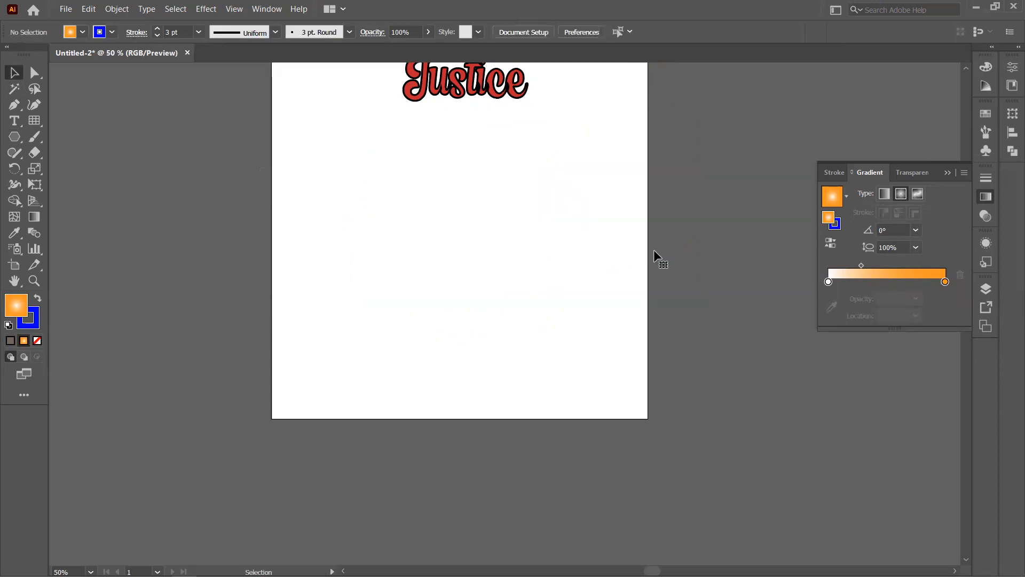
Step: Start a five-pointed star about 4.4 in wide and 4.2 in high below the lettering with the Star tool
left_click(15, 143)
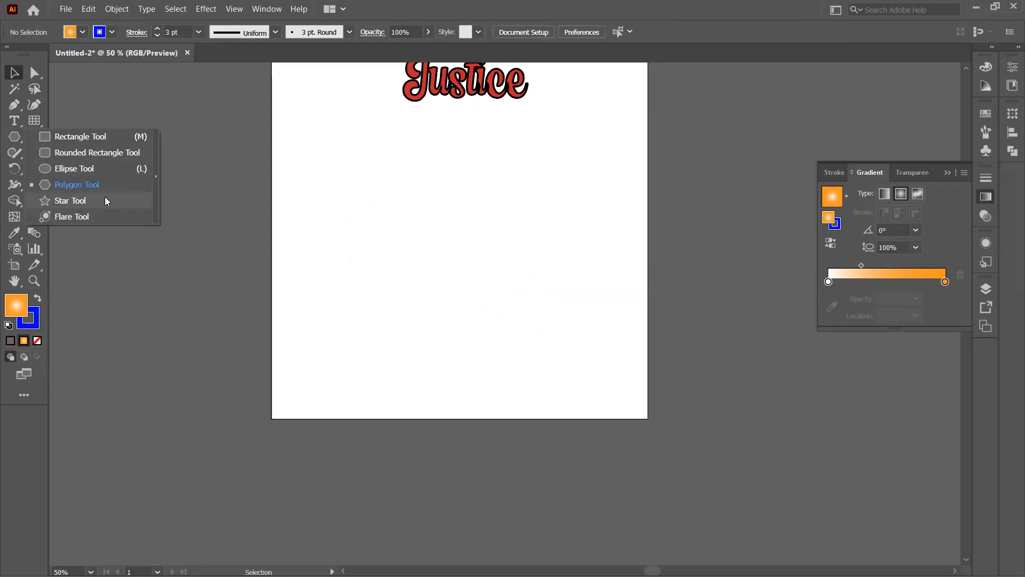
left_click(84, 201)
left_click_drag(352, 152, 486, 291)
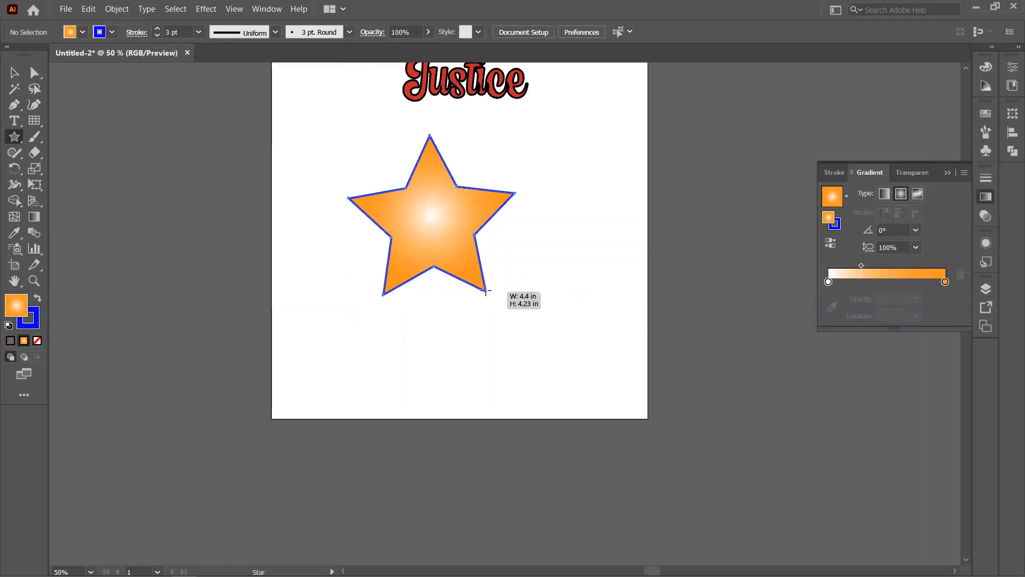
Step: Raise the number of points on the star being drawn well above five
key("Up")
key("Up")
key("Up")
key("Up")
key("Up")
key("Up")
left_click_drag(485, 291, 486, 291)
key("Up")
key("Up")
key("Up")
key("Up")
key("Up")
key("Up")
key("Up")
key("Up")
key("Up")
key("Up")
key("Up")
Step: Lower the number of points on the star being drawn to three
key("Down")
key("Down")
key("Down")
key("Down")
key("Down")
key("Down")
key("Down")
key("Down")
key("Down")
key("Down")
key("Down")
key("Down")
key("Down")
key("Down")
key("Down")
key("Down")
key("Down")
key("Down")
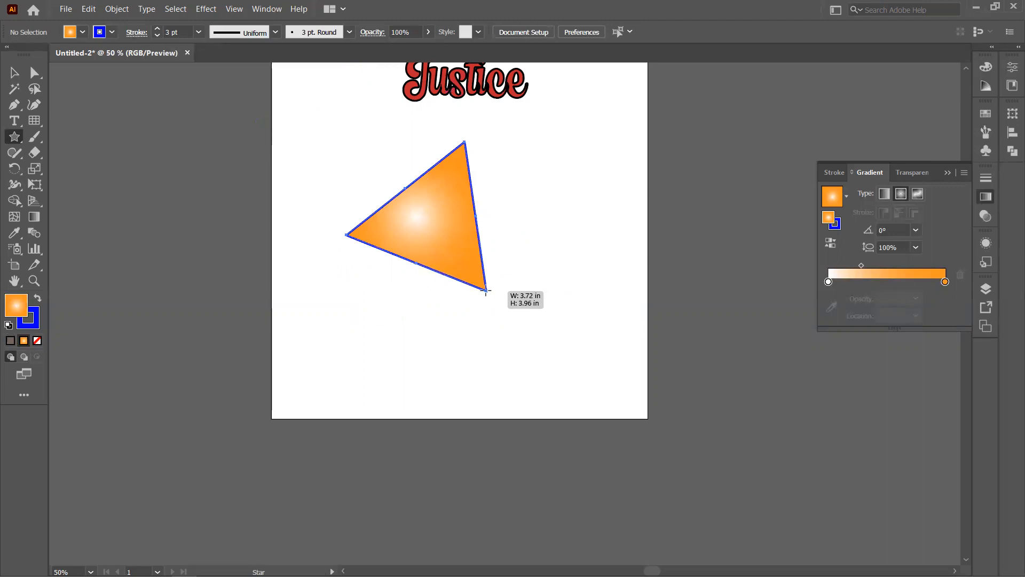
Step: Increase the star's points again to form a badge with about 22 points
key("Up")
key("Up")
key("Up")
key("Up")
key("Up")
left_click_drag(486, 291, 433, 288)
key("Up")
key("Up")
key("Up")
key("Up")
key("Up")
key("Up")
key("Up")
key("Up")
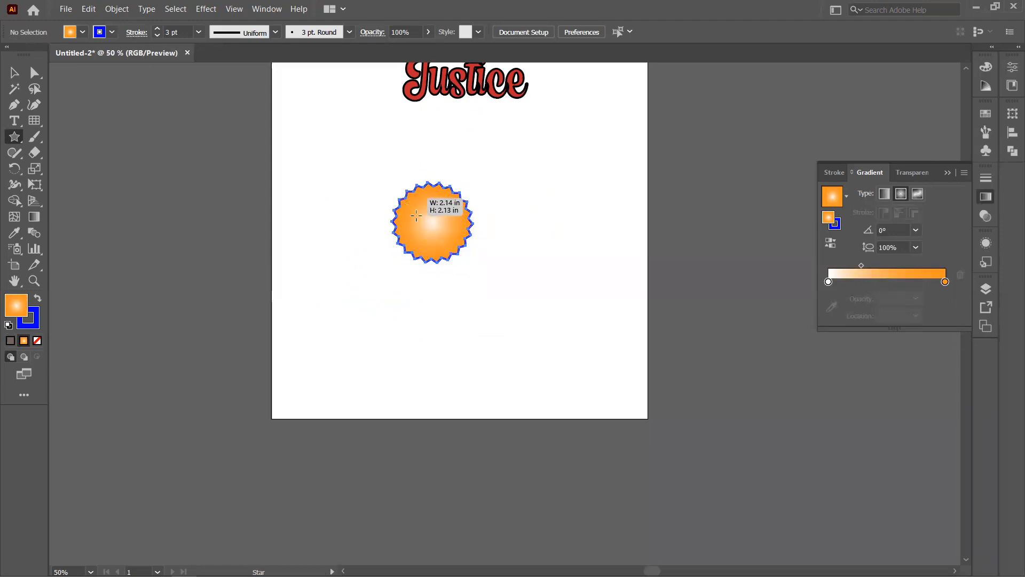
Step: Vary the star's size and spike depth, finishing it as a large sunburst with long spikes
left_click_drag(473, 279, 410, 195)
left_click_drag(451, 293, 393, 191)
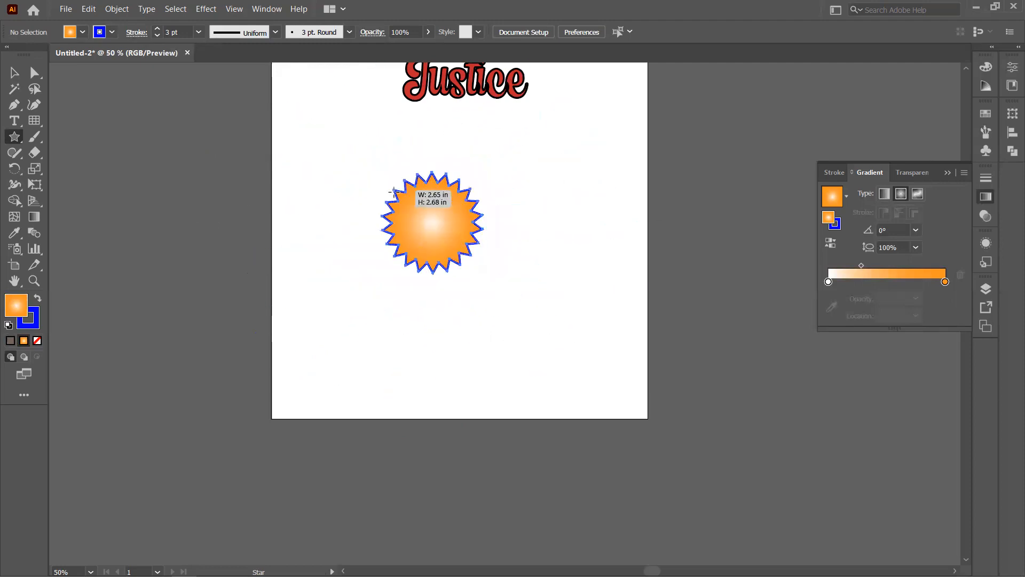
left_click_drag(477, 334, 450, 294)
left_click_drag(420, 241, 425, 289)
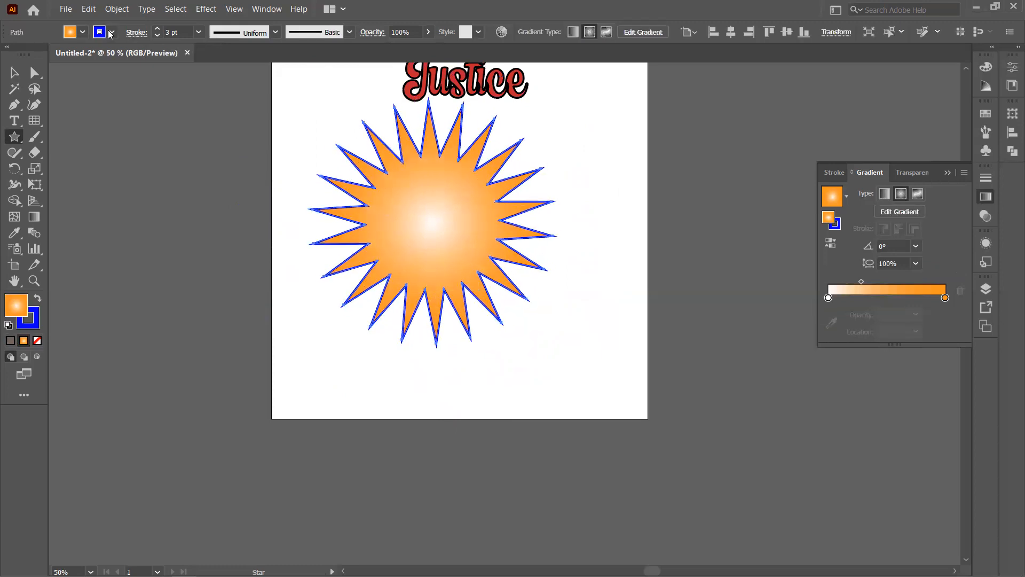
Step: Remove the sunburst's stroke and move it slightly lower on the artboard
left_click(111, 32)
left_click(9, 55)
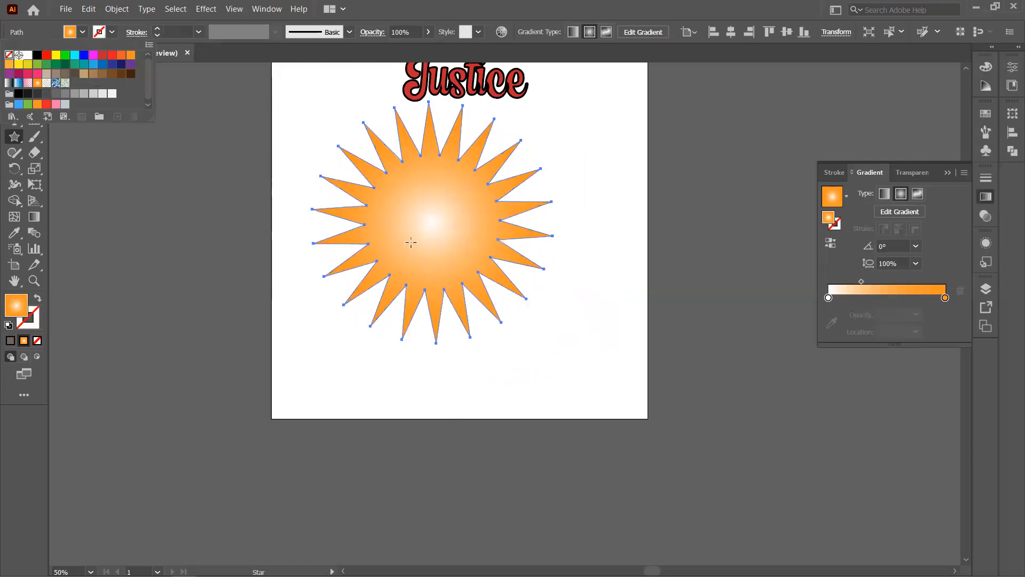
key("v")
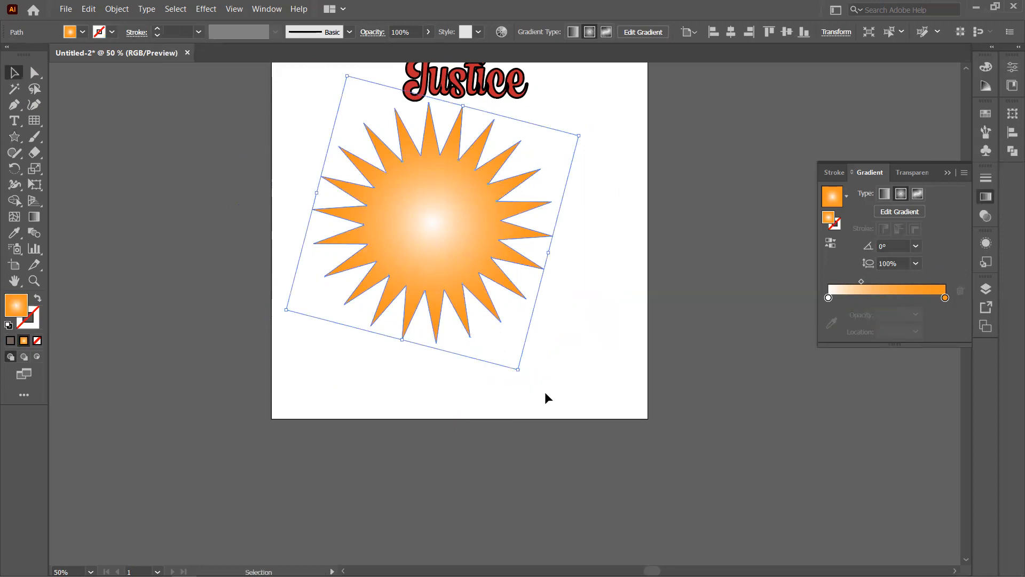
left_click(591, 361)
left_click_drag(448, 224, 441, 245)
left_click(581, 333)
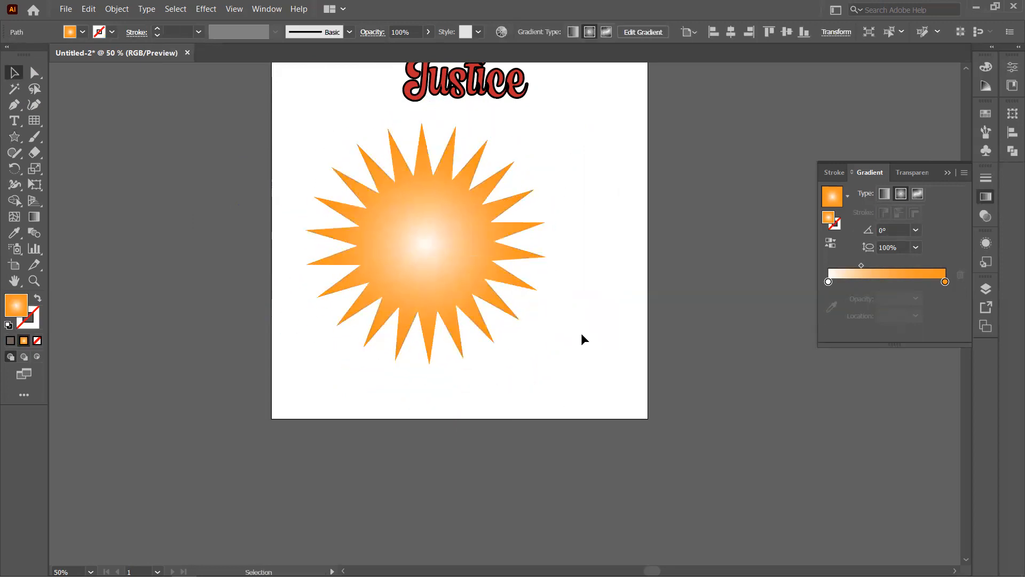
Step: Delete the sunburst and start a lens flare near the artboard's left edge with the Flare tool
left_click(439, 225)
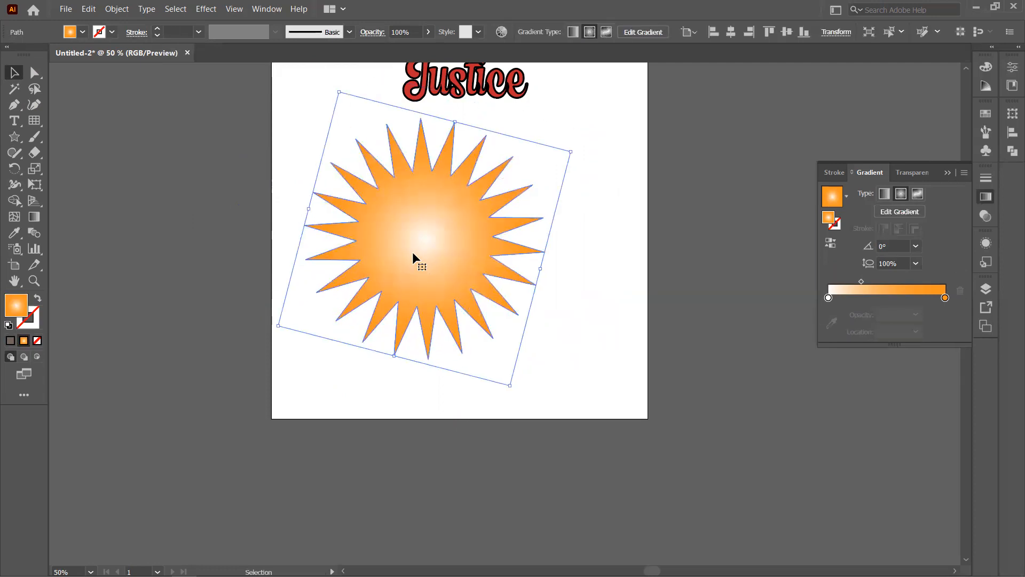
key("Delete")
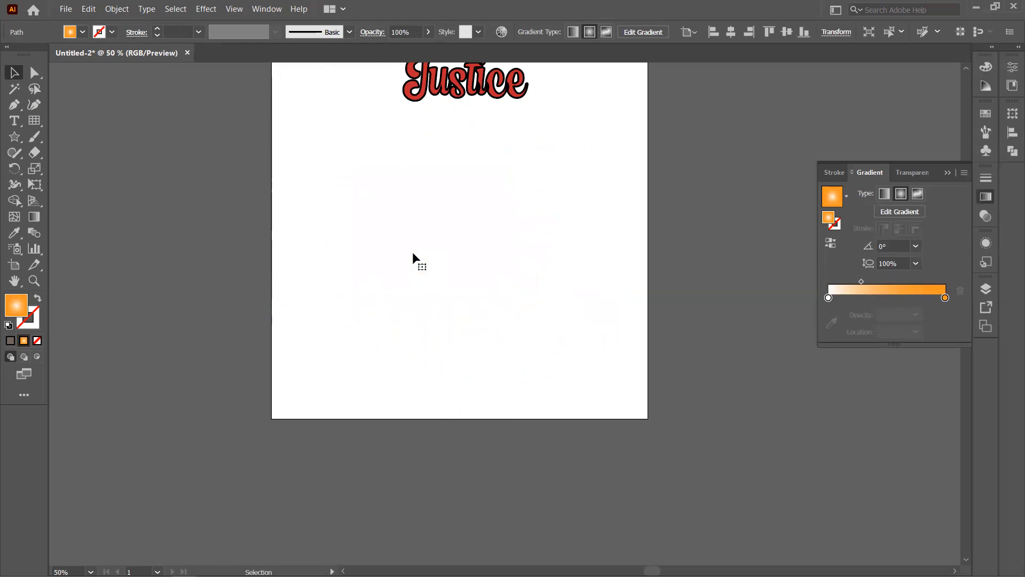
left_click_drag(14, 138, 86, 218)
left_click_drag(326, 164, 323, 202)
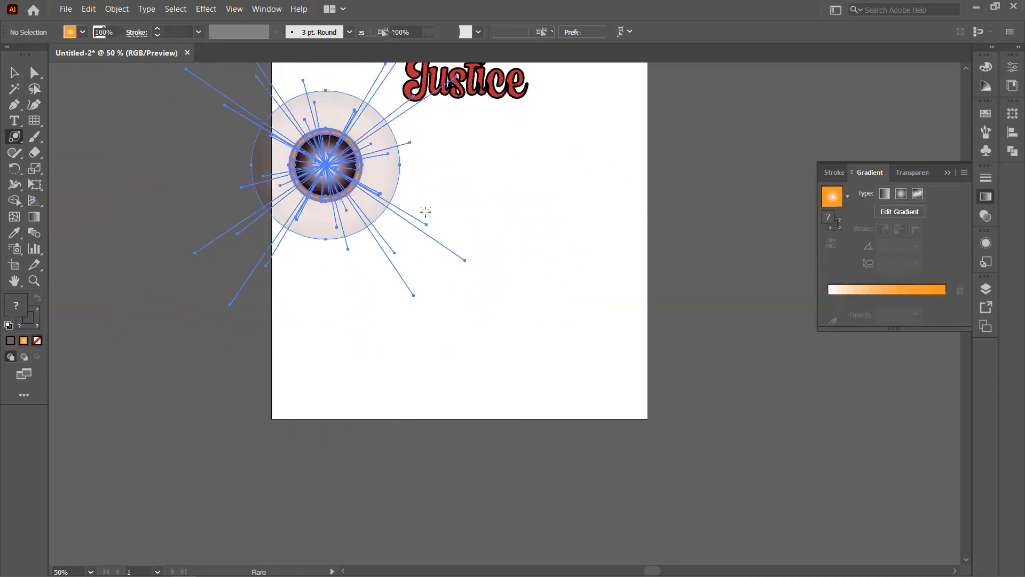
Step: Add a second flare below the lettering and redirect its rings toward the artboard's lower-left area
left_click_drag(427, 136, 800, 118)
left_click(801, 118)
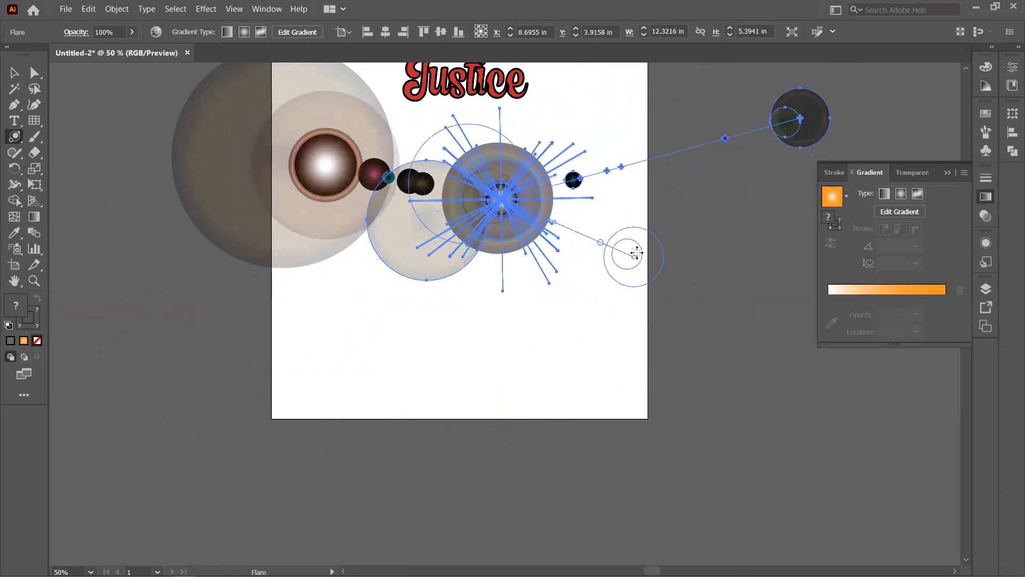
left_click(299, 323)
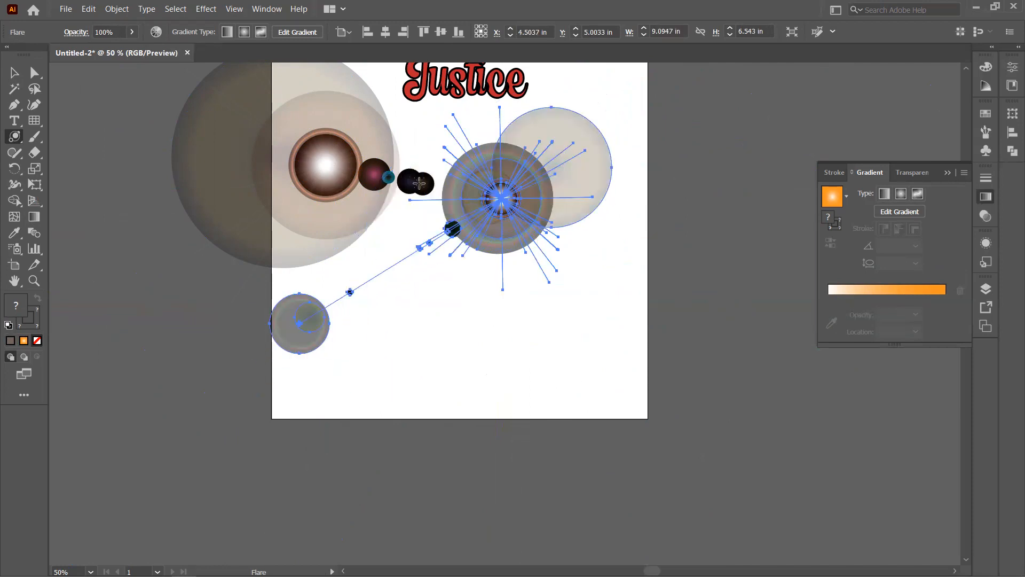
key("ctrl+shift+a")
left_click(532, 358)
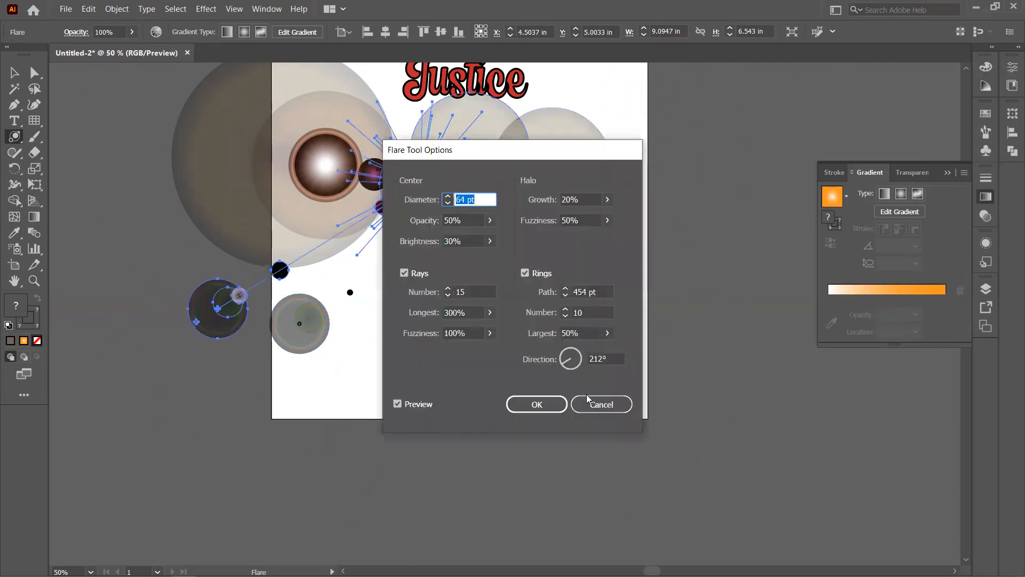
left_click(596, 412)
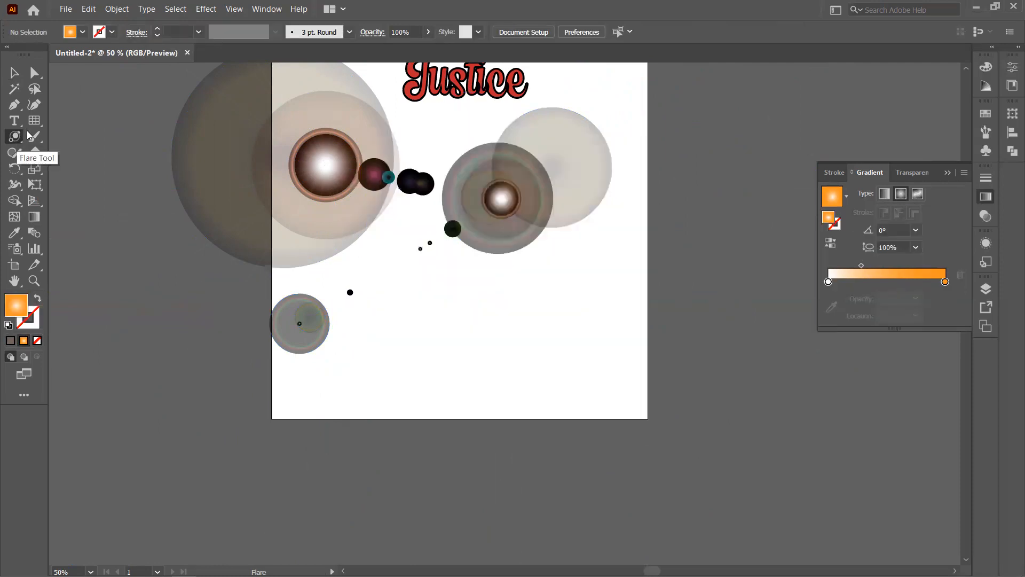
left_click_drag(30, 125, 80, 122)
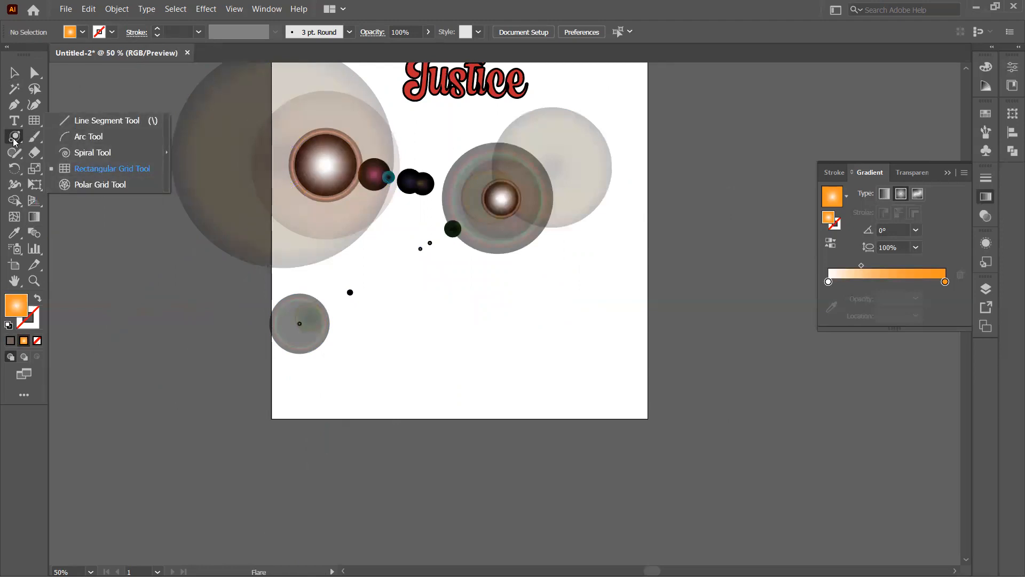
left_click_drag(13, 138, 28, 137)
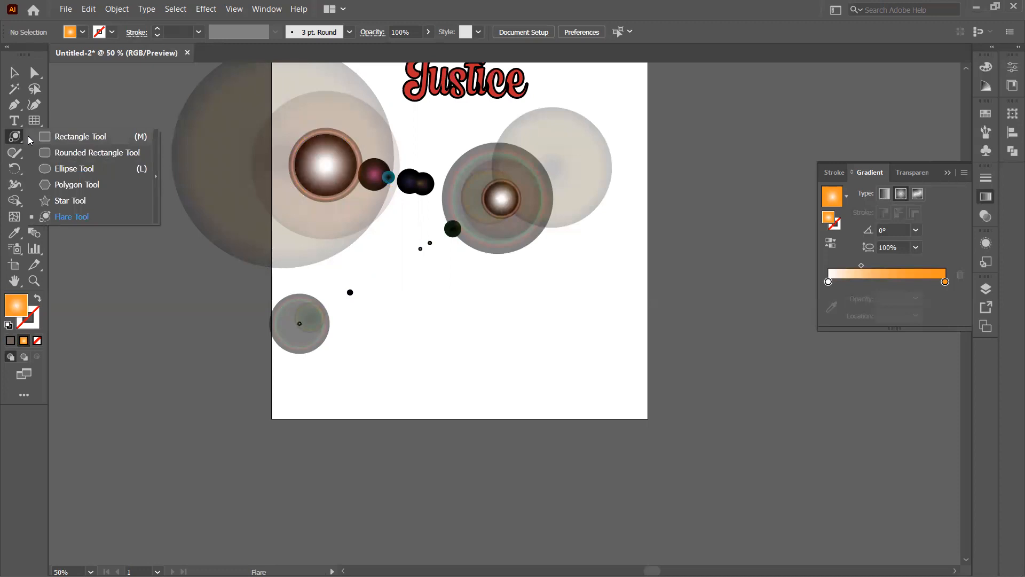
Step: Delete both flares together with the red lettering to clear the artboard
left_click(13, 79)
left_click_drag(604, 362, 225, 100)
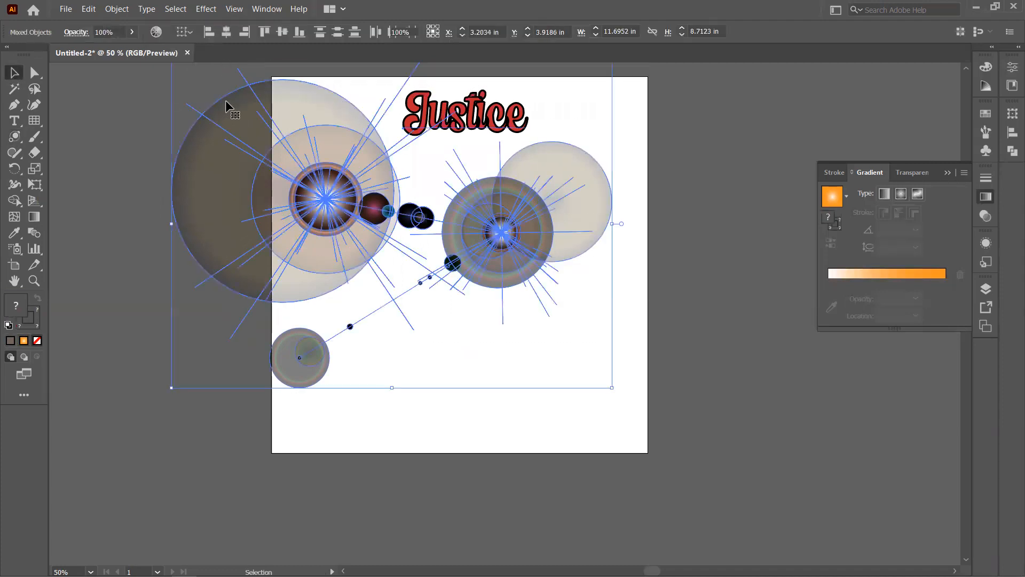
key("Delete")
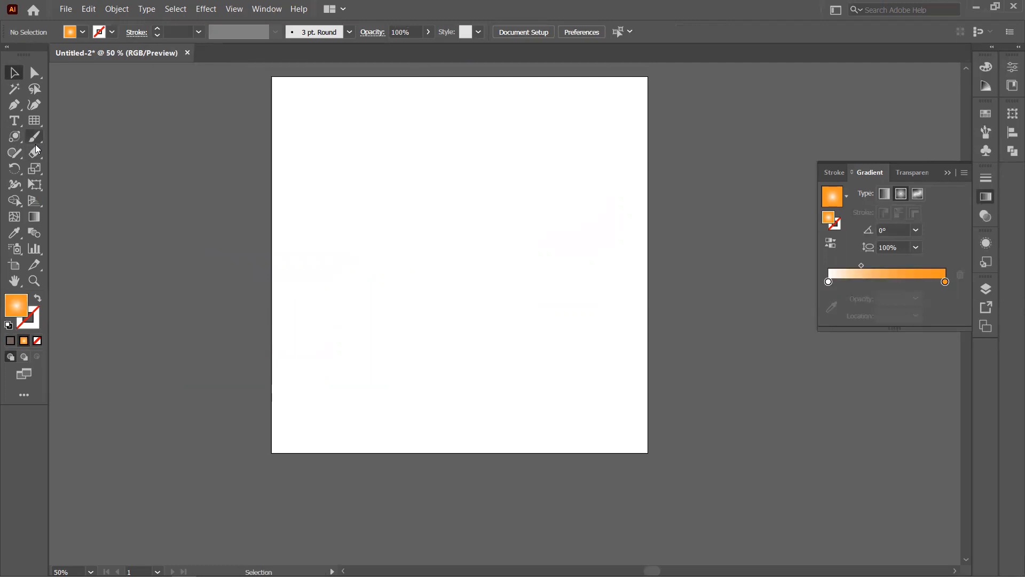
Step: Paint a winding freehand line down the empty artboard with the Paintbrush tool
left_click_drag(35, 144, 91, 151)
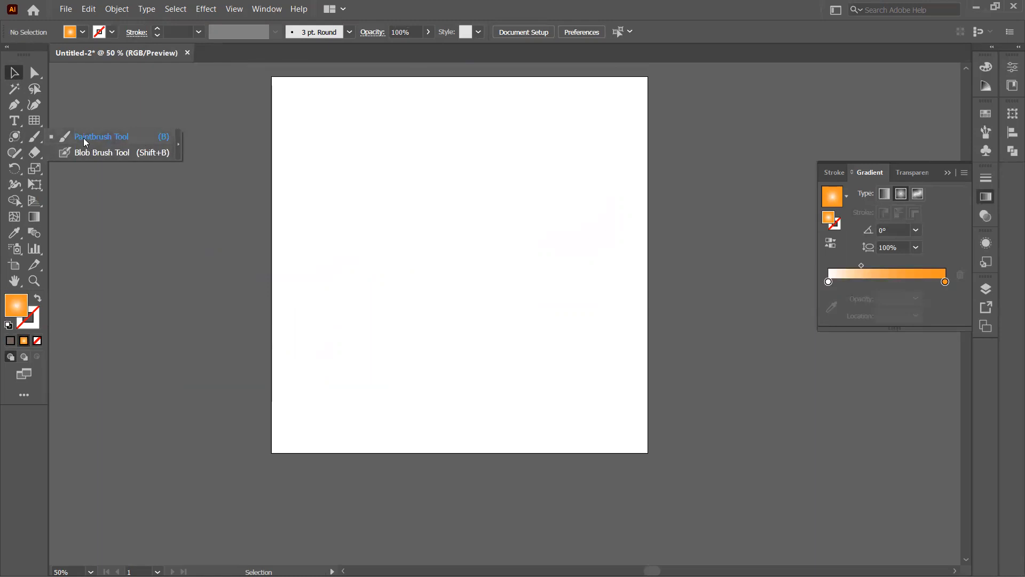
left_click(84, 137)
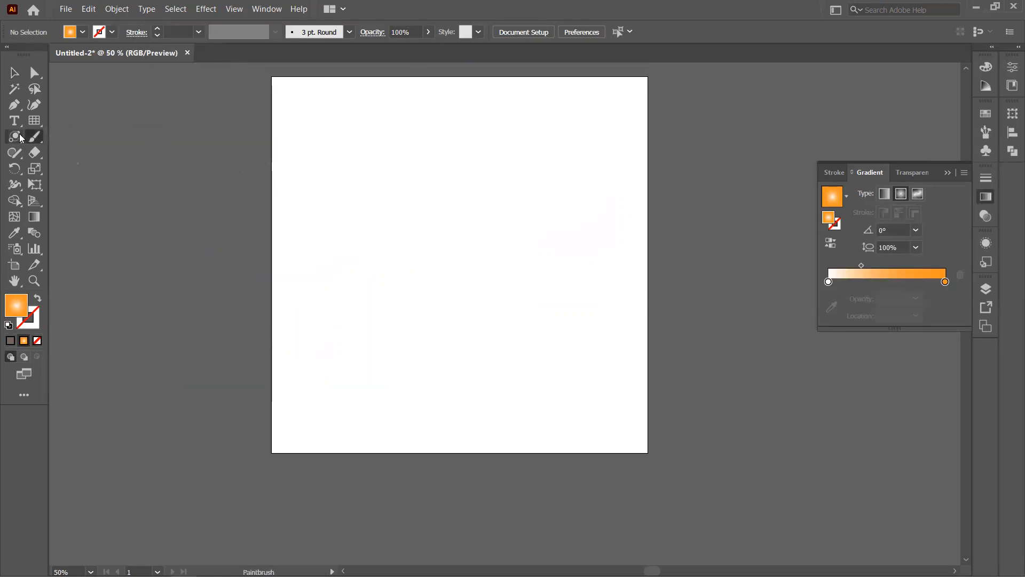
mouse_move(315, 131)
left_mouse_down()
mouse_move(337, 131)
mouse_move(458, 178)
mouse_move(466, 287)
mouse_move(313, 224)
mouse_move(345, 319)
mouse_move(343, 375)
mouse_move(365, 326)
mouse_move(441, 251)
mouse_move(402, 218)
mouse_move(481, 368)
mouse_move(613, 248)
mouse_move(606, 174)
left_mouse_up()
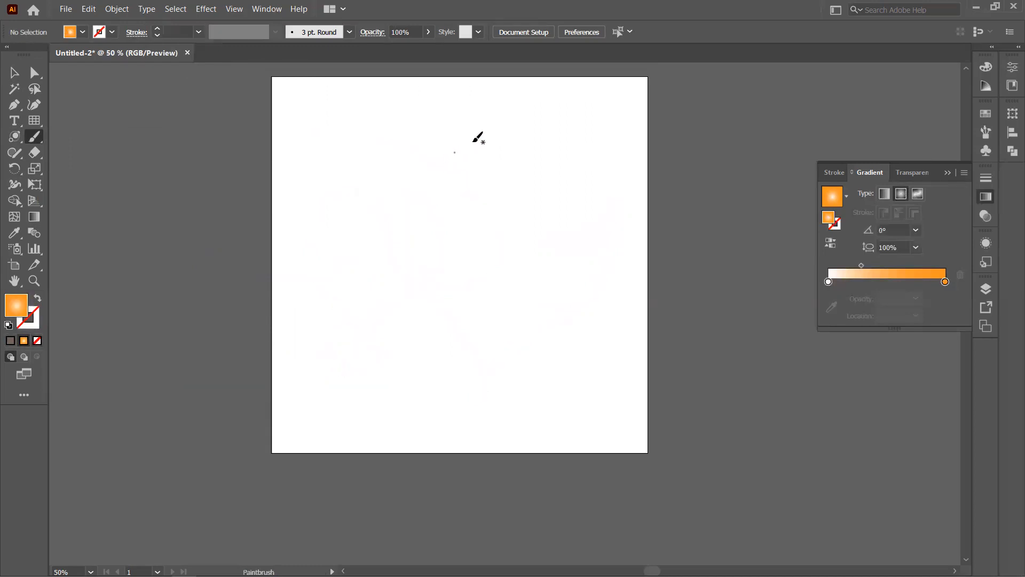
mouse_move(491, 106)
left_mouse_down()
mouse_move(346, 155)
mouse_move(373, 276)
mouse_move(390, 214)
mouse_move(504, 193)
mouse_move(448, 284)
mouse_move(481, 345)
mouse_move(518, 346)
left_mouse_up()
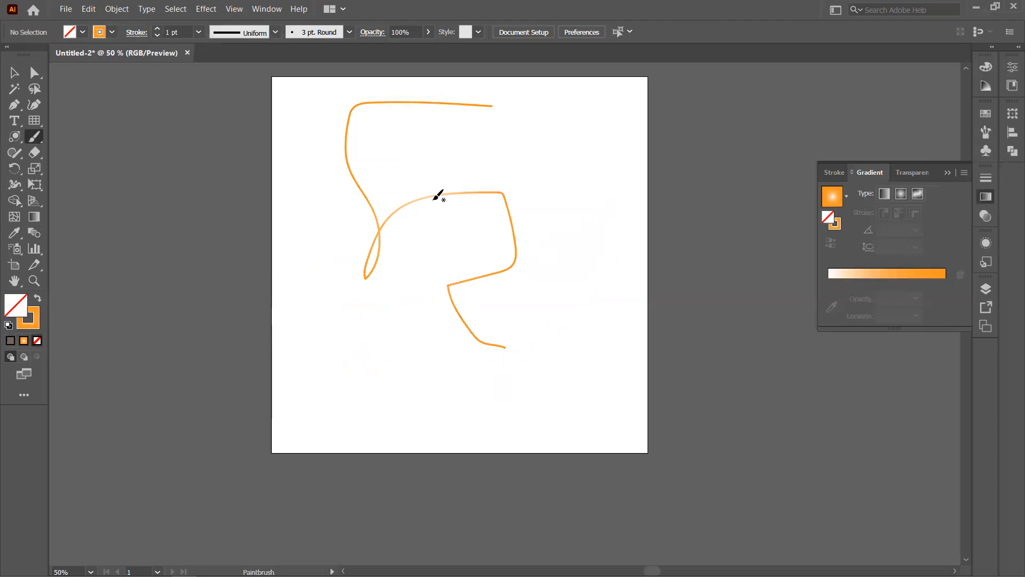
left_click(13, 74)
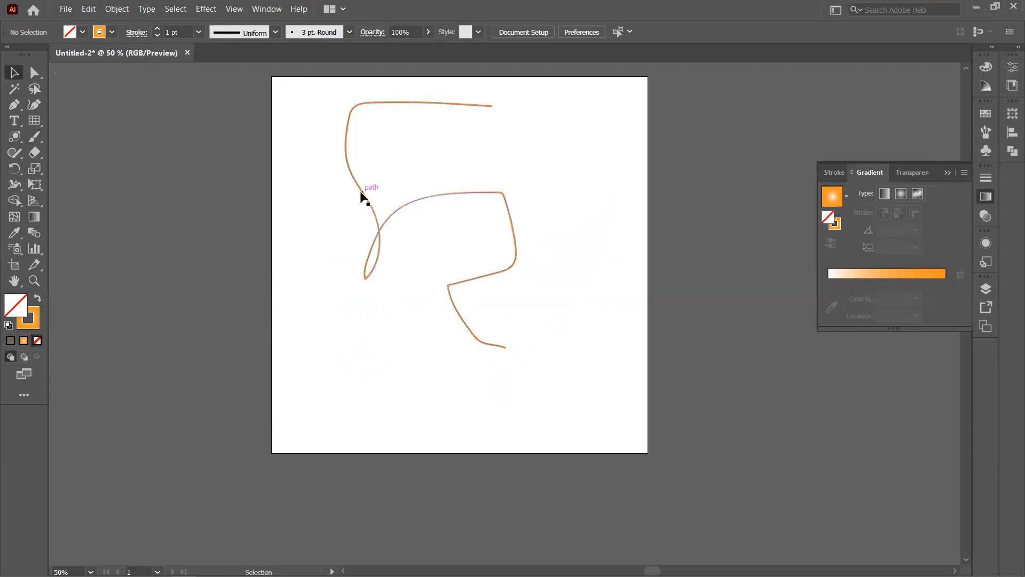
Step: Shift the winding Paintbrush line slightly on the artboard and delete it
scroll(362, 198, "up", 1)
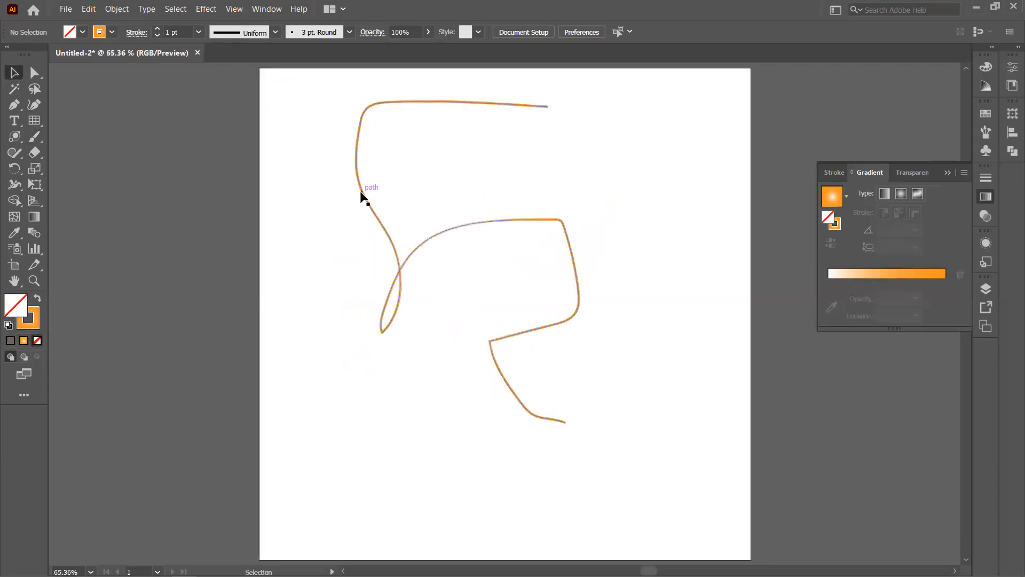
mouse_move(378, 222)
left_mouse_down()
mouse_move(479, 216)
mouse_move(432, 240)
mouse_move(391, 223)
left_mouse_up()
left_click_drag(434, 253, 401, 256)
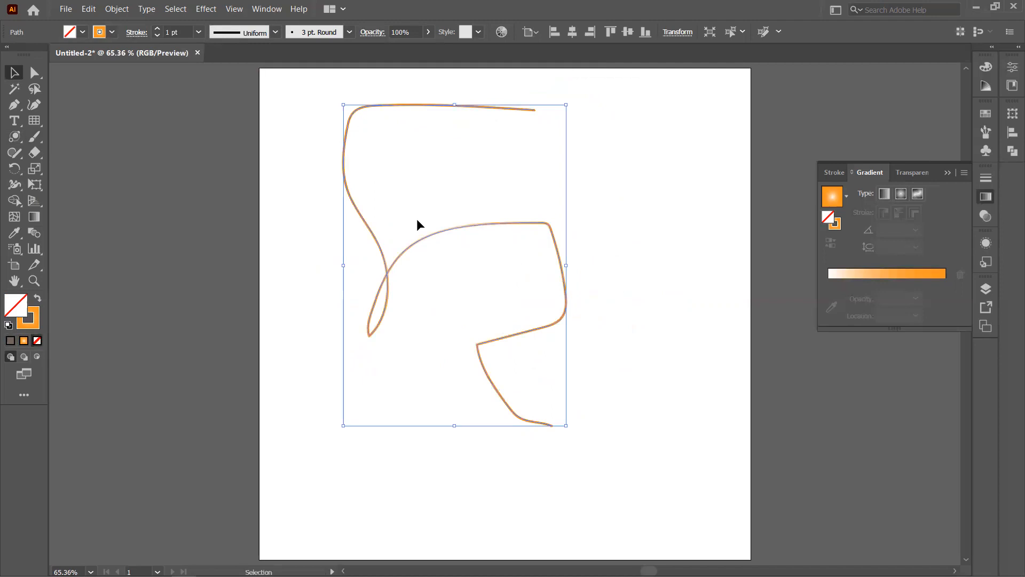
key("Delete")
Step: Try three freehand Paintbrush strokes on the empty artboard, undoing each one
left_click(34, 137)
mouse_move(632, 144)
left_mouse_down()
mouse_move(386, 171)
mouse_move(394, 301)
mouse_move(364, 359)
mouse_move(539, 367)
mouse_move(417, 265)
mouse_move(499, 236)
mouse_move(484, 236)
mouse_move(488, 301)
mouse_move(600, 273)
left_mouse_up()
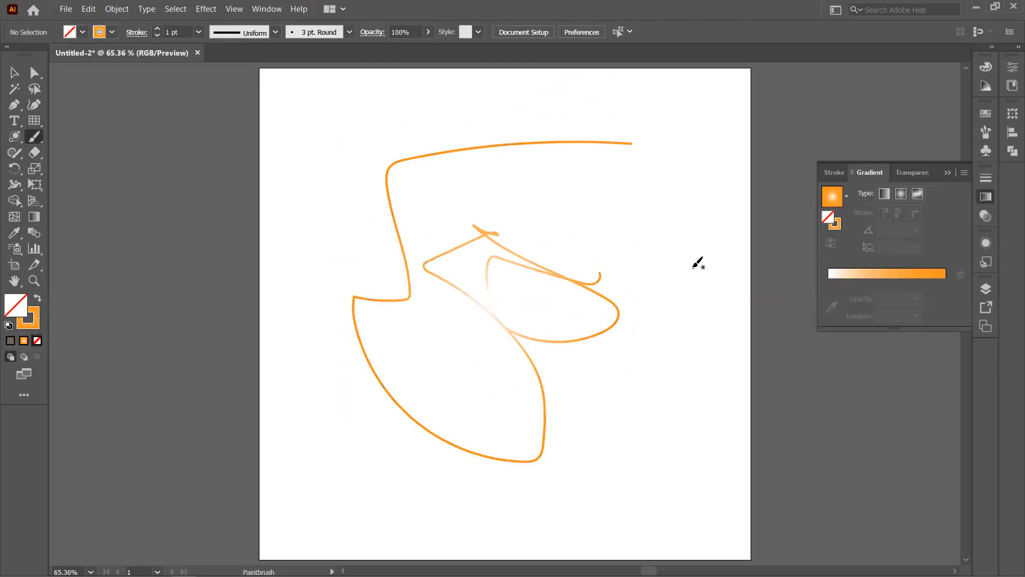
key("ctrl+z")
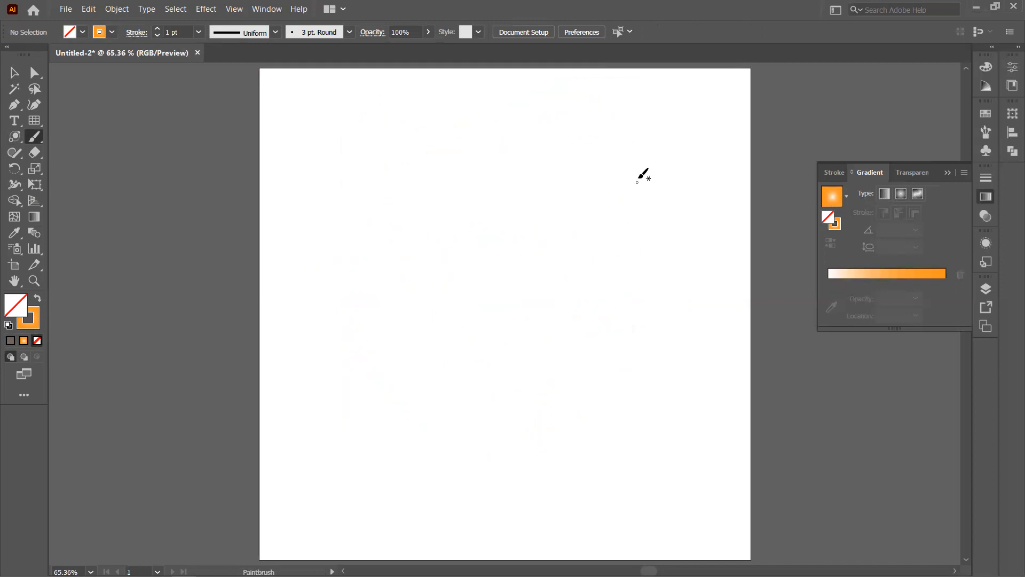
mouse_move(625, 188)
left_mouse_down()
mouse_move(417, 271)
mouse_move(402, 381)
mouse_move(358, 308)
mouse_move(412, 208)
mouse_move(481, 174)
mouse_move(527, 334)
mouse_move(591, 350)
left_mouse_up()
key("ctrl+z")
mouse_move(529, 142)
left_mouse_down()
mouse_move(422, 281)
mouse_move(432, 448)
mouse_move(318, 238)
mouse_move(338, 190)
left_mouse_up()
key("ctrl+z")
Step: Paint a wavy freehand line across the artboard's upper half with the Paintbrush tool, ending in a U-shaped hook
mouse_move(34, 140)
left_mouse_down()
mouse_move(87, 138)
mouse_move(94, 152)
left_mouse_up()
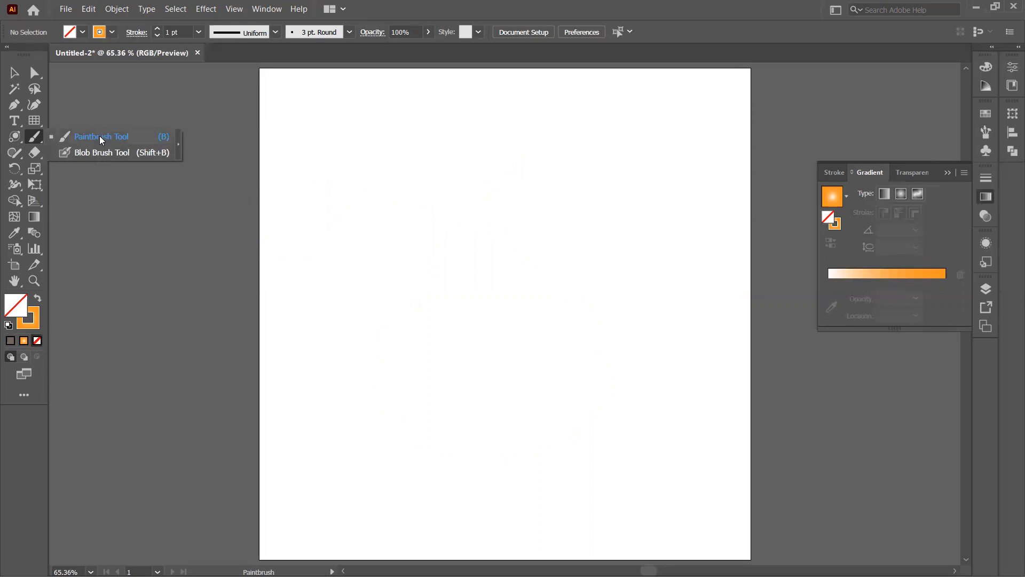
left_click(99, 135)
mouse_move(586, 152)
left_mouse_down()
mouse_move(483, 210)
mouse_move(391, 210)
mouse_move(356, 300)
mouse_move(325, 197)
left_mouse_up()
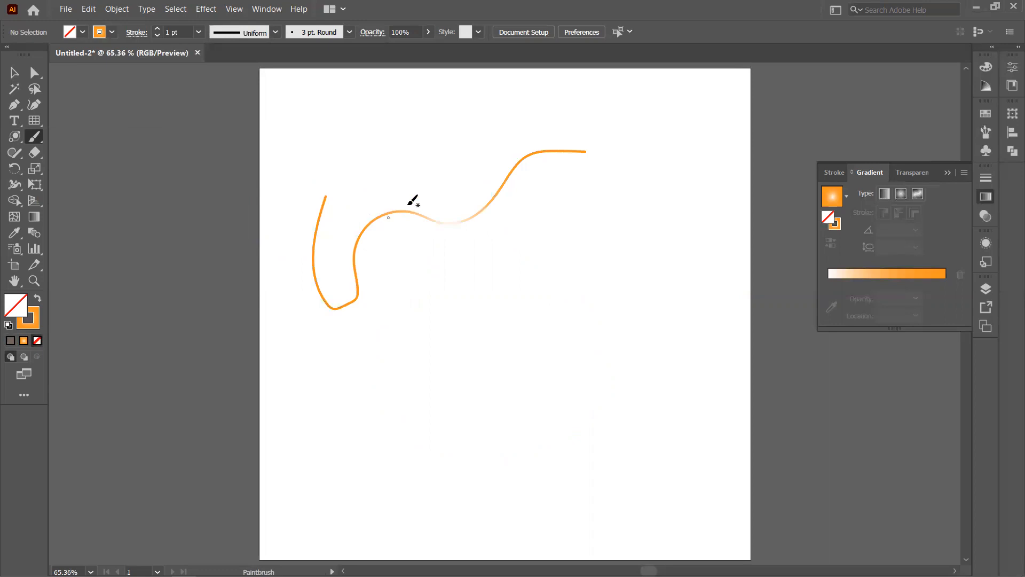
scroll(412, 199, "up", 1)
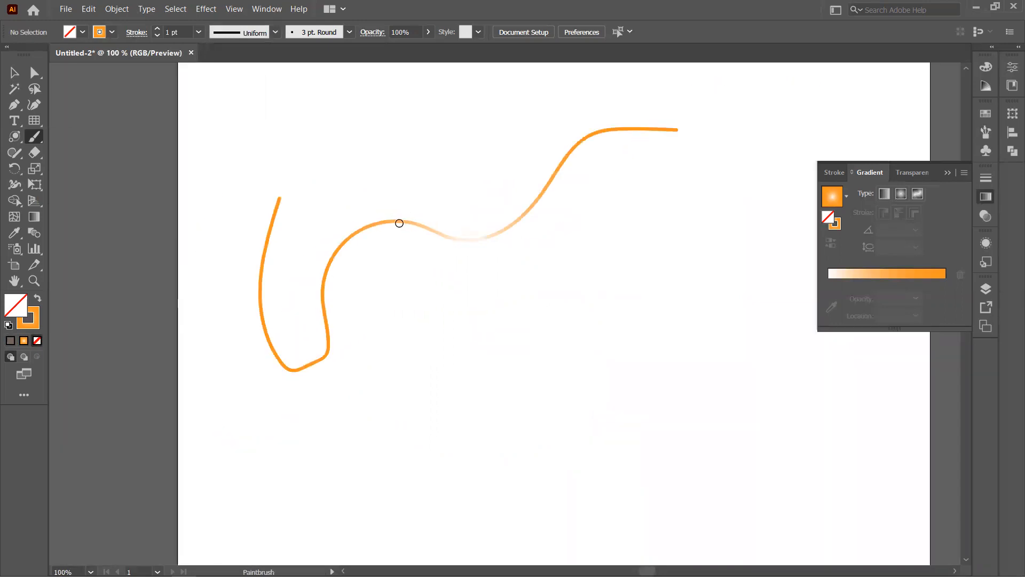
scroll(397, 223, "up", 2)
scroll(398, 223, "down", 1)
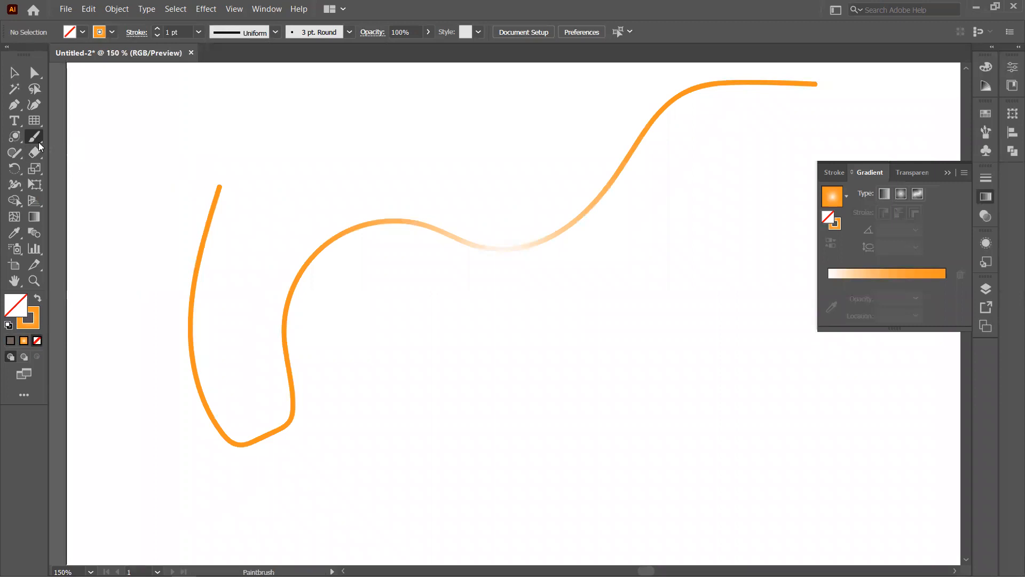
Step: Paint a long curved stroke below the wavy line with the Blob Brush tool
left_click_drag(38, 142, 80, 156)
left_click(80, 154)
scroll(283, 229, "down", 1)
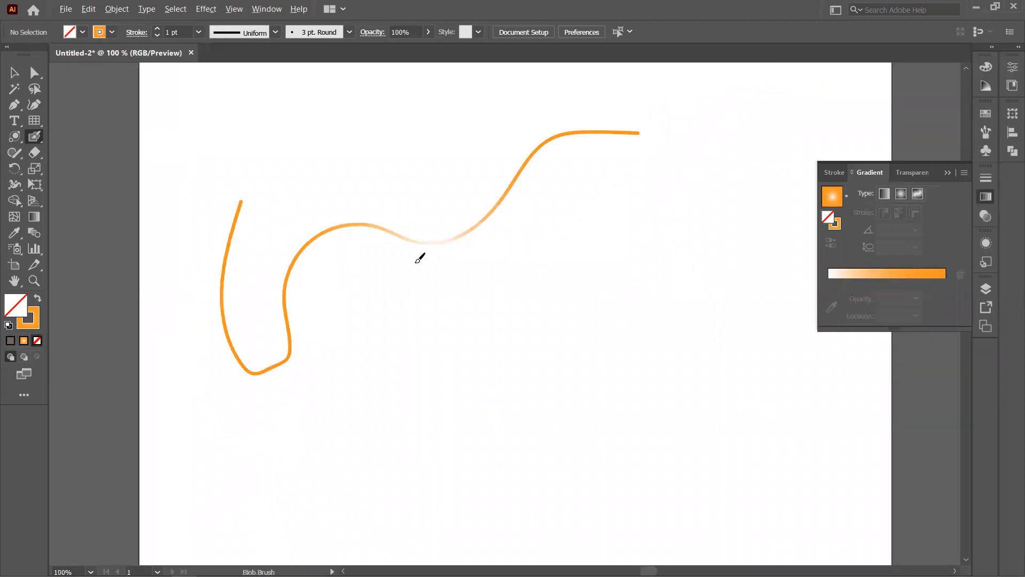
mouse_move(679, 216)
left_mouse_down()
mouse_move(646, 224)
mouse_move(551, 282)
mouse_move(449, 369)
mouse_move(274, 443)
mouse_move(230, 429)
mouse_move(190, 342)
left_mouse_up()
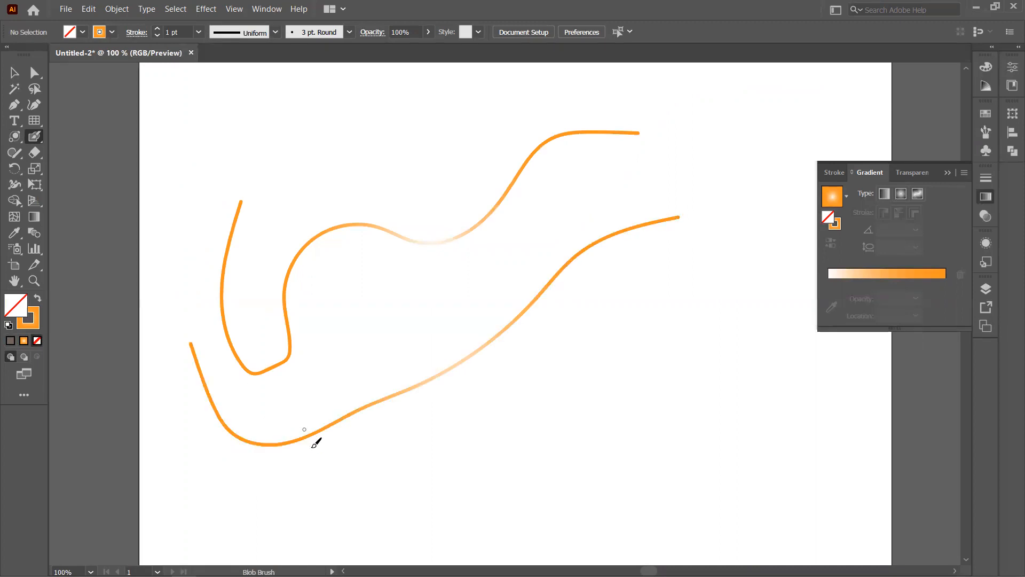
scroll(316, 439, "up", 1)
scroll(350, 414, "down", 1)
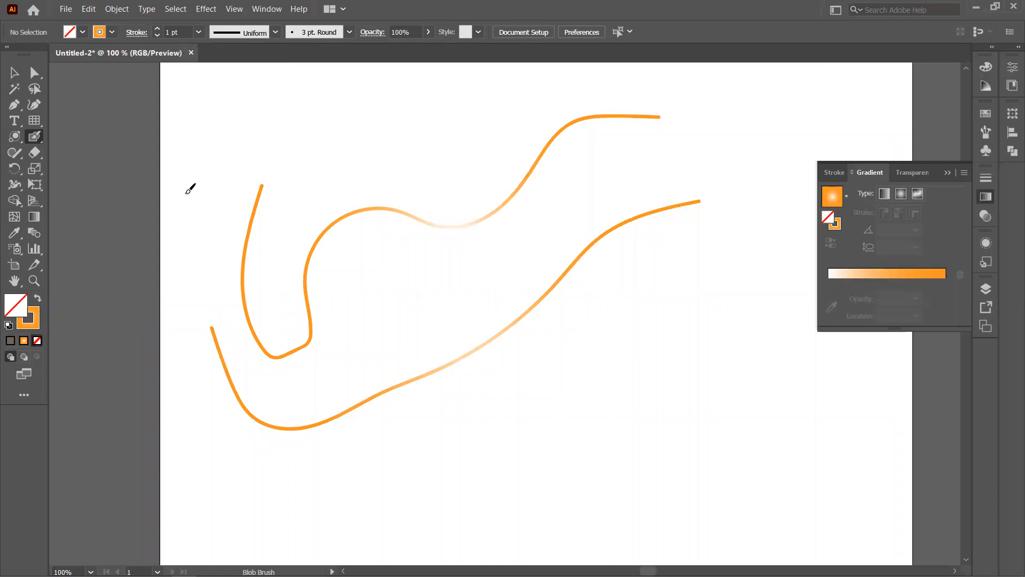
Step: Move the wavy Paintbrush line slightly upward, away from the Blob Brush stroke
left_click(15, 74)
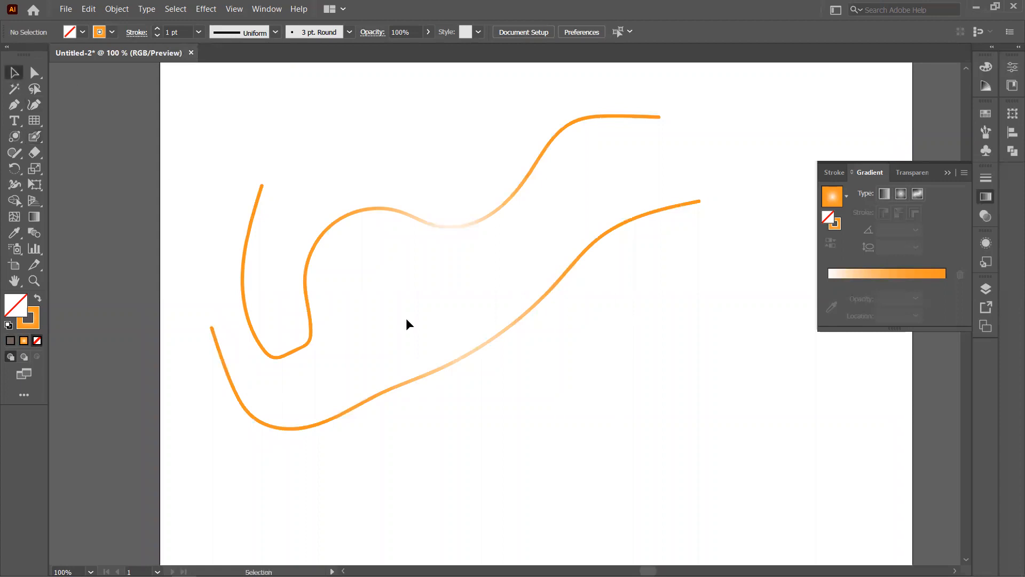
left_click(332, 223)
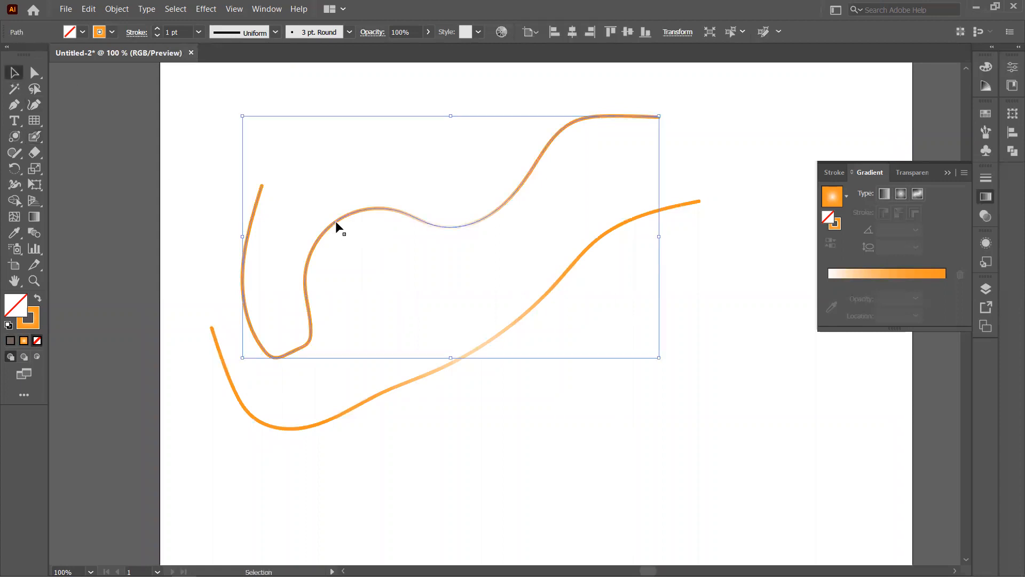
left_click_drag(340, 218, 336, 189)
Step: Select the Blob Brush stroke and the Paintbrush line in turn, and examine the Paintbrush line's anchor points with Direct Selection
left_click(392, 386)
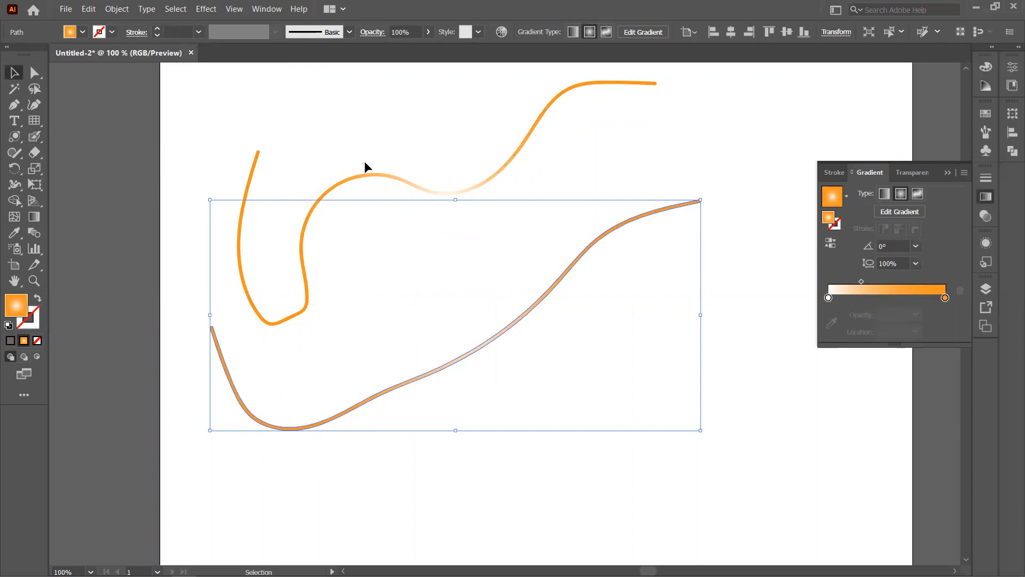
left_click(371, 175)
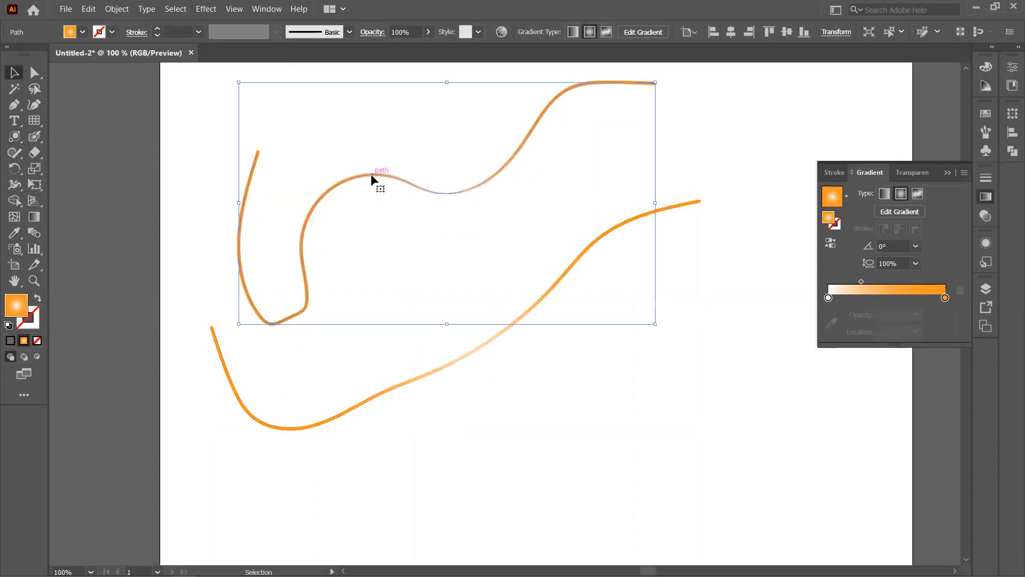
left_click(34, 74)
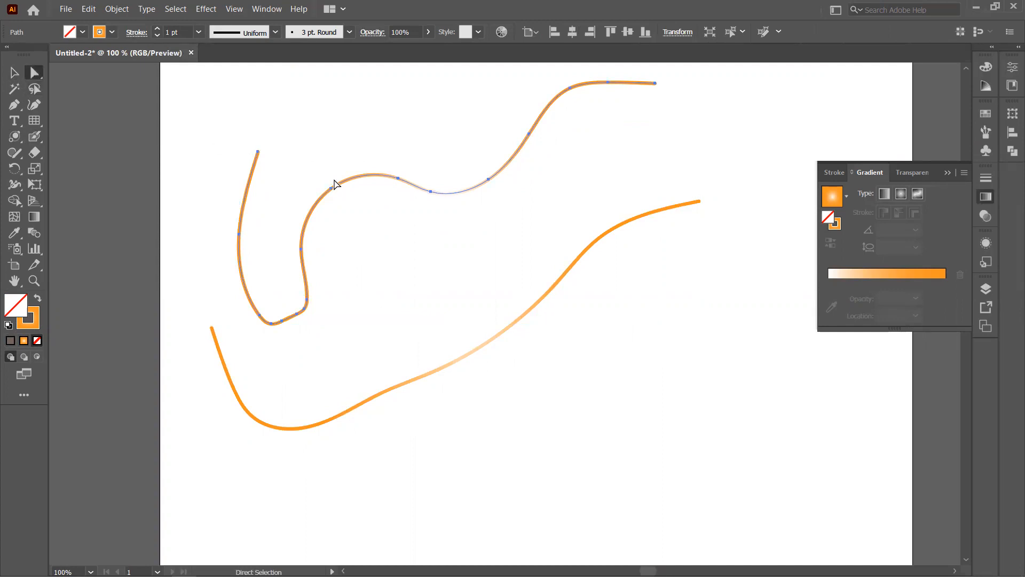
scroll(335, 186, "up", 2)
scroll(329, 209, "up", 2)
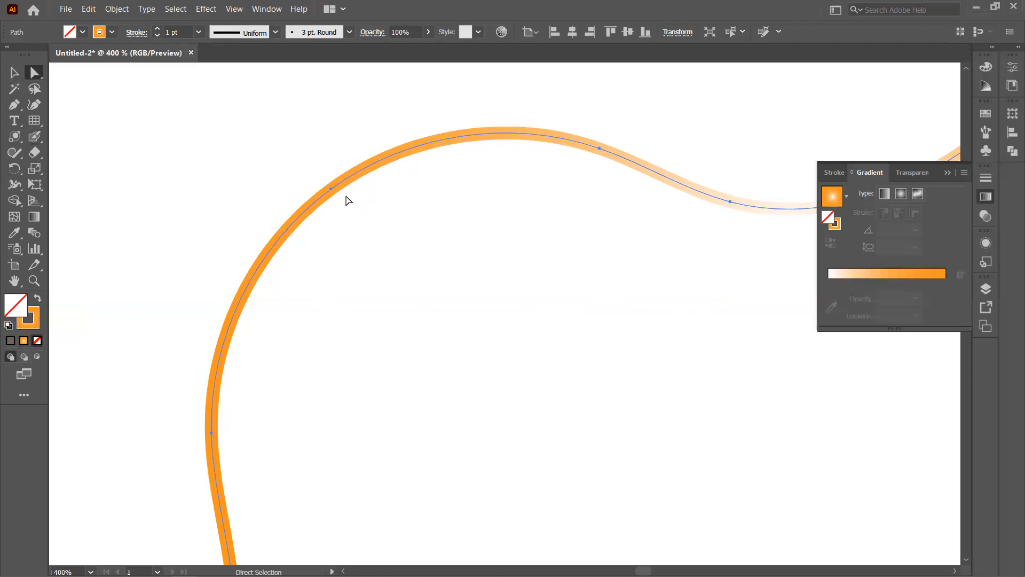
scroll(348, 200, "down", 1)
scroll(355, 207, "down", 1)
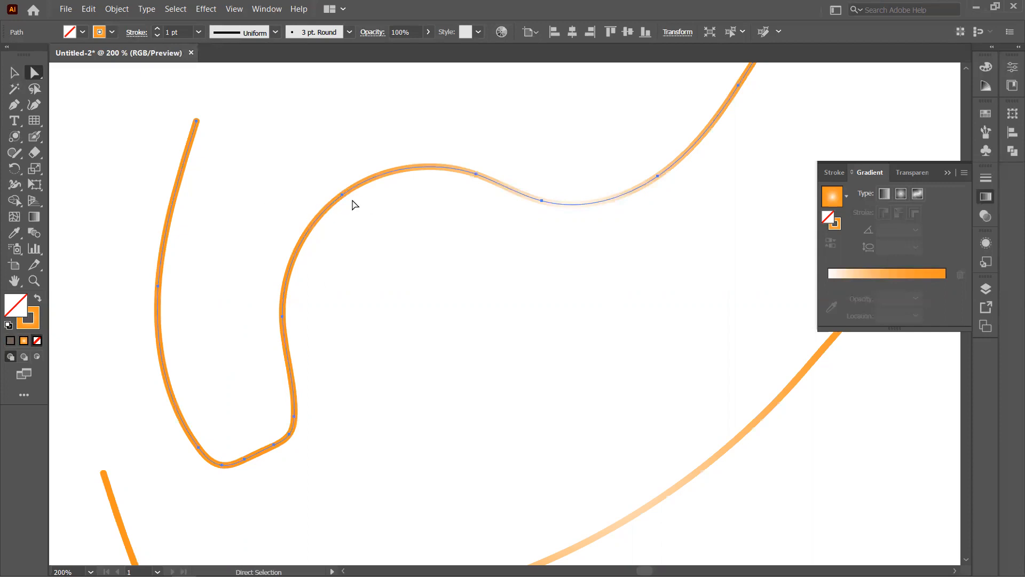
Step: Reshape the Blob Brush stroke's outline by pulling its middle anchors outward into a wide shape and stretching a spike near its left end
scroll(344, 204, "down", 3)
scroll(343, 205, "down", 3)
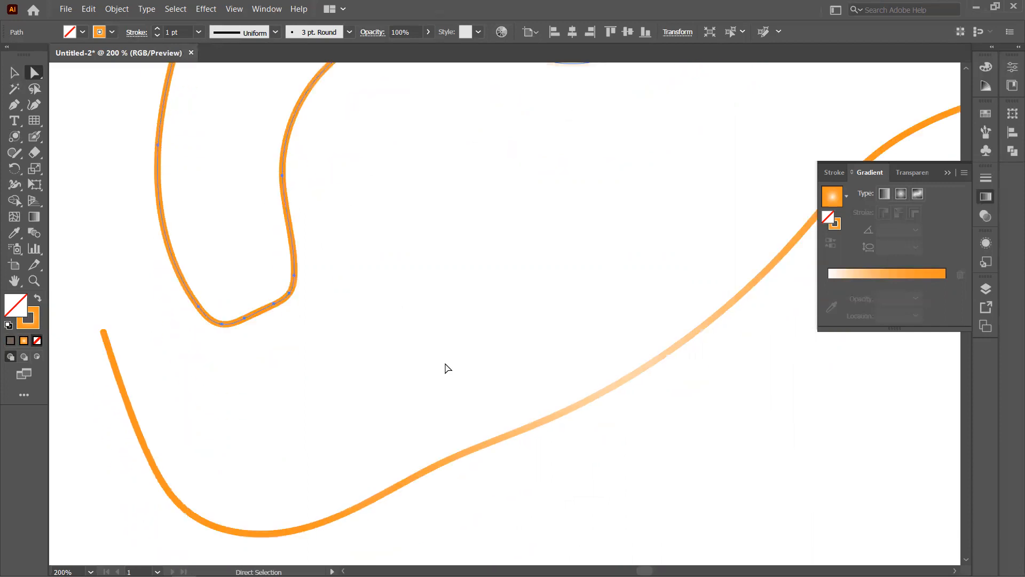
left_click(488, 446)
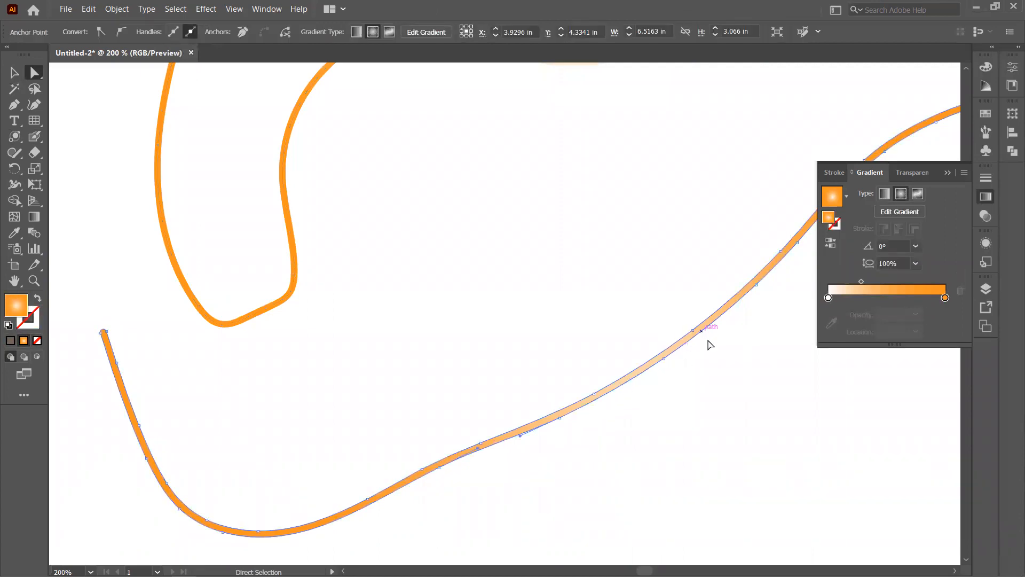
left_click_drag(692, 333, 638, 208)
left_click_drag(592, 399, 490, 344)
left_click_drag(560, 419, 624, 505)
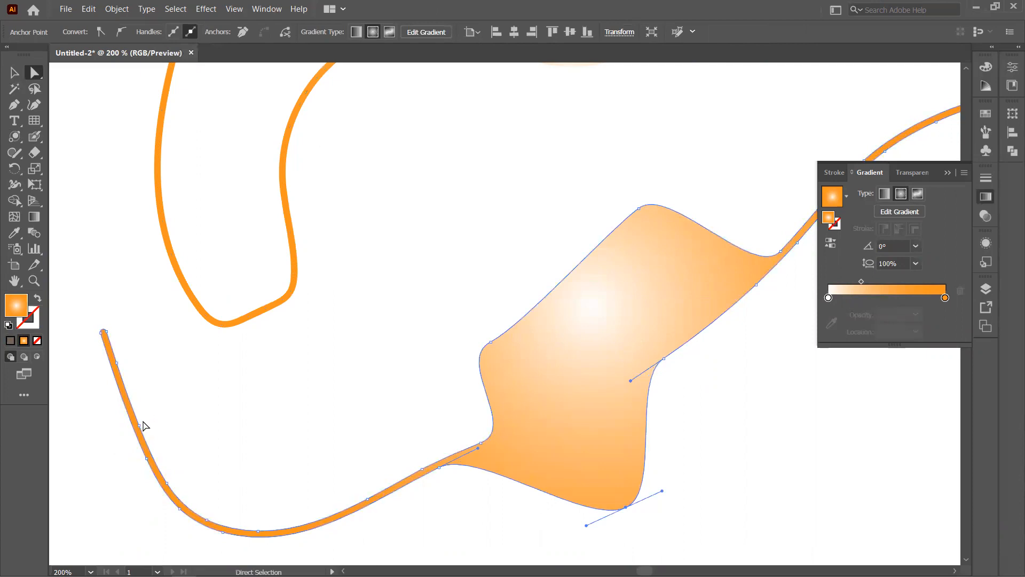
left_click_drag(143, 425, 180, 421)
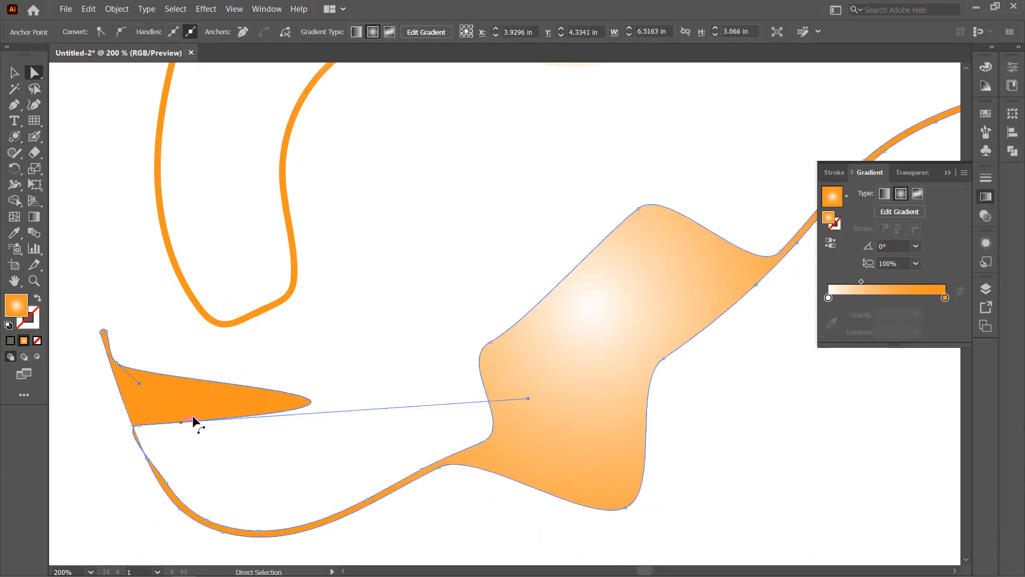
Step: Reshape the wavy Paintbrush line by moving three of its anchor points, bending the hook's outer side inward
left_click(290, 219)
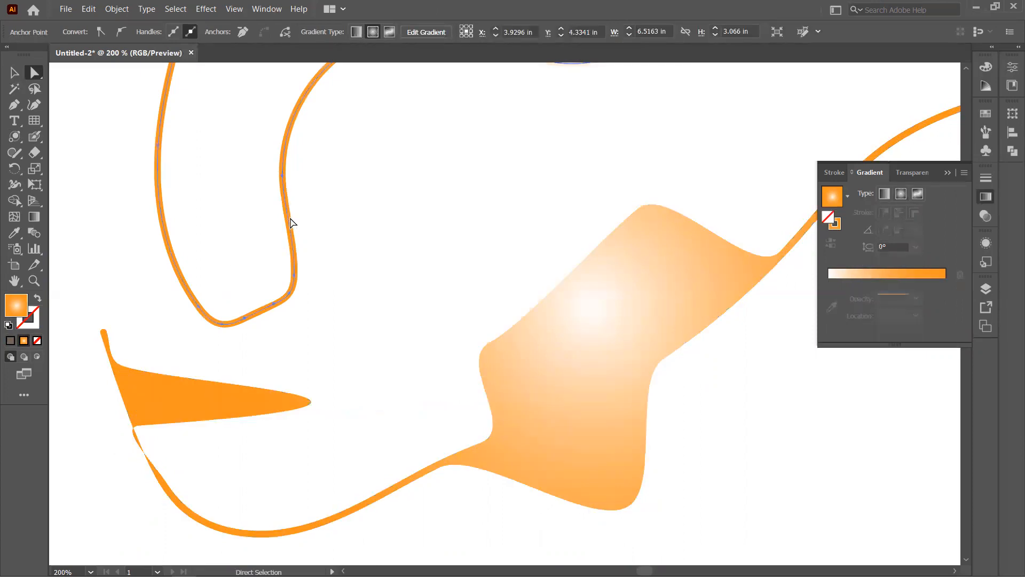
scroll(290, 214, "up", 2)
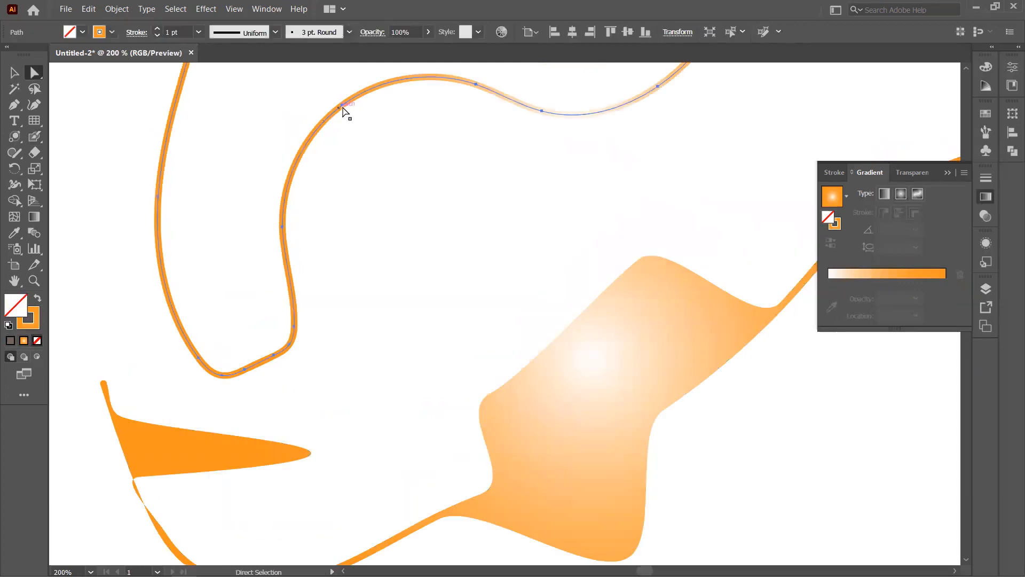
left_click_drag(341, 106, 442, 240)
left_click_drag(544, 111, 561, 82)
left_click_drag(160, 200, 243, 171)
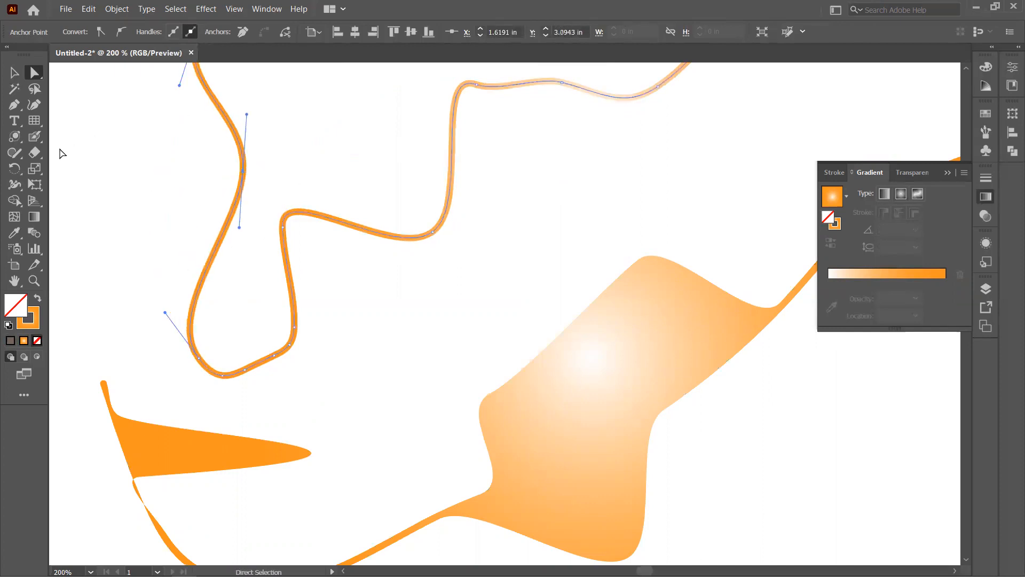
Step: Switch back to the Paintbrush tool
left_click_drag(36, 140, 105, 137)
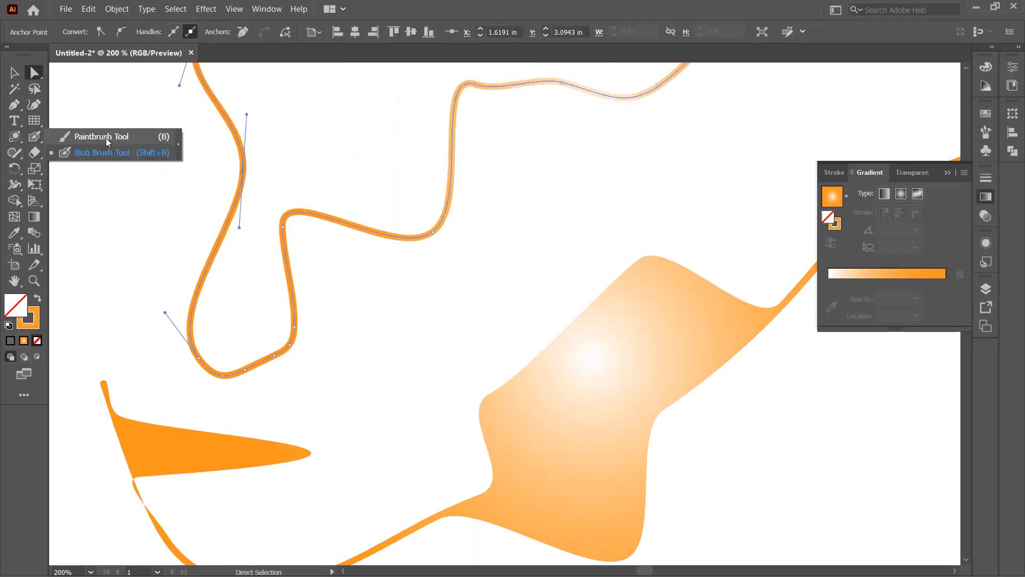